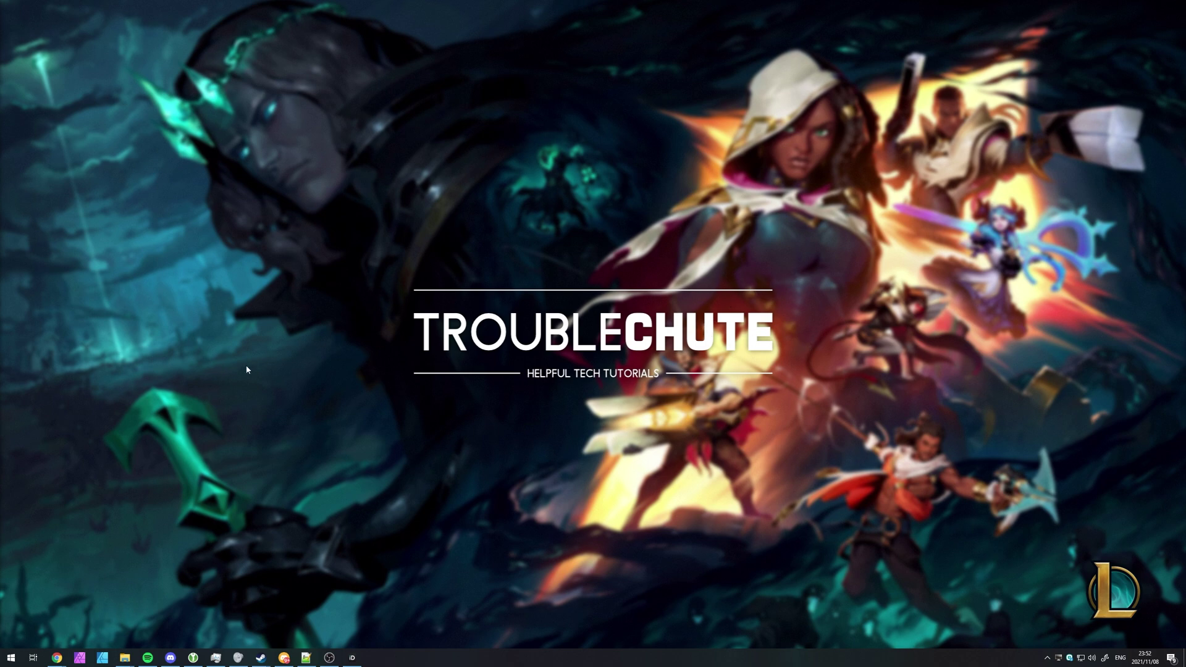
# - Confirm system protection is turned on for drive C: in System Properties
pyautogui.press('super')
pyautogui.write('restore')
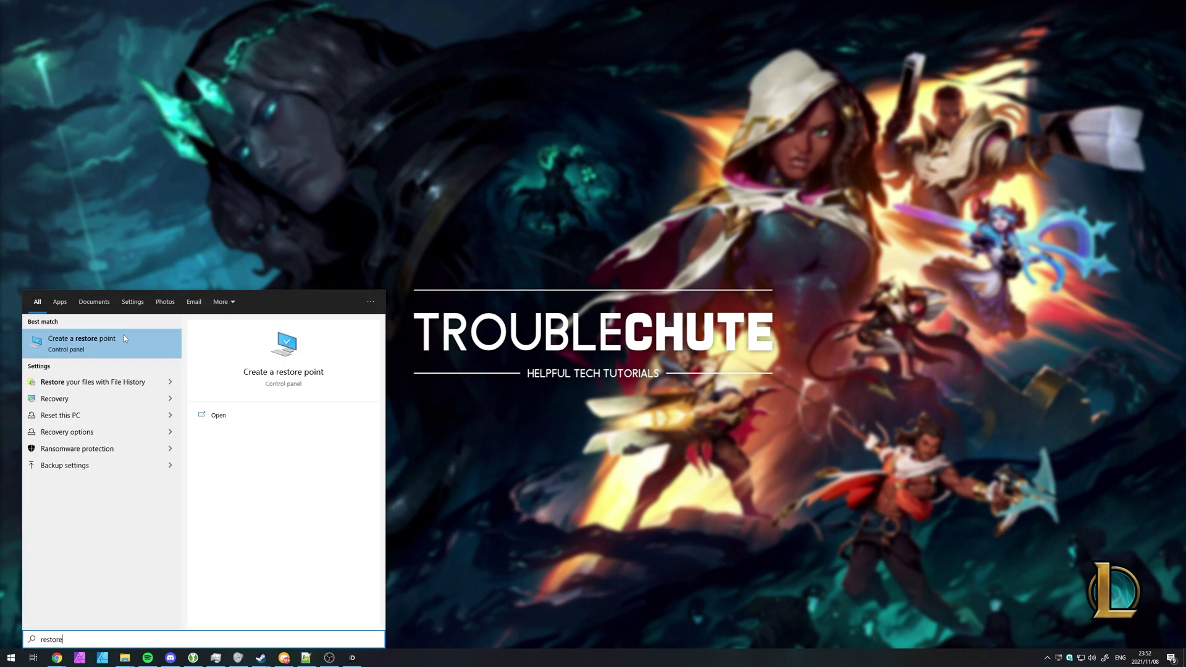
pyautogui.click(123, 337)
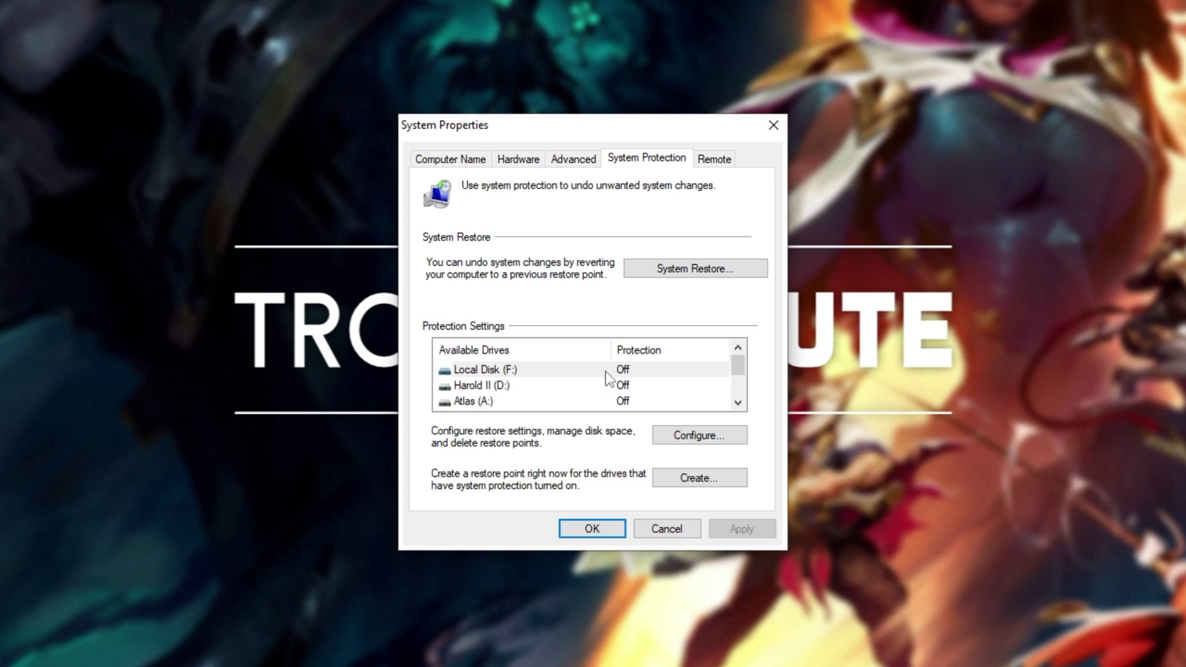
pyautogui.scroll(-1, 606, 372)
pyautogui.click(562, 401)
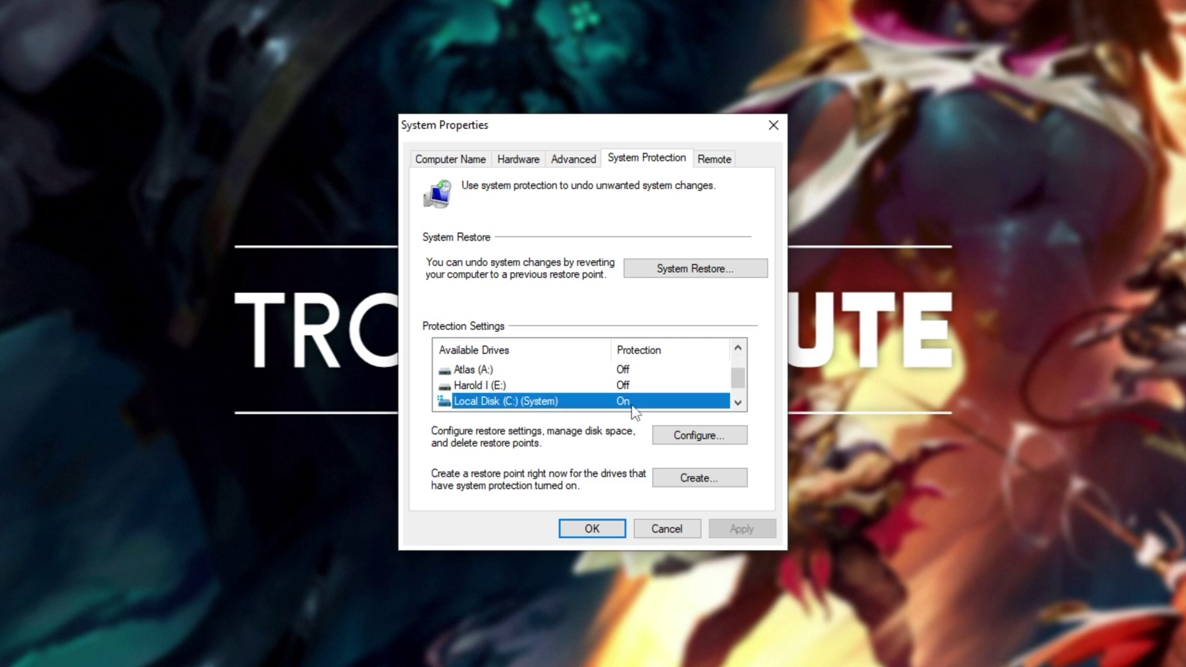
pyautogui.click(660, 434)
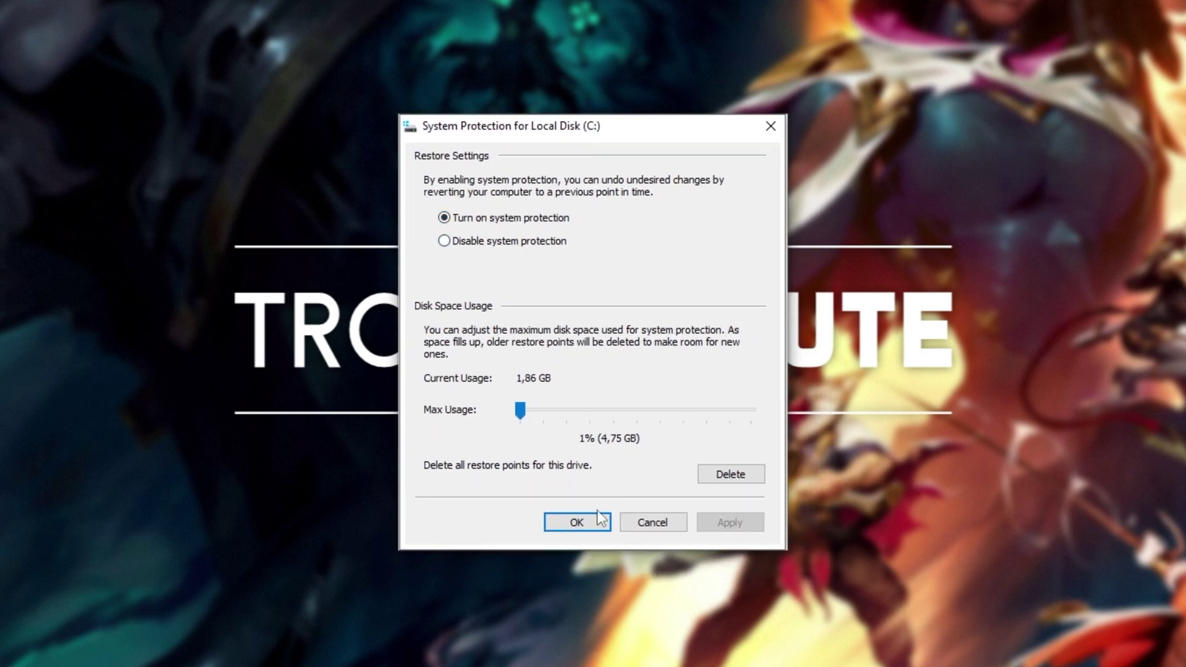
pyautogui.click(594, 520)
# - Start a restore point described 'PreLeague', then cancel it
pyautogui.click(668, 488)
pyautogui.moveTo(626, 160); pyautogui.dragTo(620, 253)
pyautogui.write('PreLeaguge')
pyautogui.press('BackSpace')
pyautogui.press('BackSpace')
pyautogui.write('e')
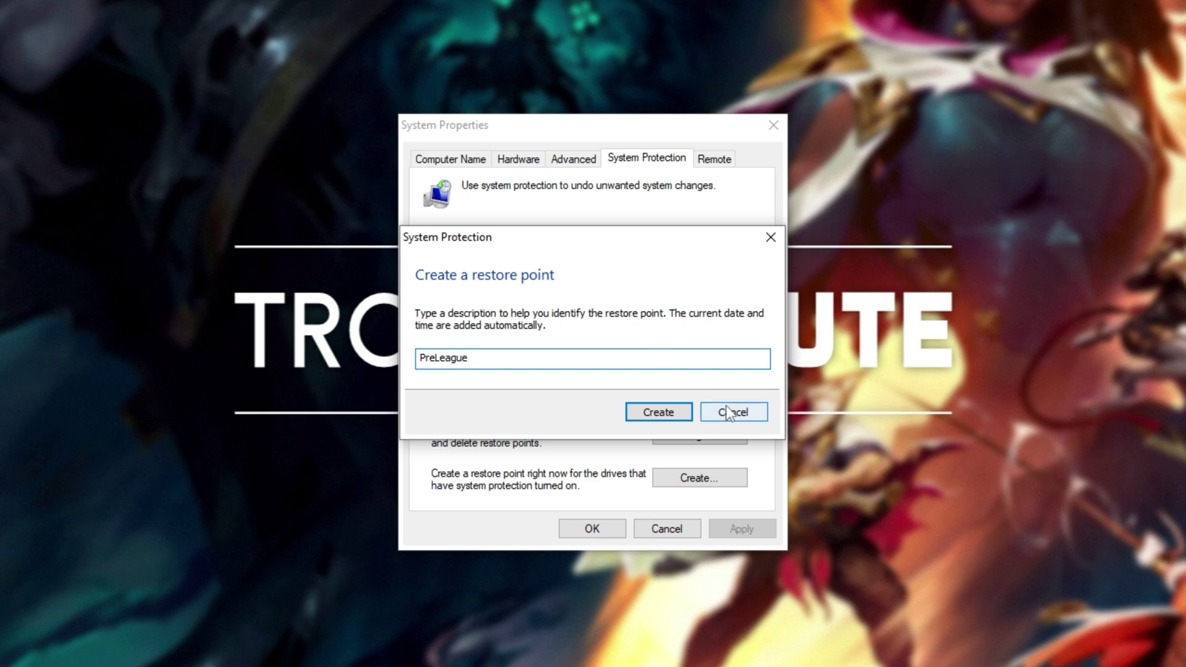
pyautogui.click(726, 408)
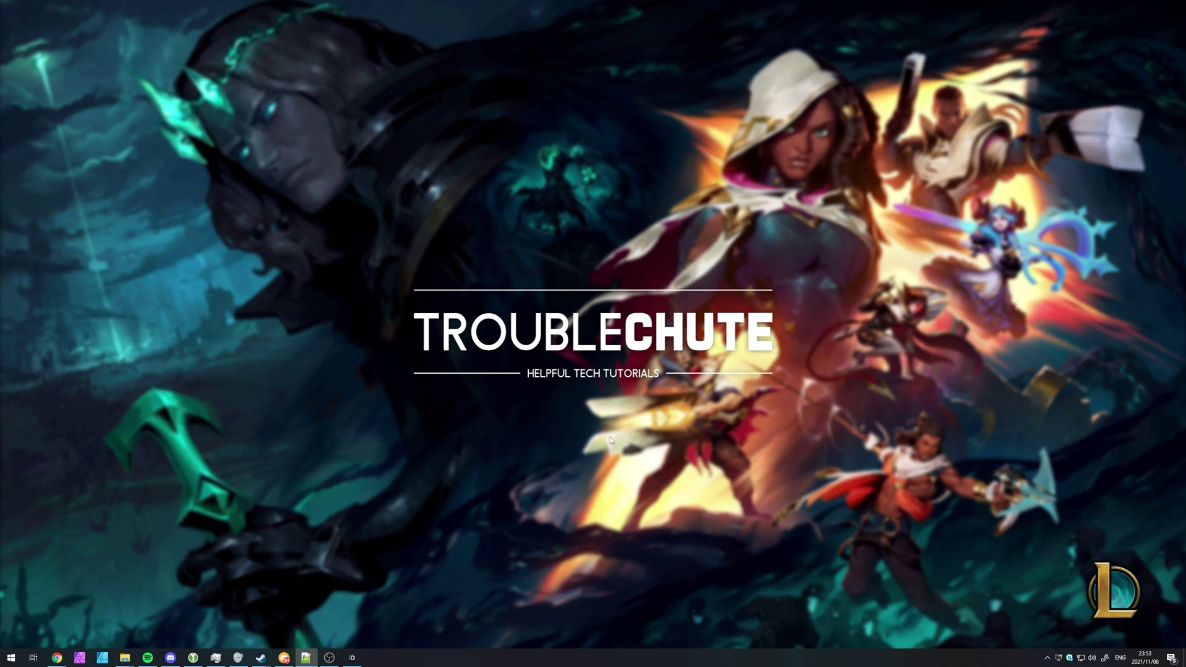
# - Search This PC for 'leagueclient', then go back to the This PC overview
pyautogui.press('super+e')
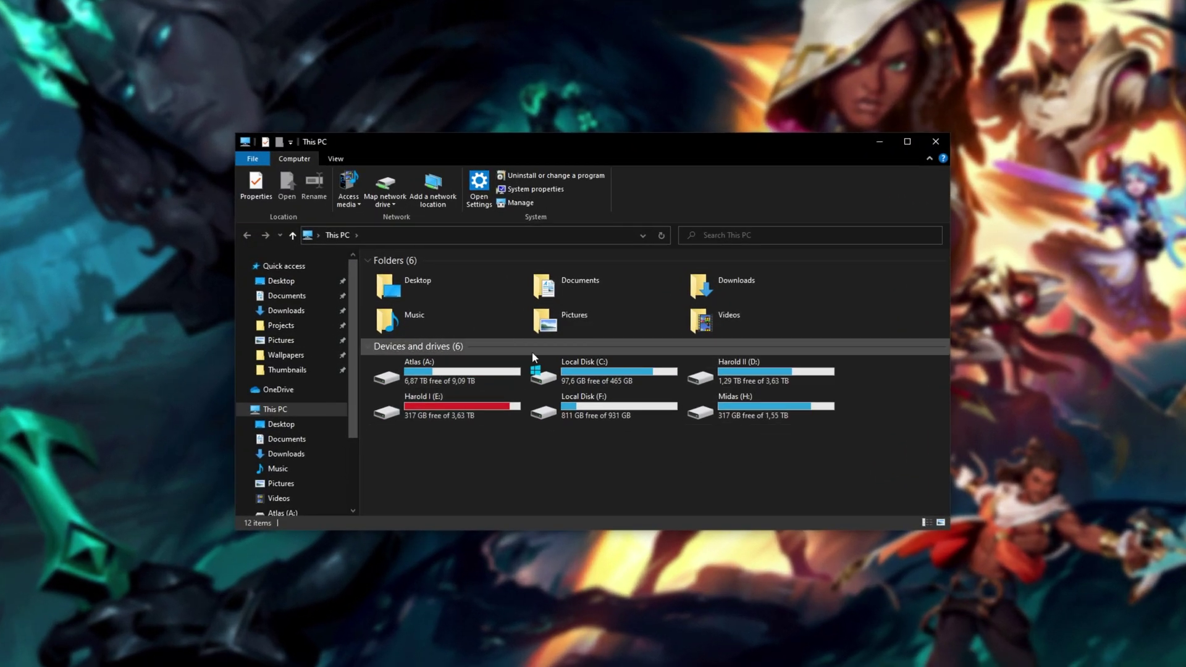
pyautogui.click(781, 232)
pyautogui.write('leagueclient')
pyautogui.press('Return')
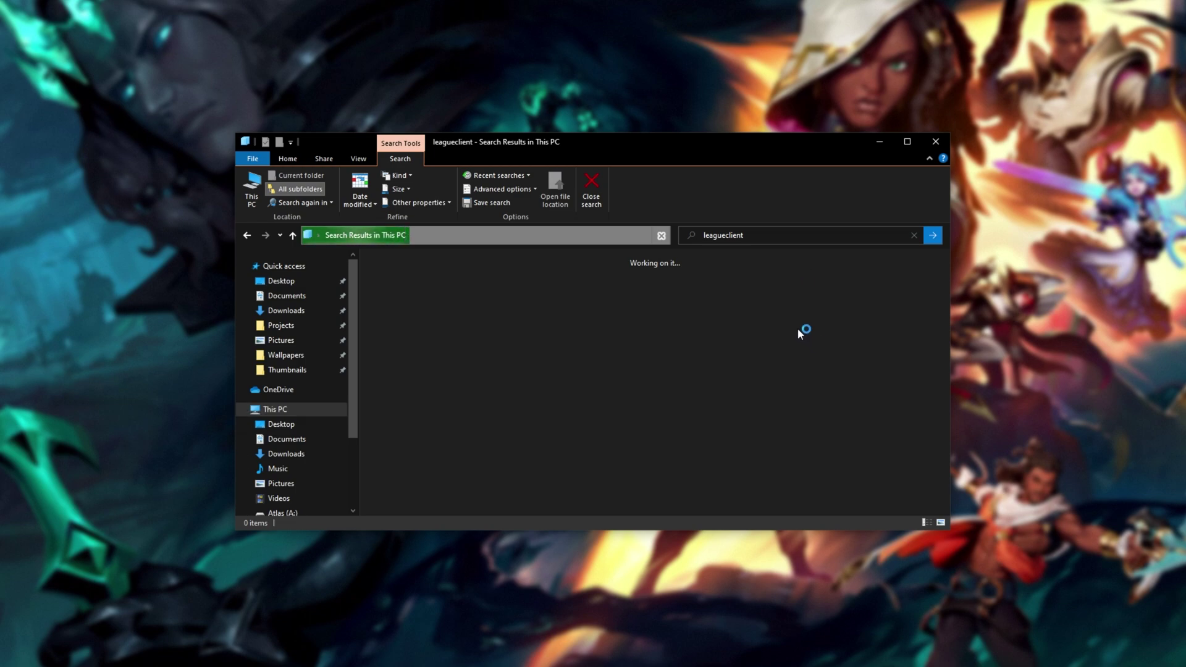
pyautogui.hotkey('alt', 'Left')
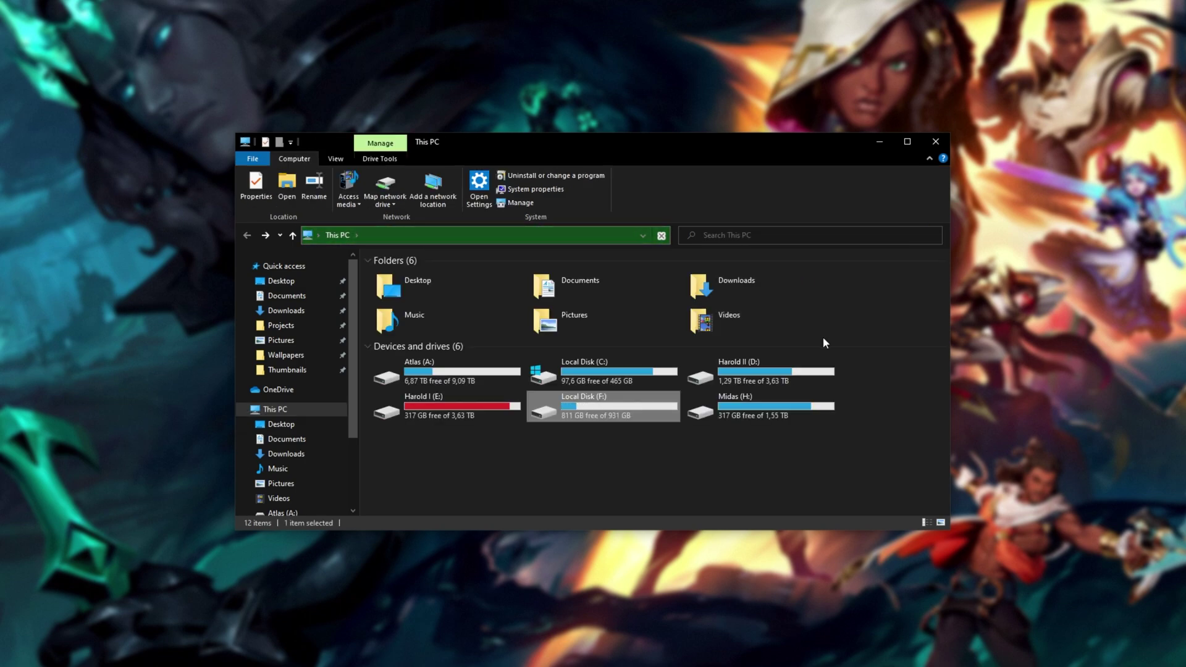
# - Find LeagueClient.exe under E:\Games\Riot Games\League of Legends in Everything and bring up its context menu
pyautogui.hotkey('ctrl', 'alt', 'e')
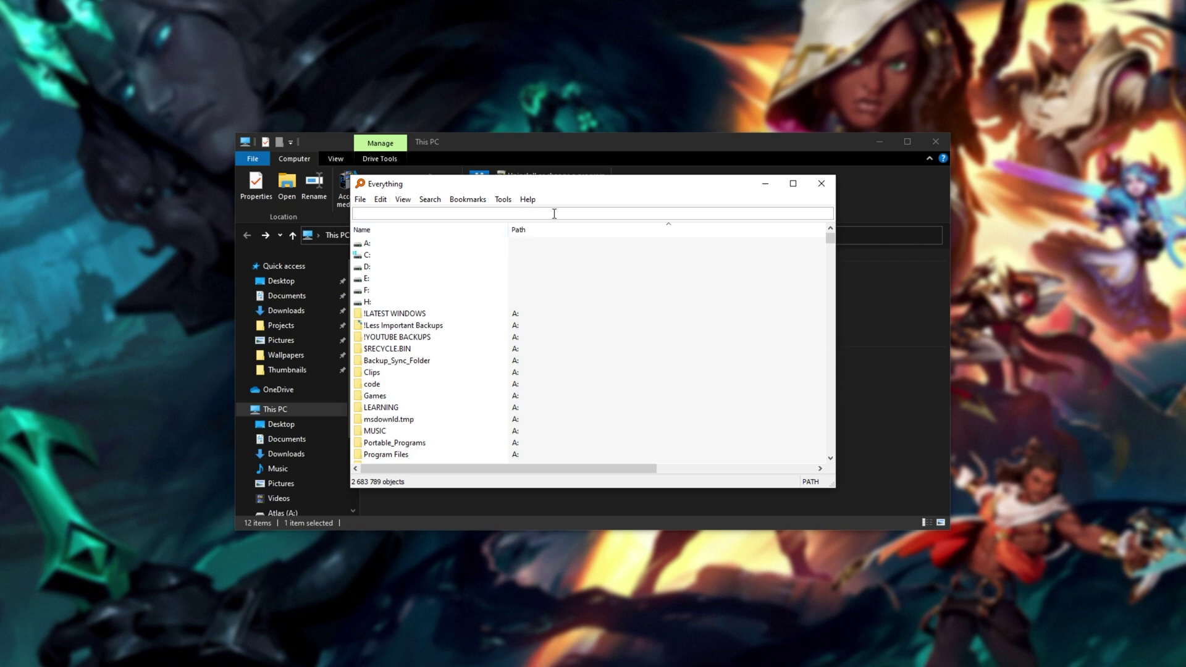
pyautogui.write('leagueclient')
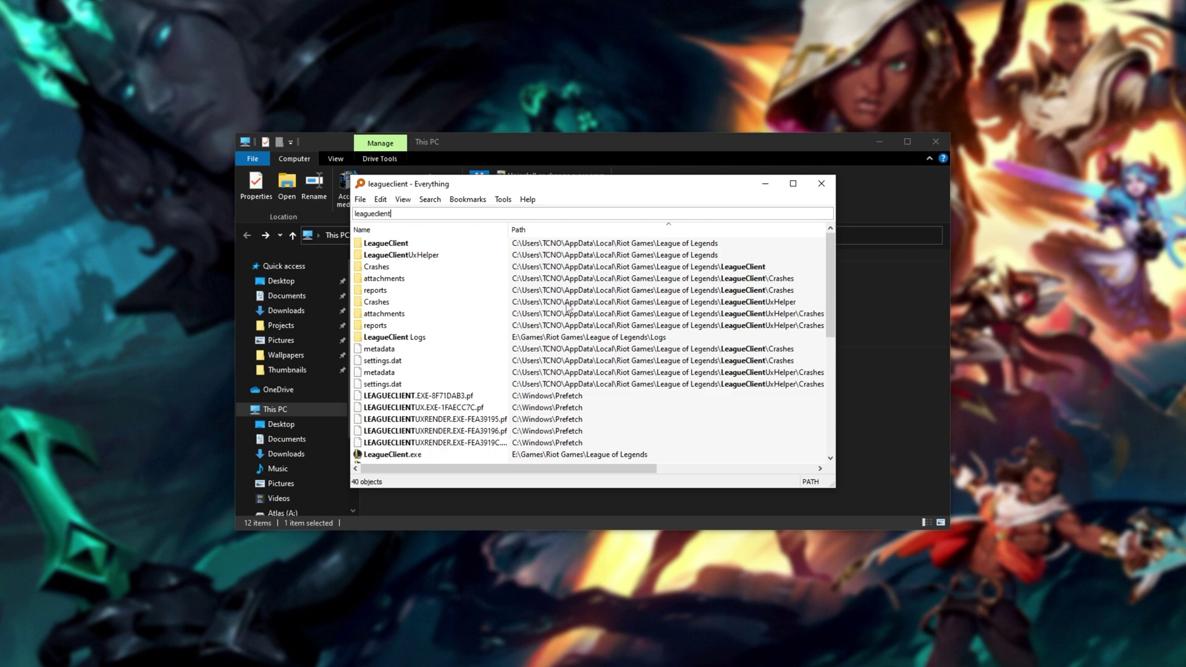
pyautogui.click(411, 455)
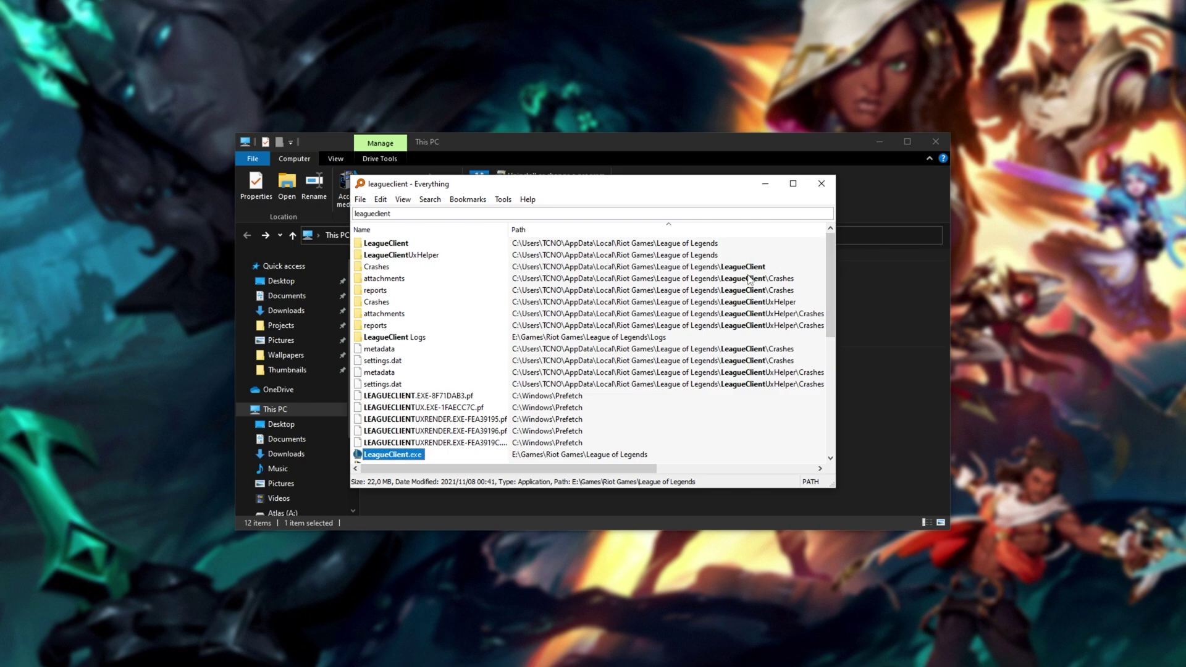
pyautogui.click(858, 294)
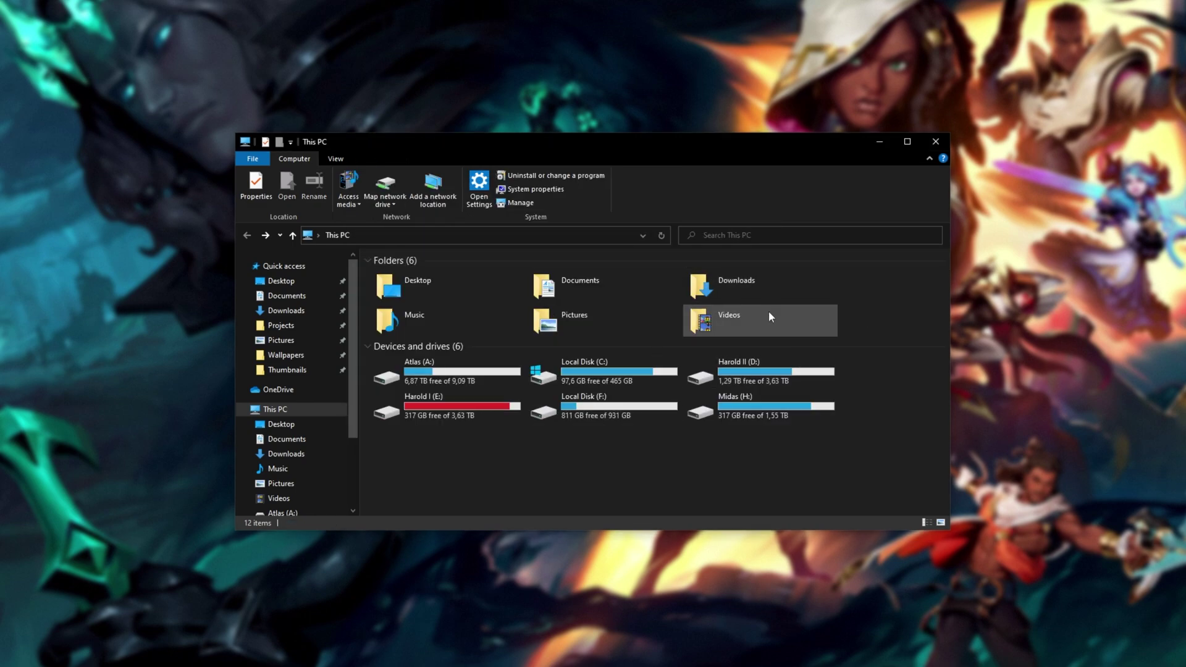
pyautogui.hotkey('alt', 'Tab')
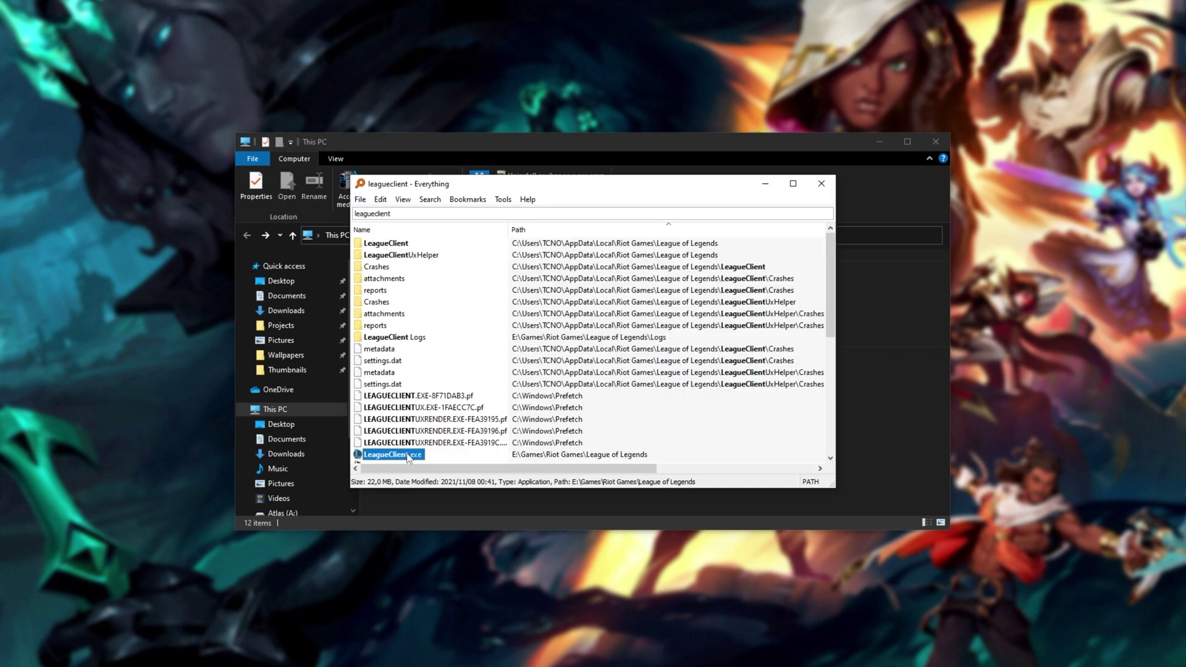
pyautogui.rightClick(394, 455)
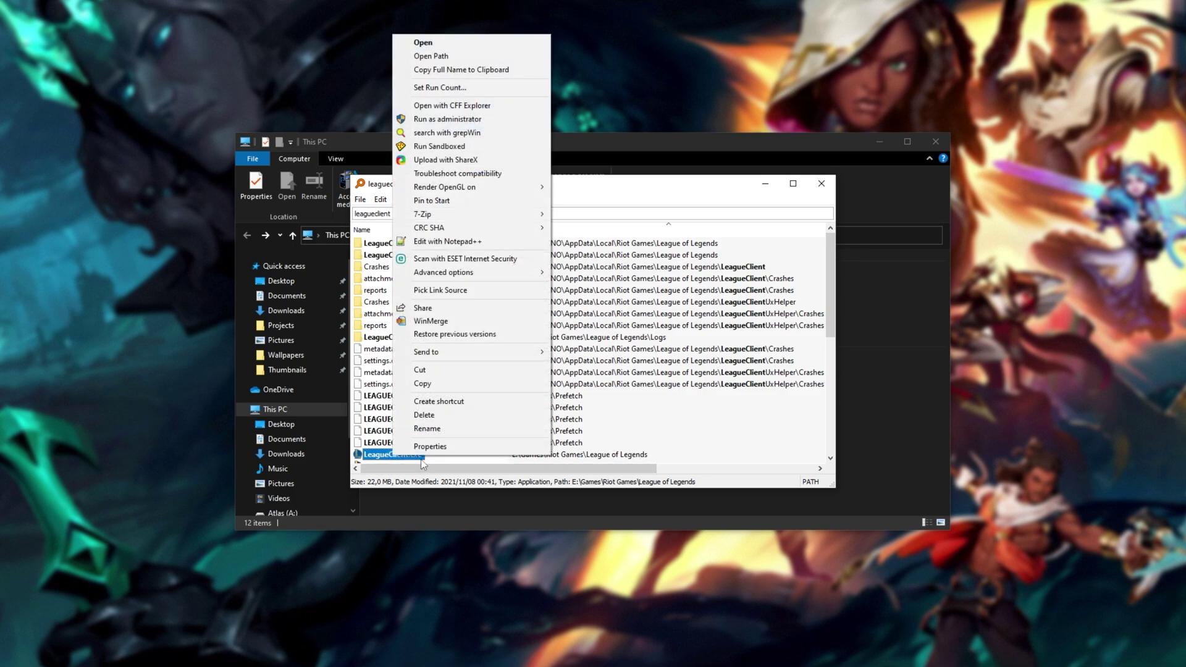
# - Open the League of Legends install folder containing LeagueClient.exe
pyautogui.click(500, 60)
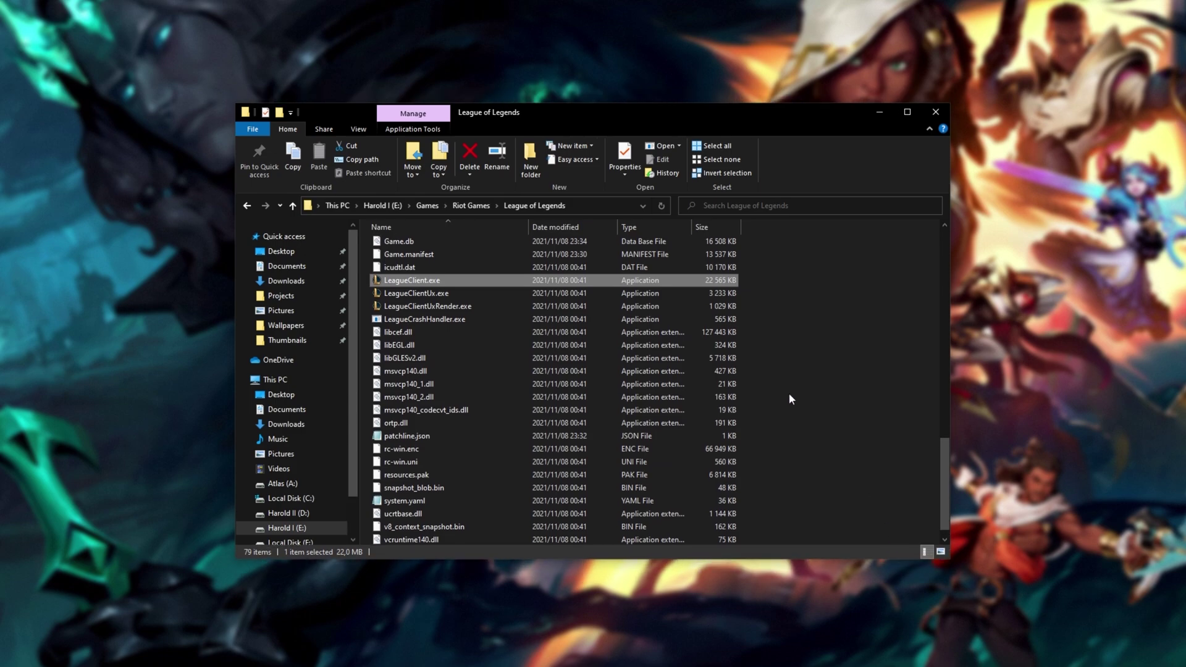
pyautogui.scroll(8, 788, 393)
pyautogui.scroll(2, 788, 393)
pyautogui.scroll(-10, 788, 393)
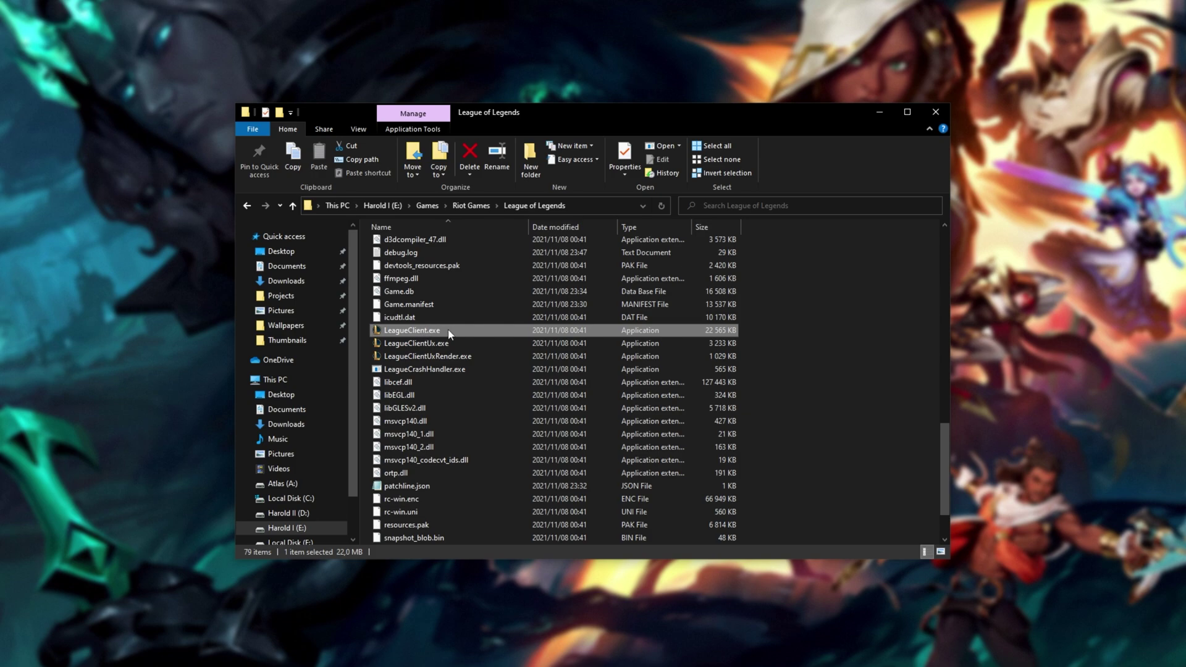
# - Make LeagueClient.exe override high DPI scaling performed by Application, and apply
pyautogui.rightClick(447, 330)
pyautogui.press('r')
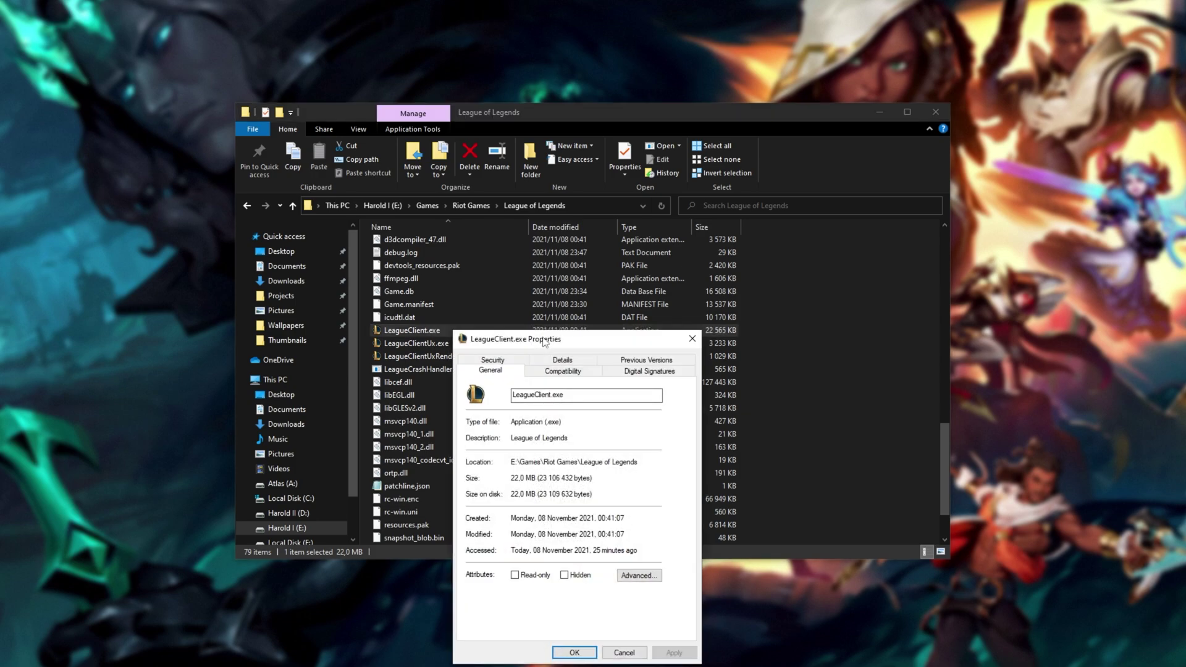
pyautogui.click(579, 206)
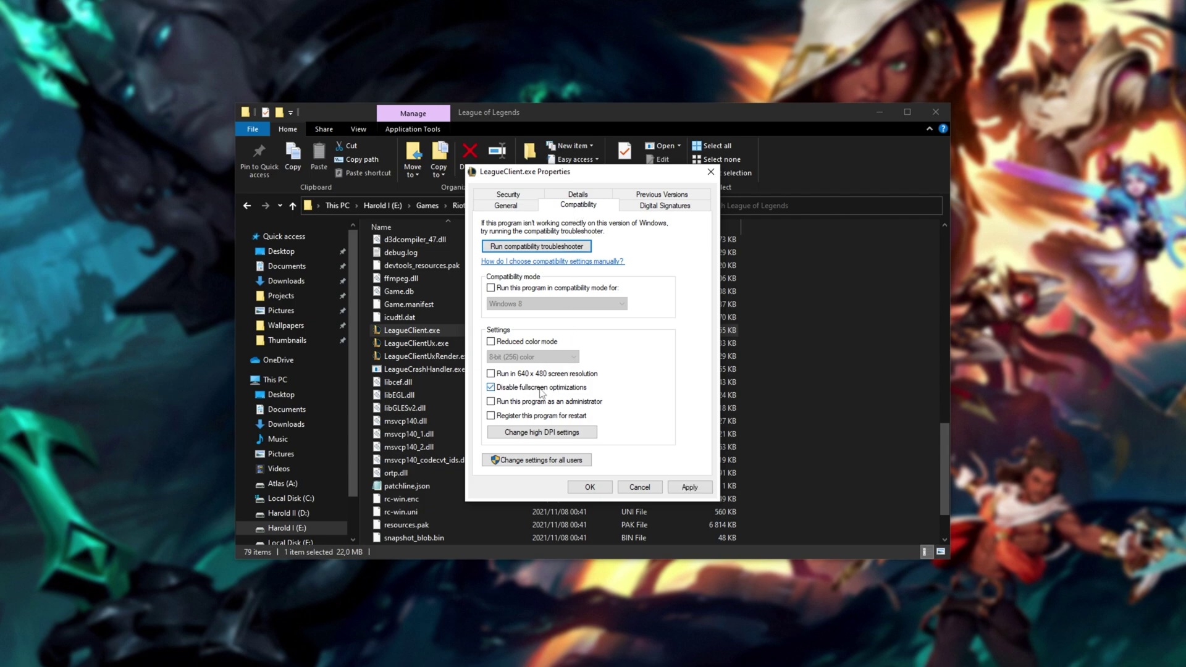
pyautogui.click(556, 432)
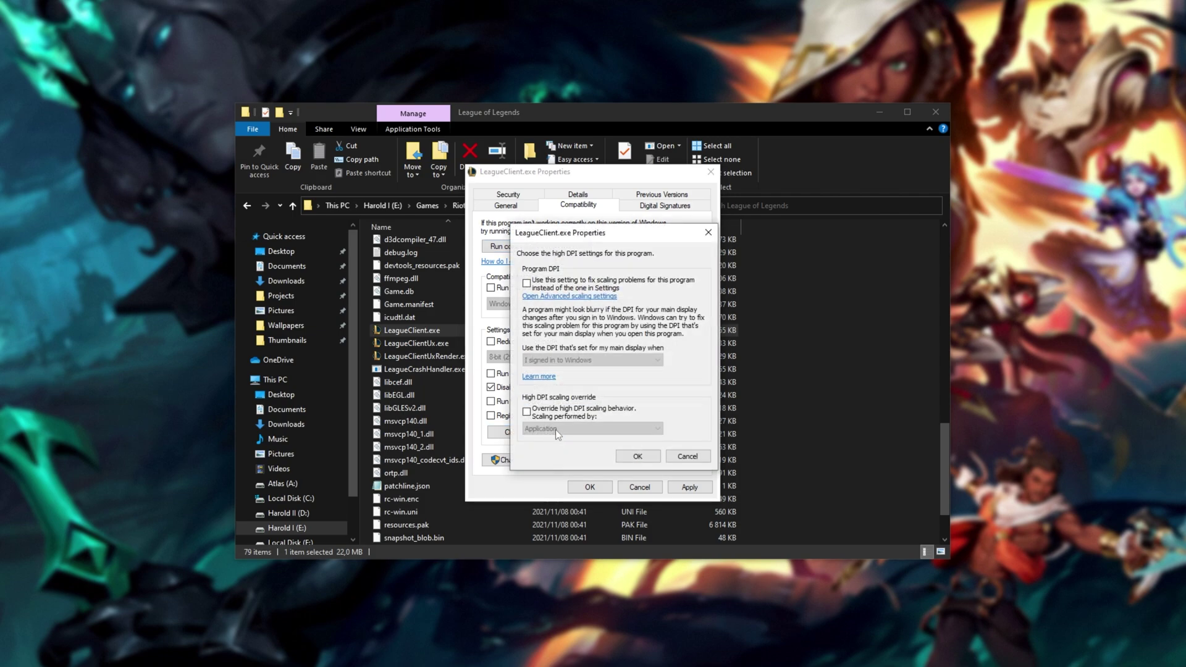
pyautogui.click(544, 397)
pyautogui.click(543, 414)
pyautogui.click(544, 424)
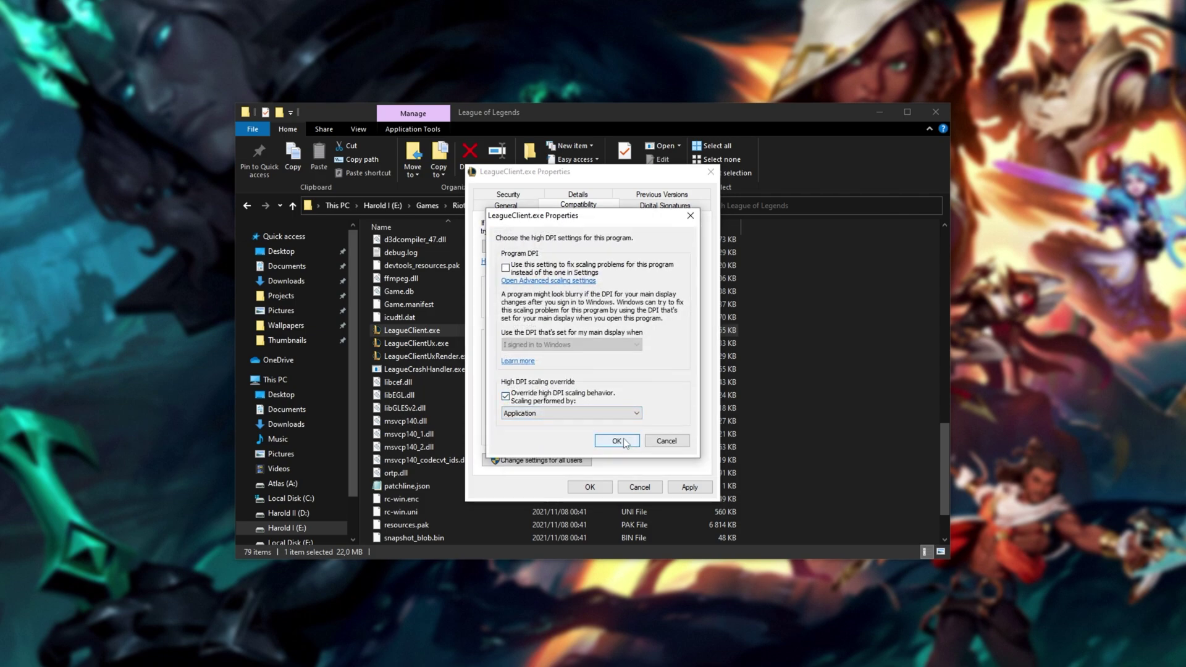
pyautogui.click(616, 441)
pyautogui.click(686, 487)
pyautogui.click(590, 487)
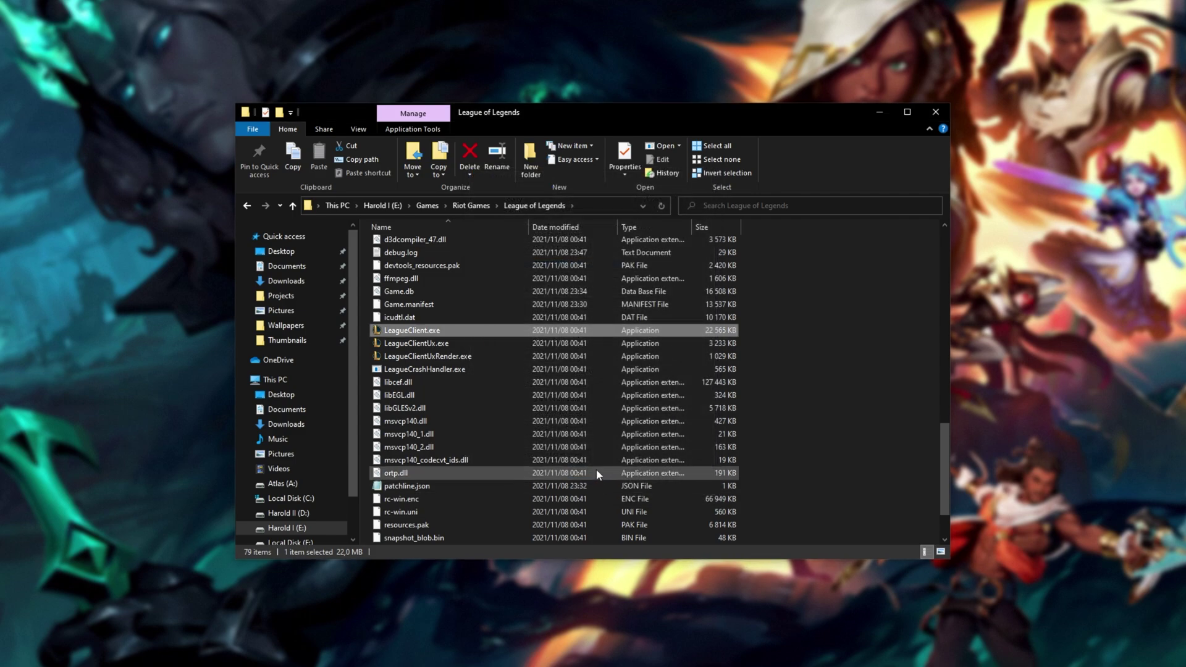
# - In the Game folder, give League of Legends.exe disabled fullscreen optimizations and Application-handled high DPI scaling
pyautogui.scroll(15, 592, 457)
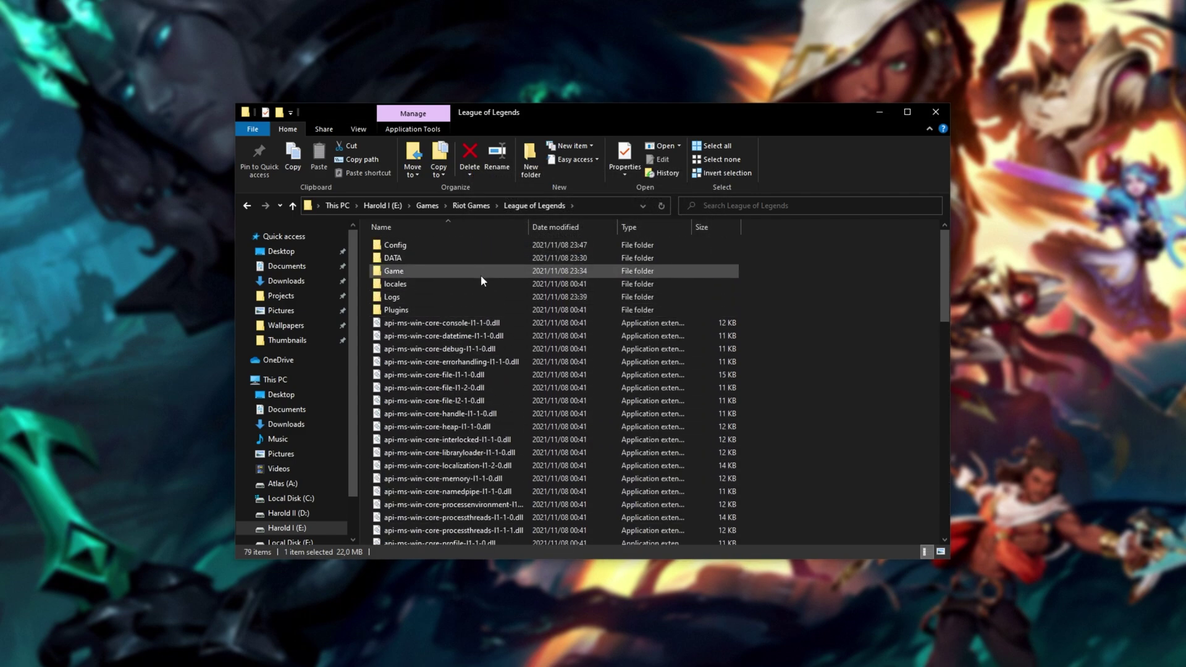
pyautogui.doubleClick(480, 274)
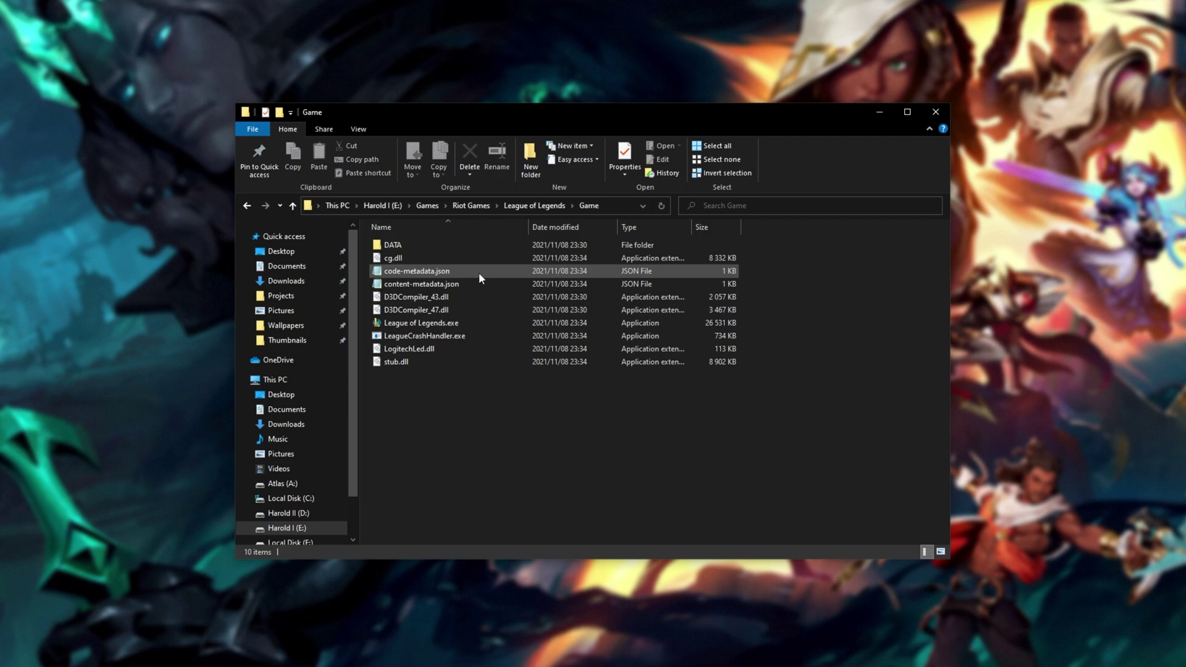
pyautogui.rightClick(476, 322)
pyautogui.click(512, 654)
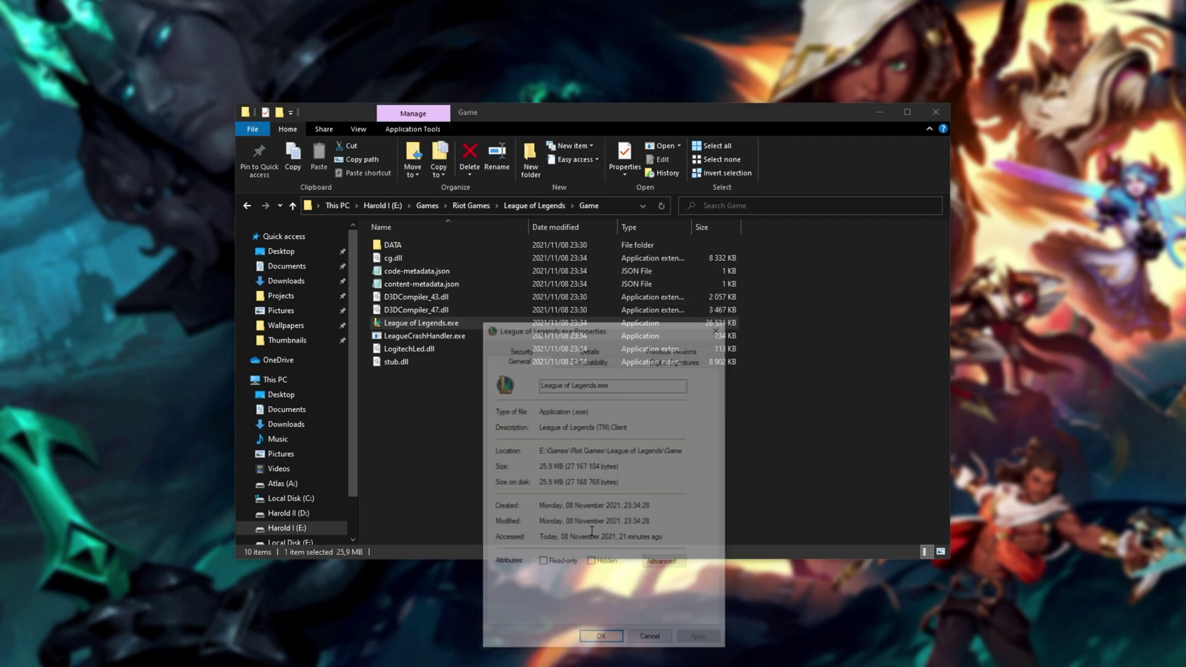
pyautogui.click(578, 205)
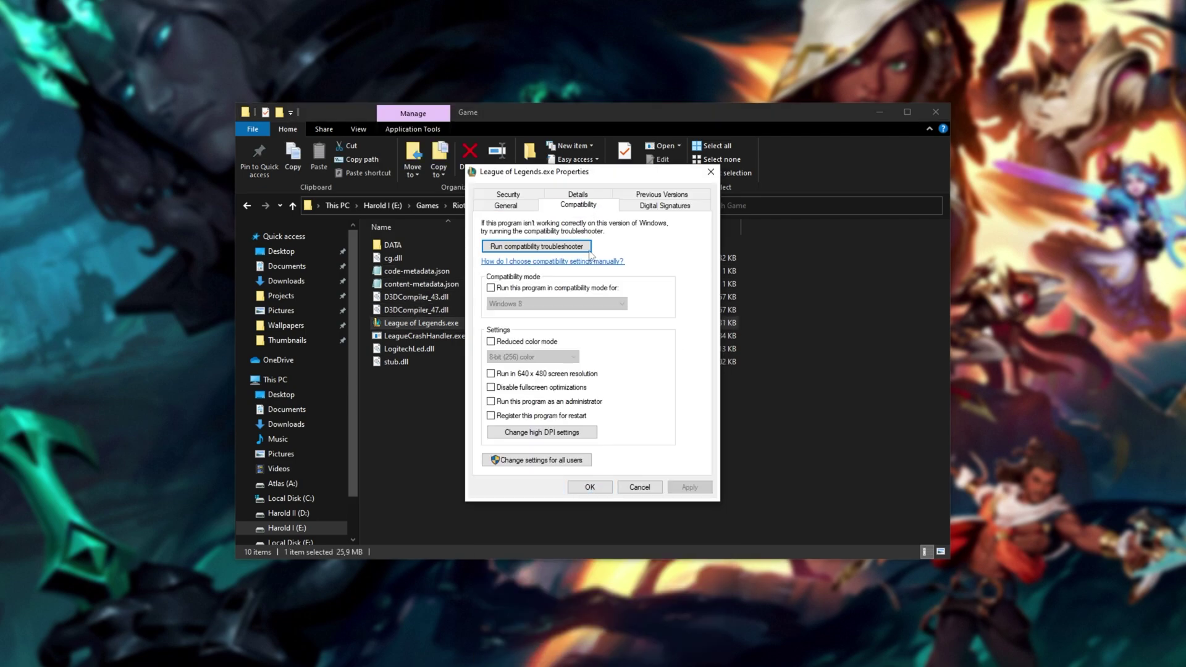
pyautogui.click(553, 390)
pyautogui.click(552, 435)
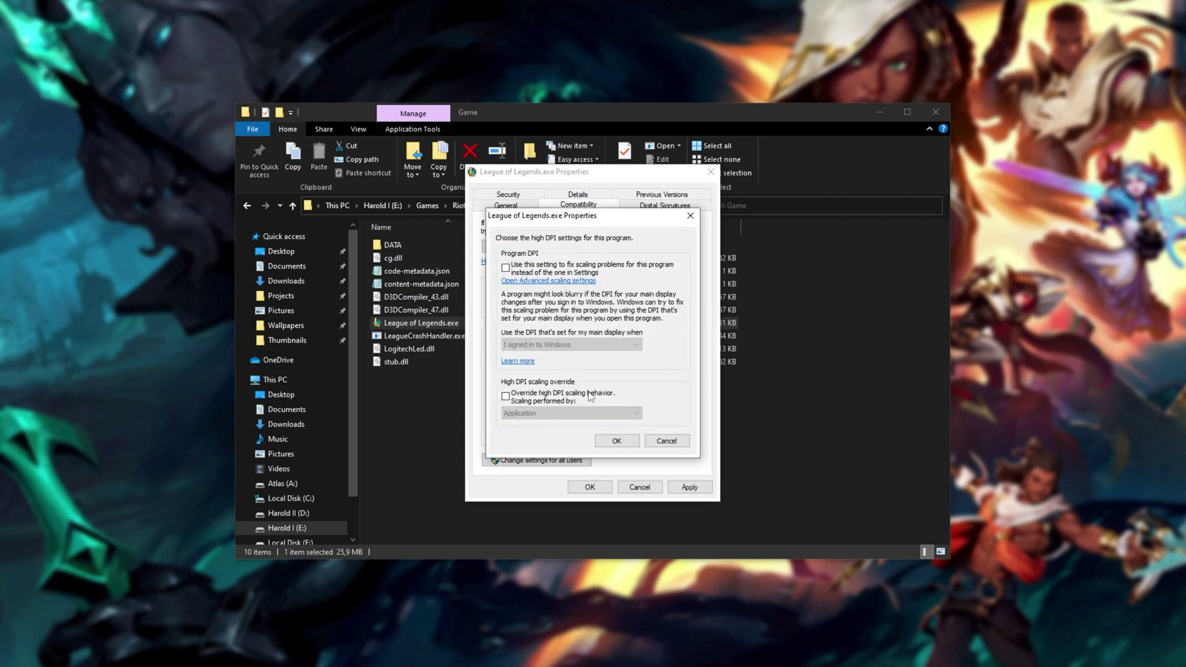
pyautogui.click(563, 398)
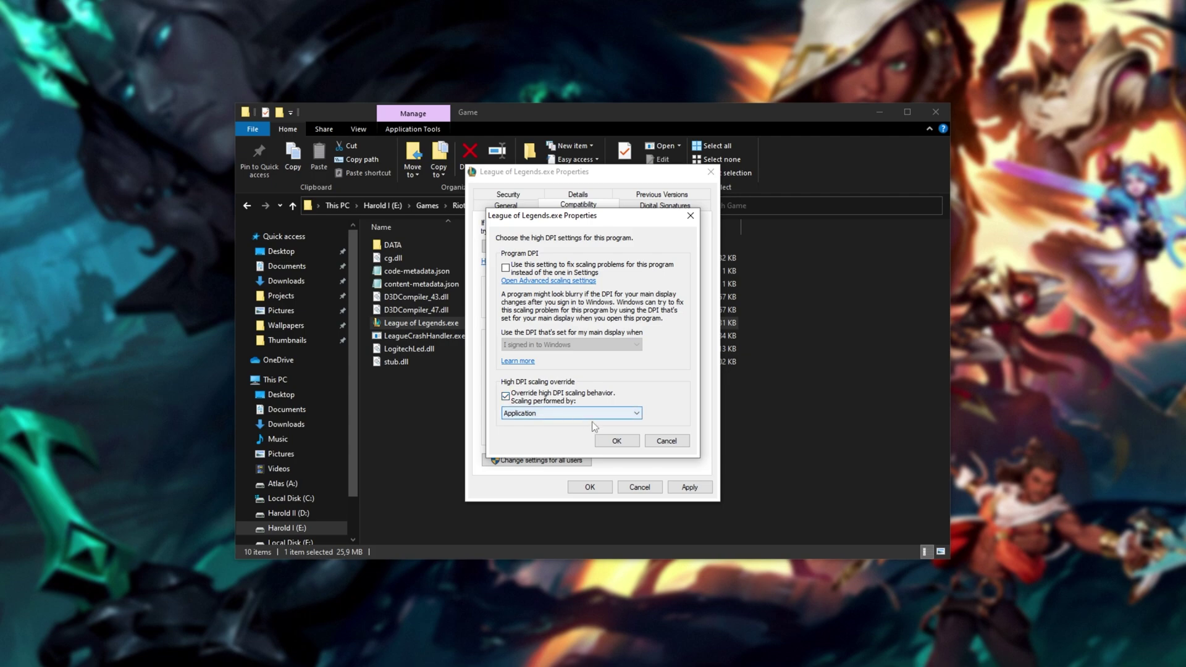
pyautogui.click(615, 440)
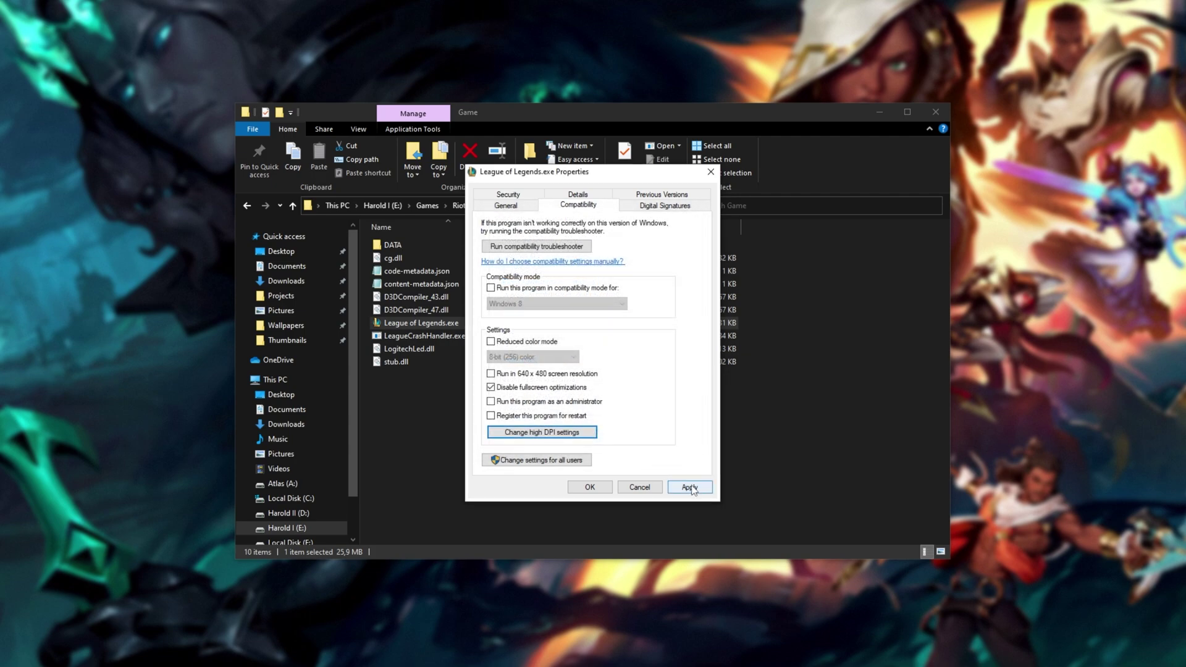
pyautogui.click(605, 488)
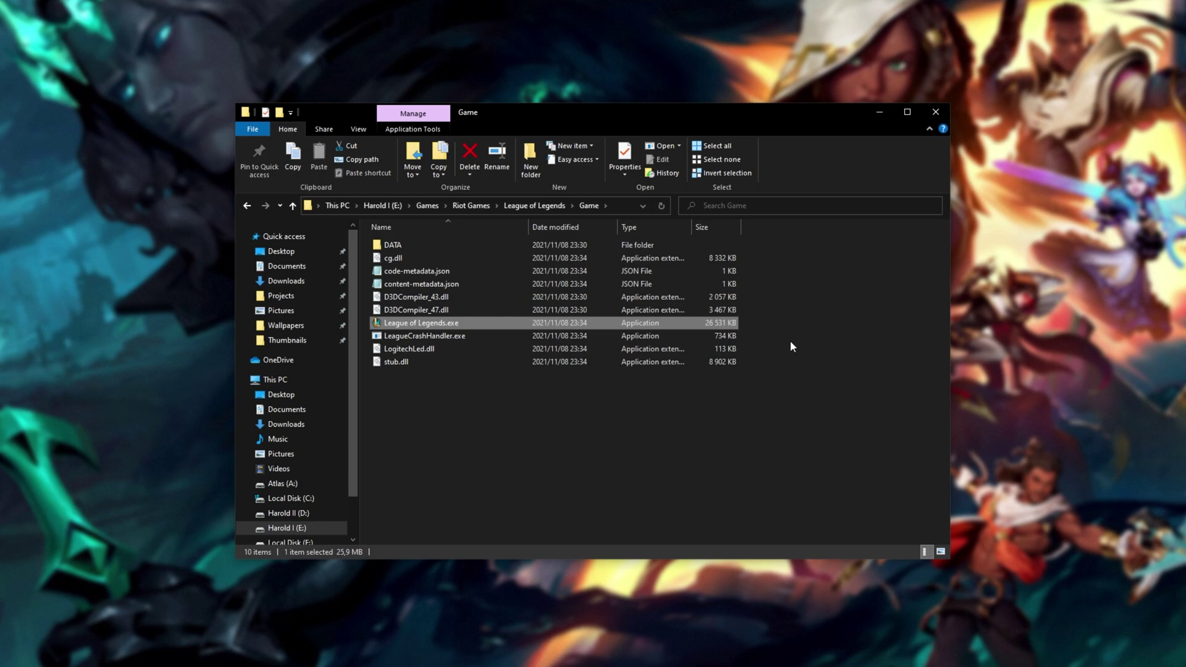
# - Add League of Legends.exe from the Game folder to the Graphics settings preference list
pyautogui.click(624, 205)
pyautogui.hotkey('ctrl', 'c')
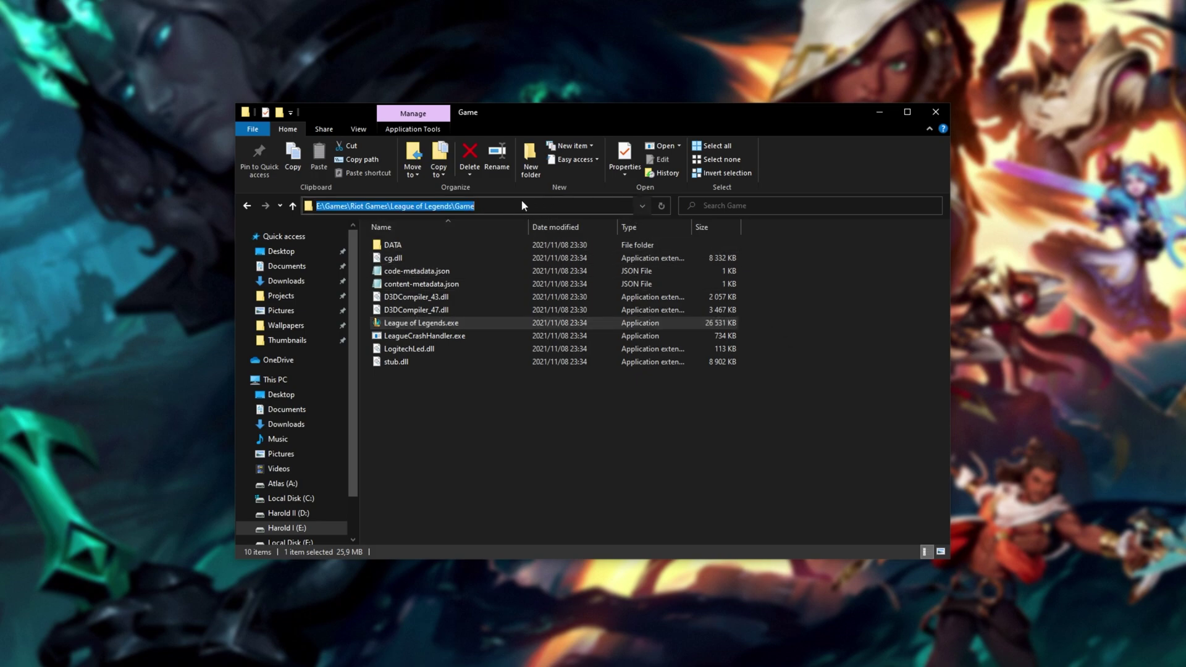
pyautogui.click(782, 250)
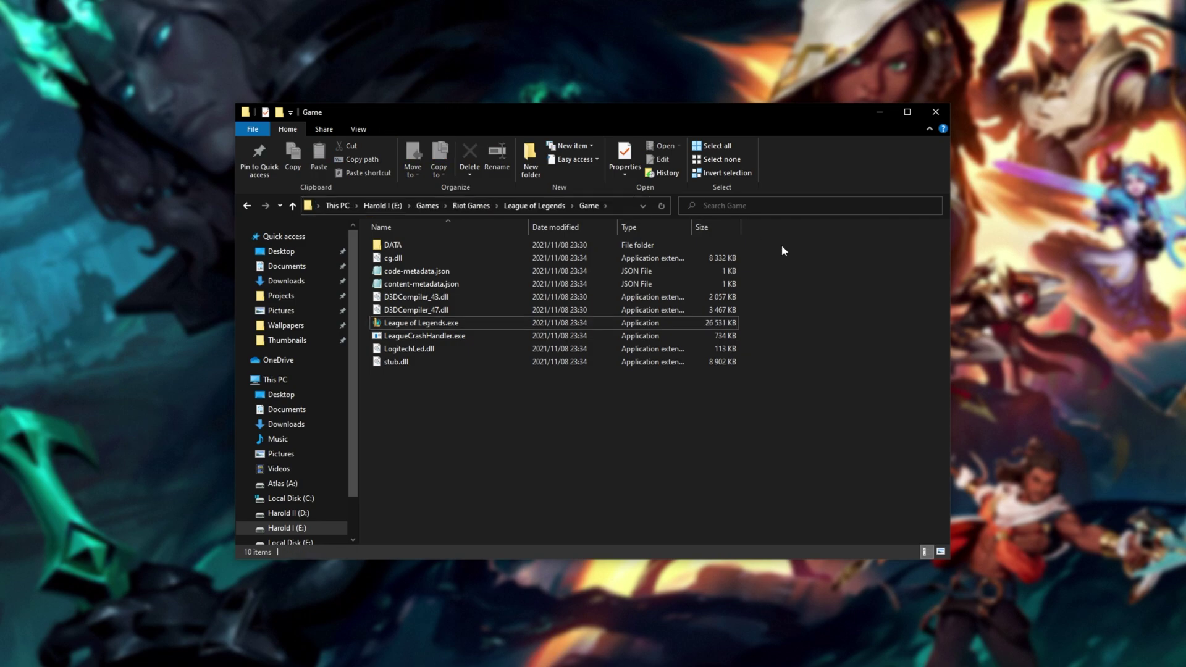
pyautogui.press('super')
pyautogui.write('gpu')
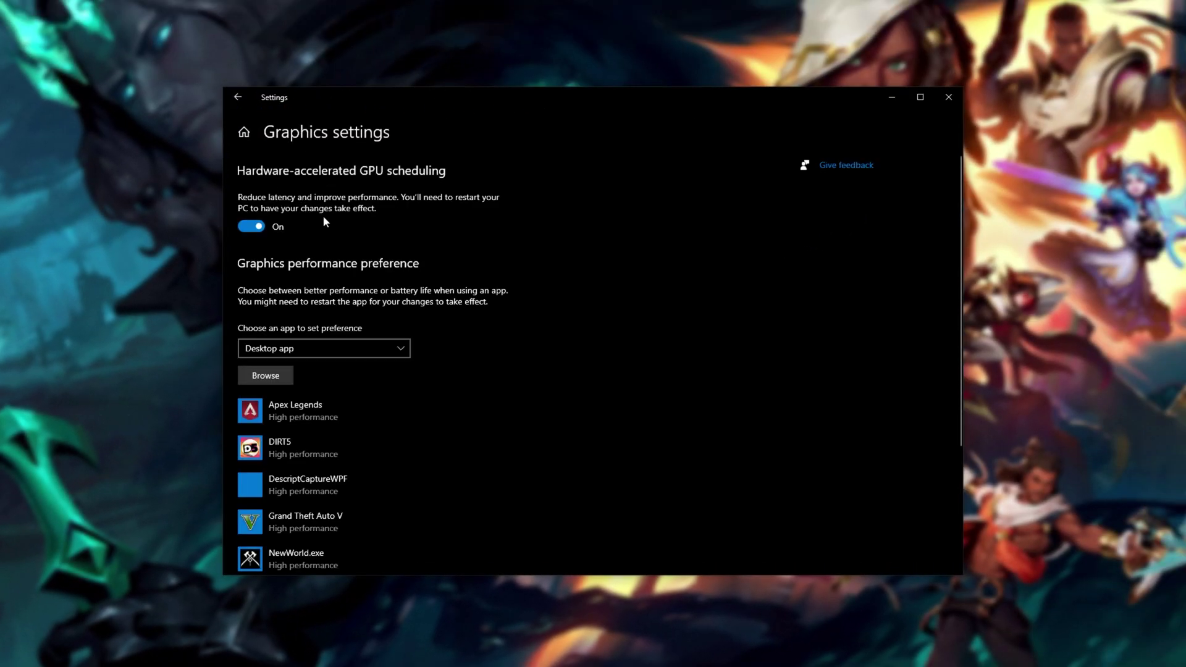
pyautogui.scroll(-2, 265, 209)
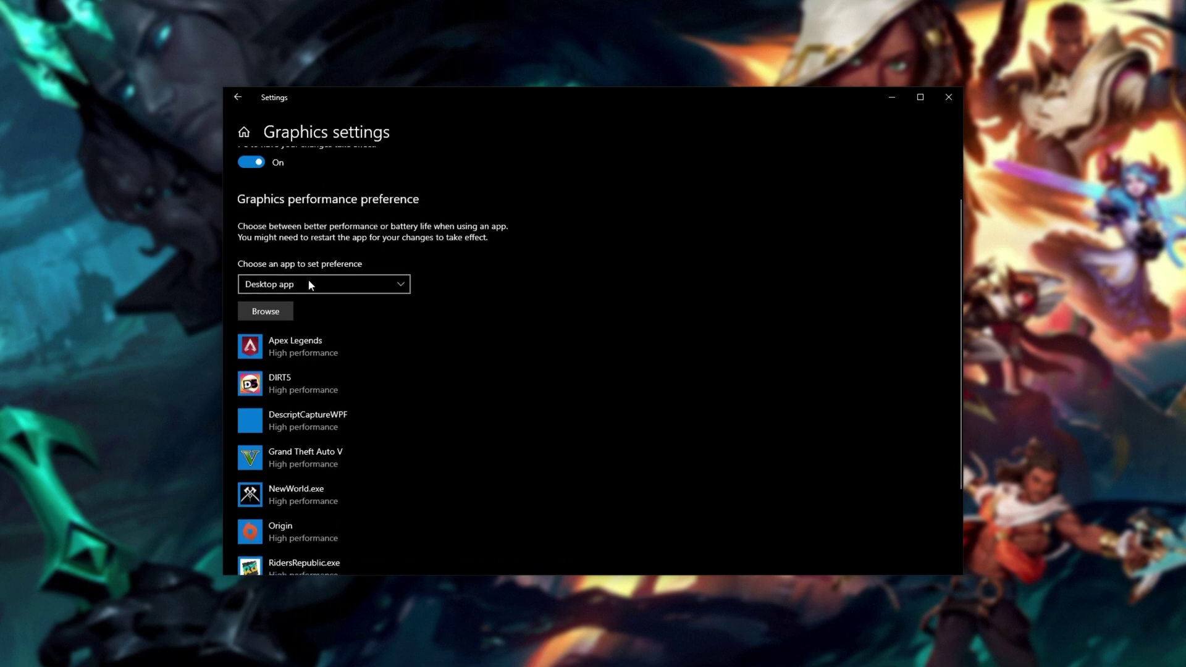
pyautogui.click(281, 313)
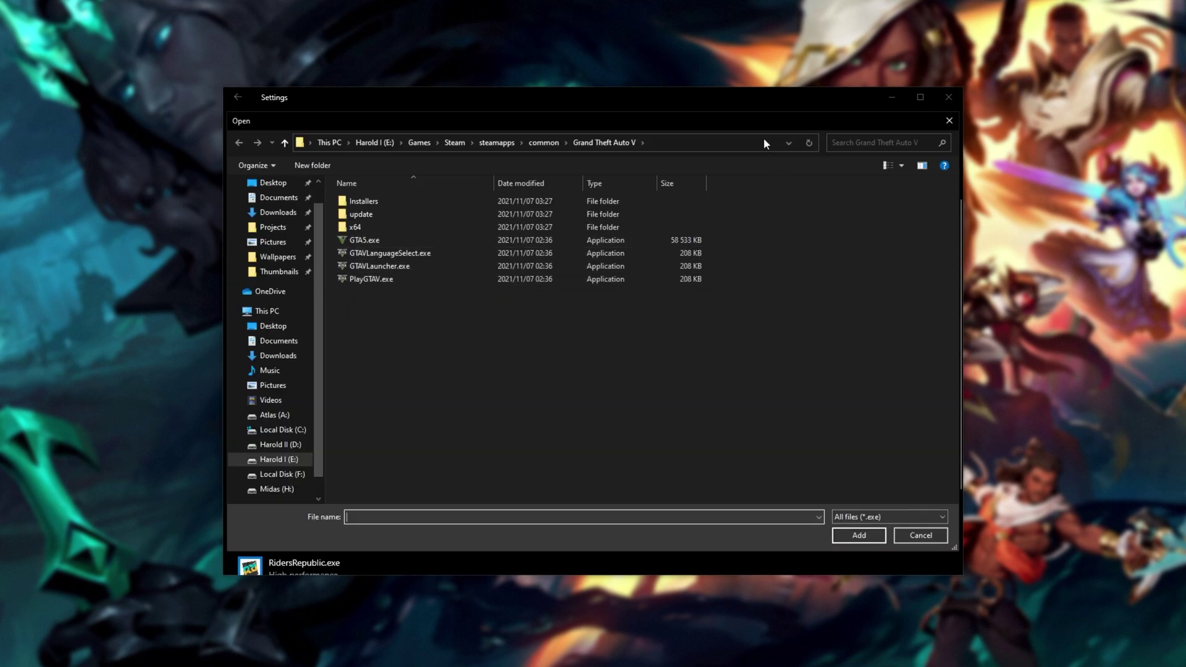
pyautogui.click(758, 140)
pyautogui.hotkey('ctrl', 'v')
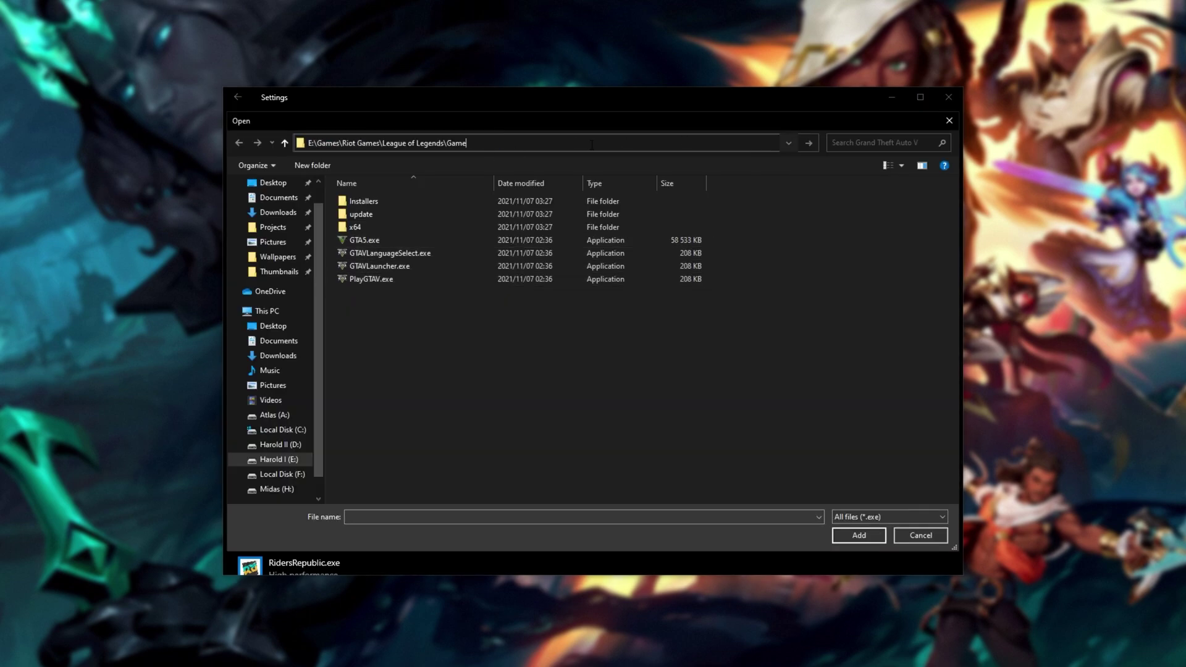
pyautogui.press('Return')
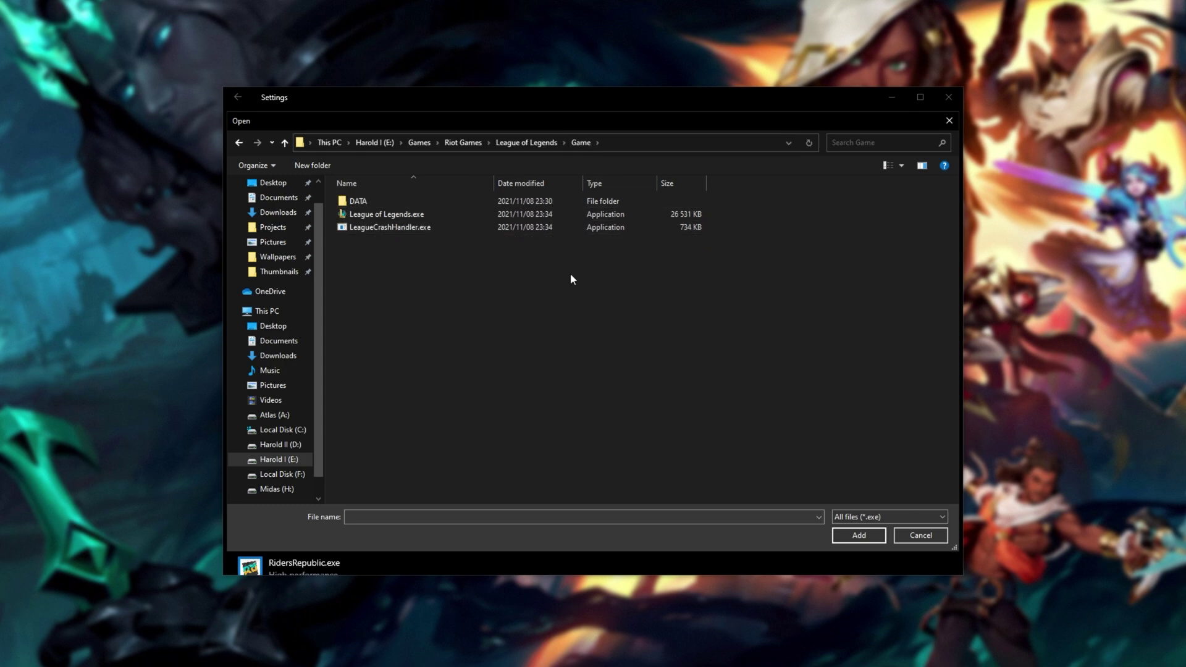
pyautogui.click(545, 221)
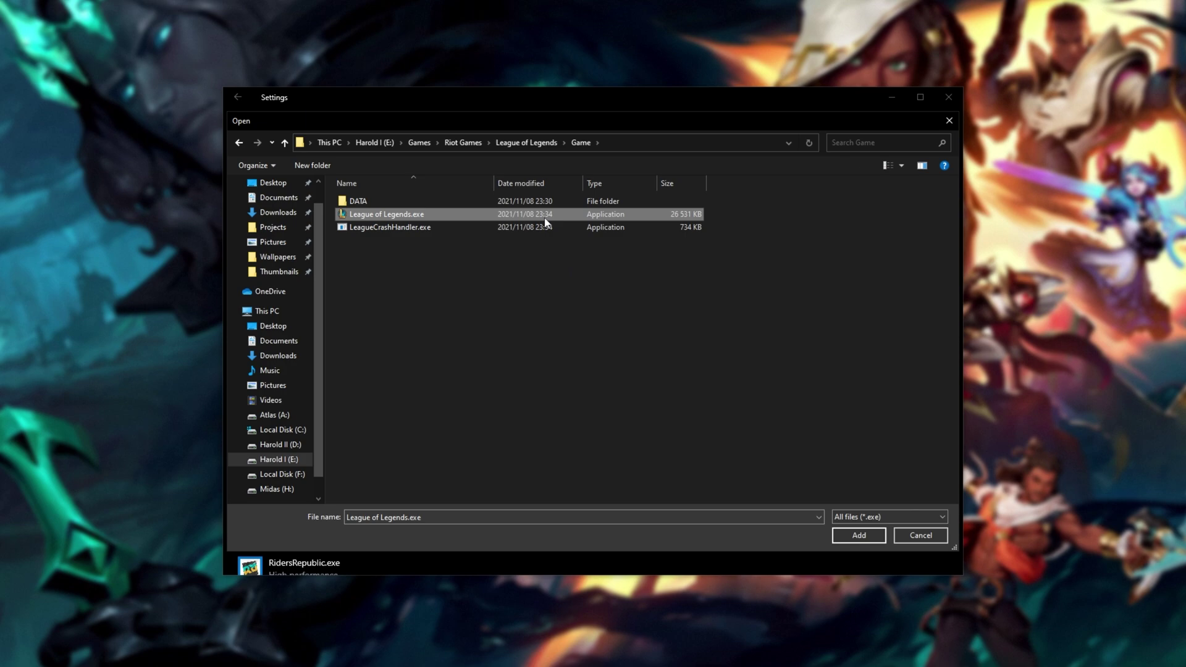
pyautogui.click(852, 535)
# - Set the League of Legends (TM) Client graphics preference to High performance and save
pyautogui.scroll(-2, 710, 485)
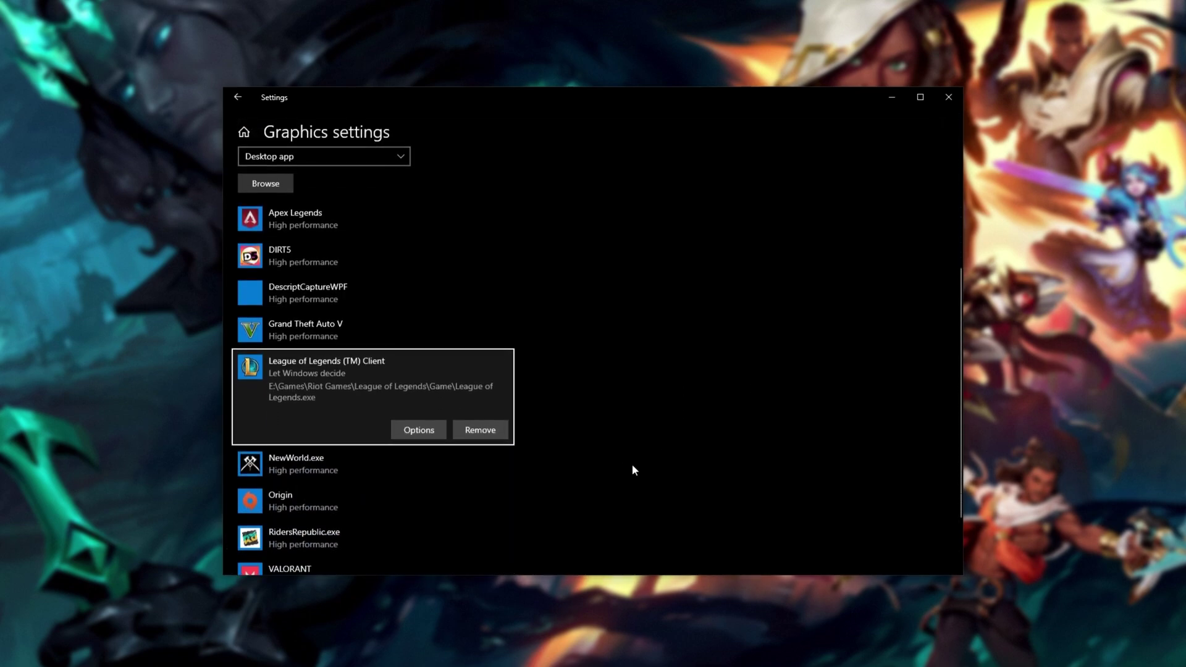
pyautogui.click(431, 425)
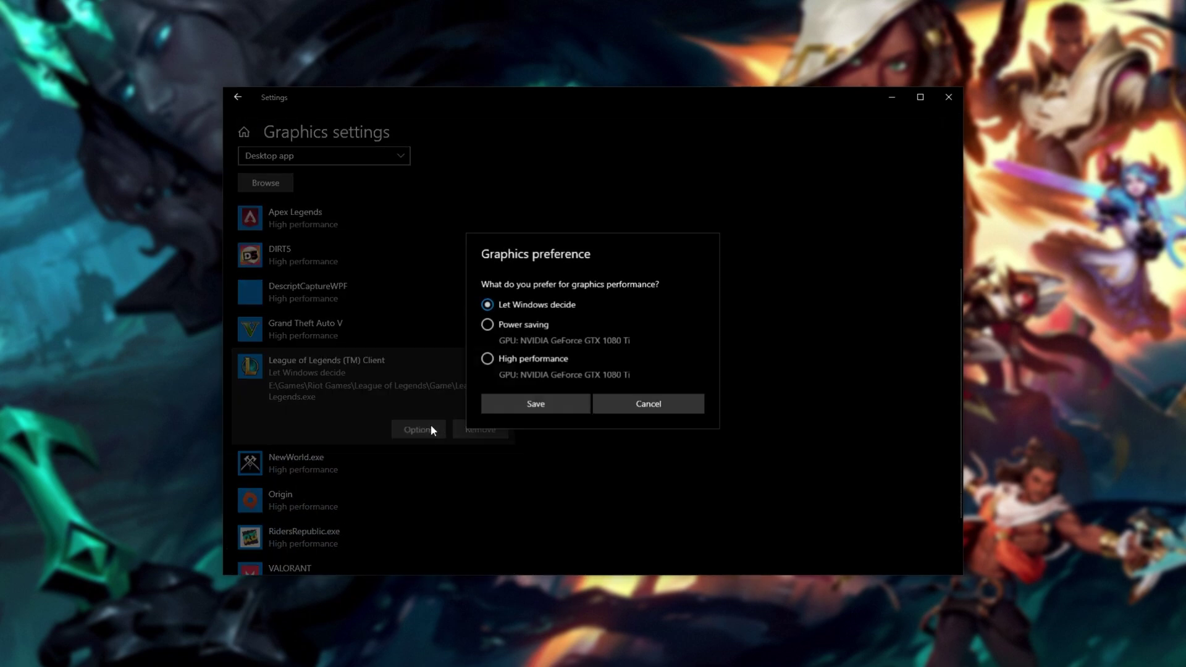
pyautogui.click(536, 363)
pyautogui.click(536, 404)
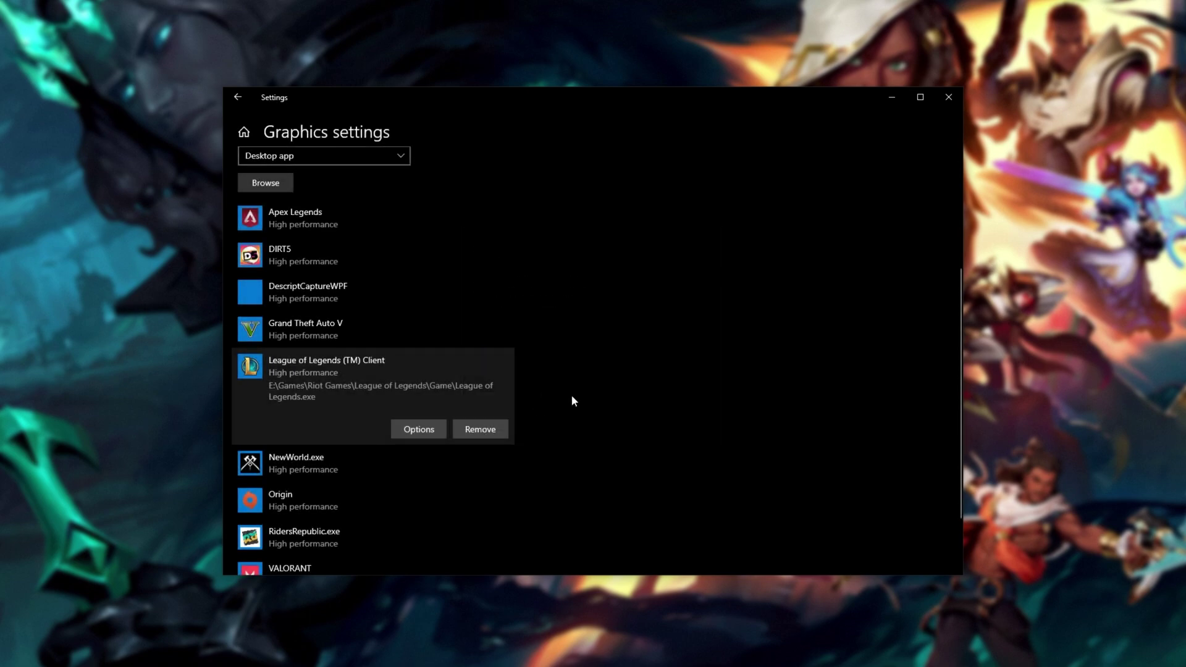
pyautogui.scroll(3, 575, 401)
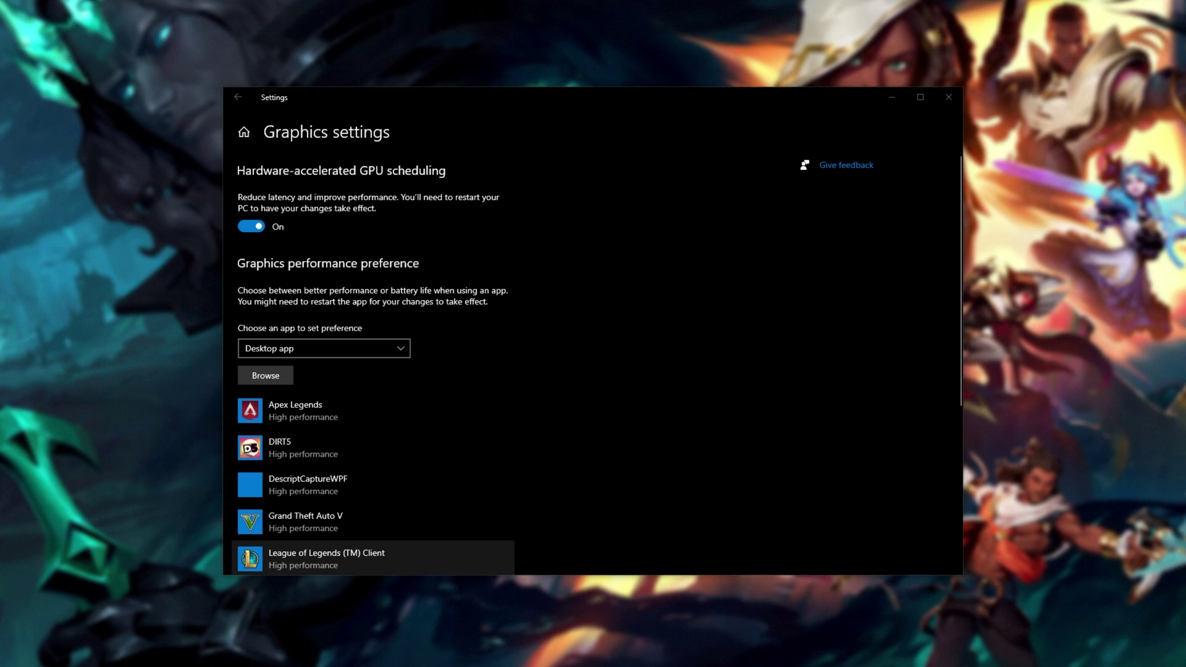
pyautogui.click(572, 273)
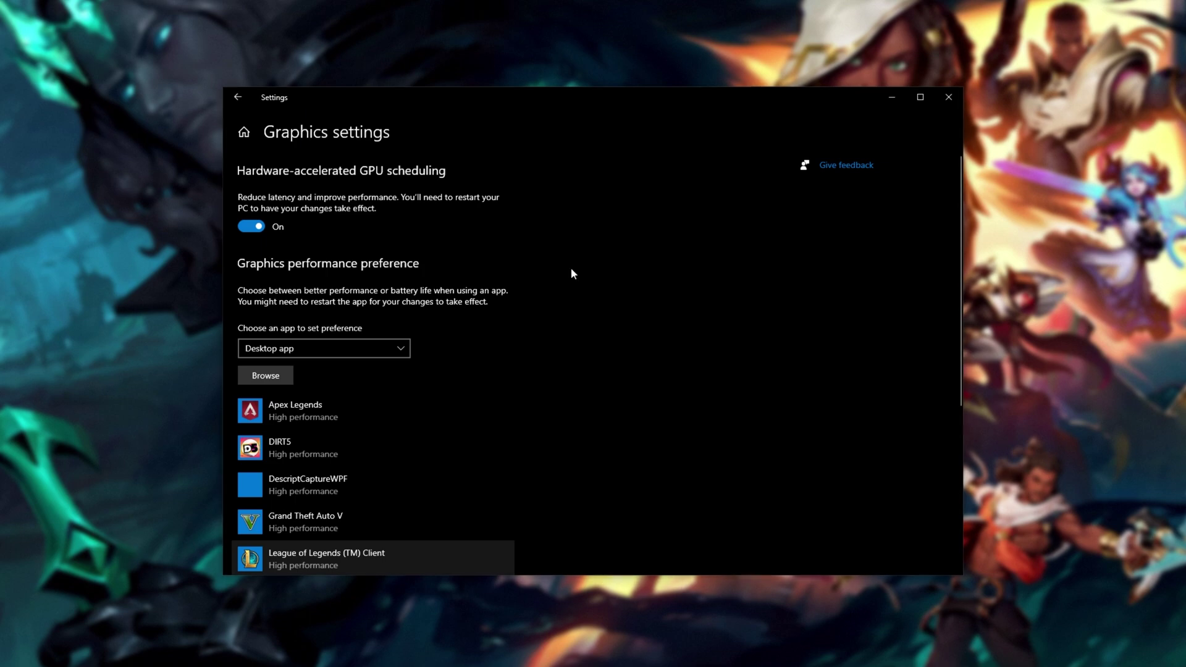
# - Review the Gaming pages (Xbox Game Bar off, Game Mode on), then close Settings
pyautogui.click(239, 96)
pyautogui.click(287, 136)
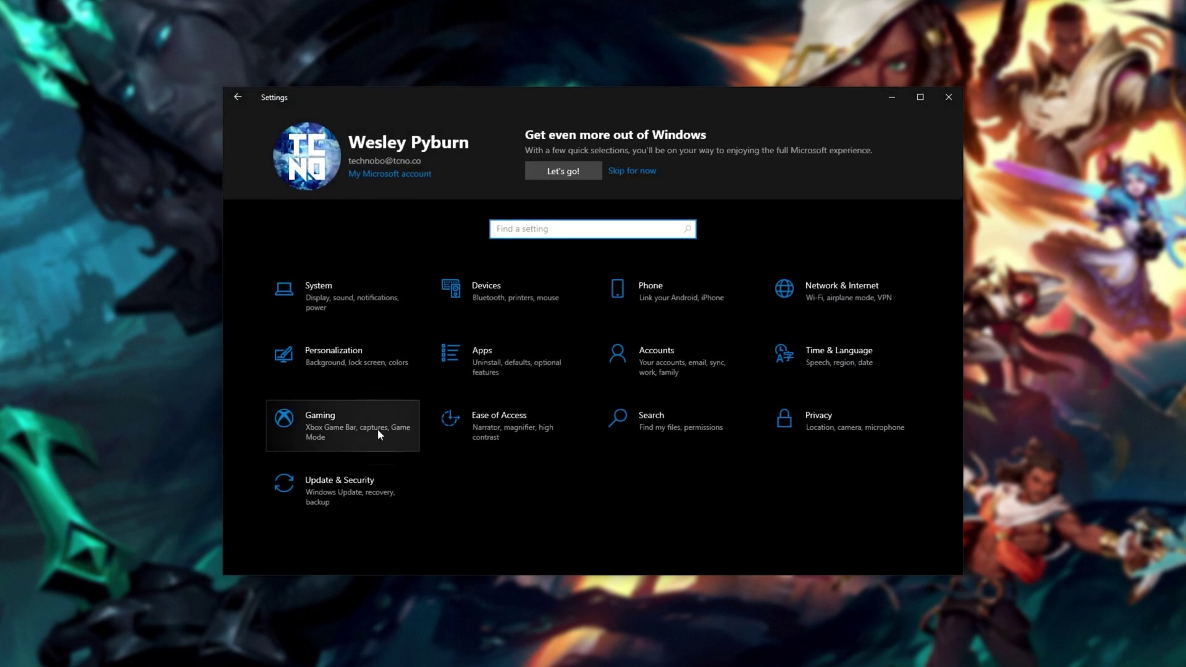
pyautogui.click(376, 429)
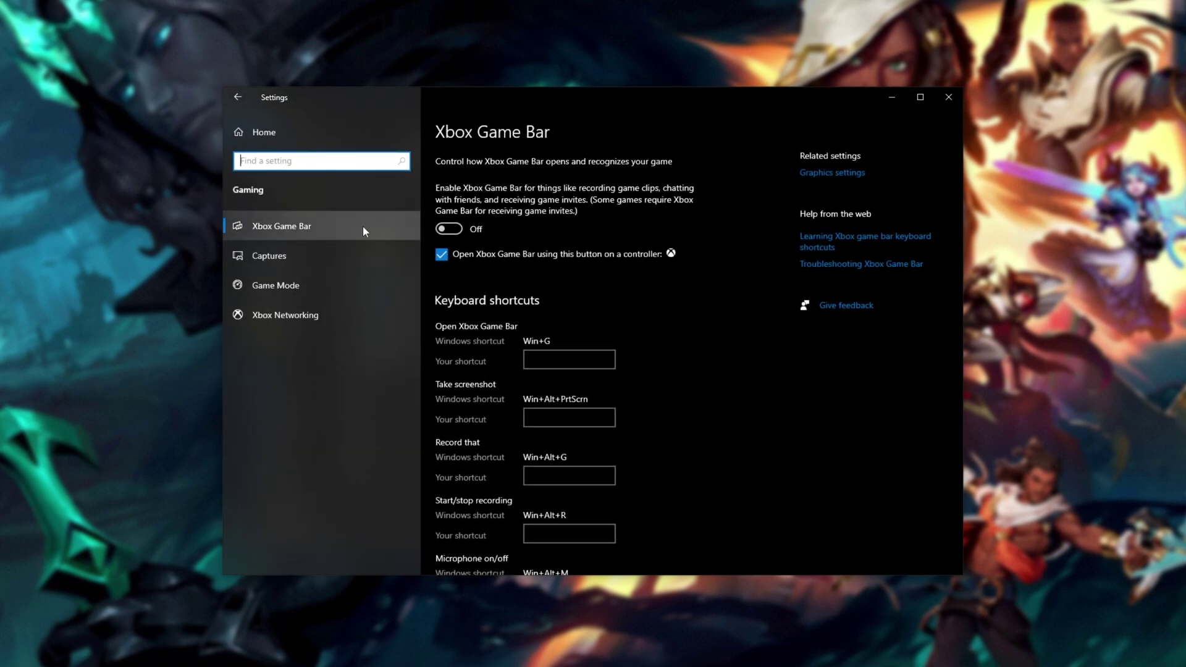
pyautogui.click(362, 226)
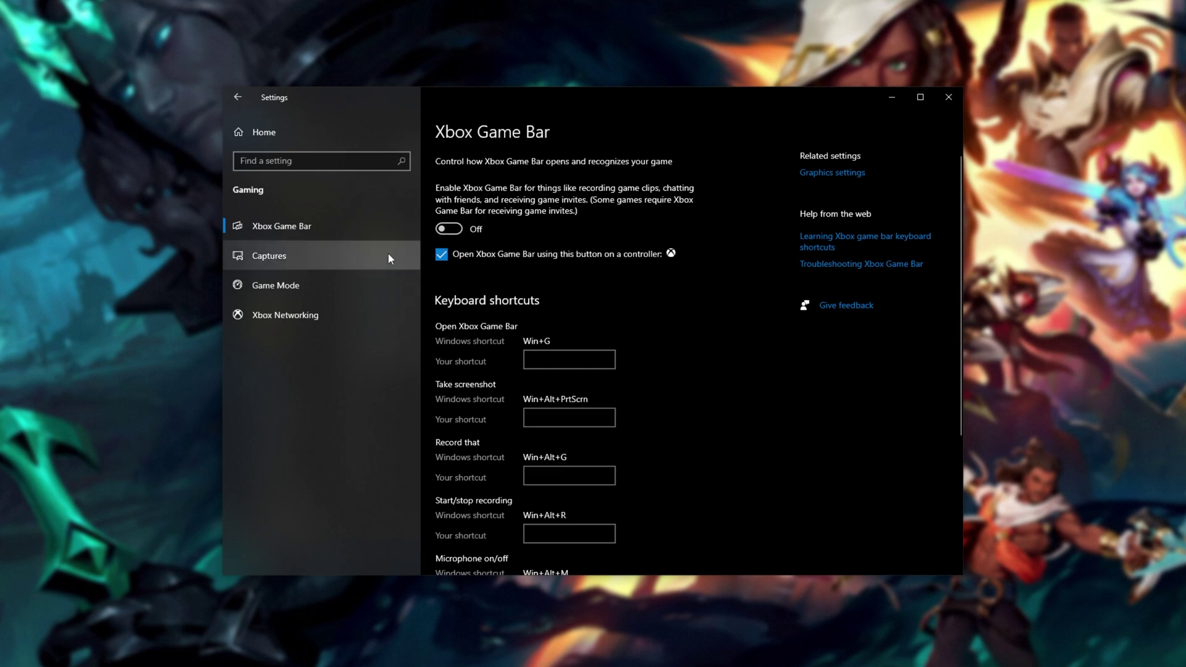
pyautogui.click(302, 284)
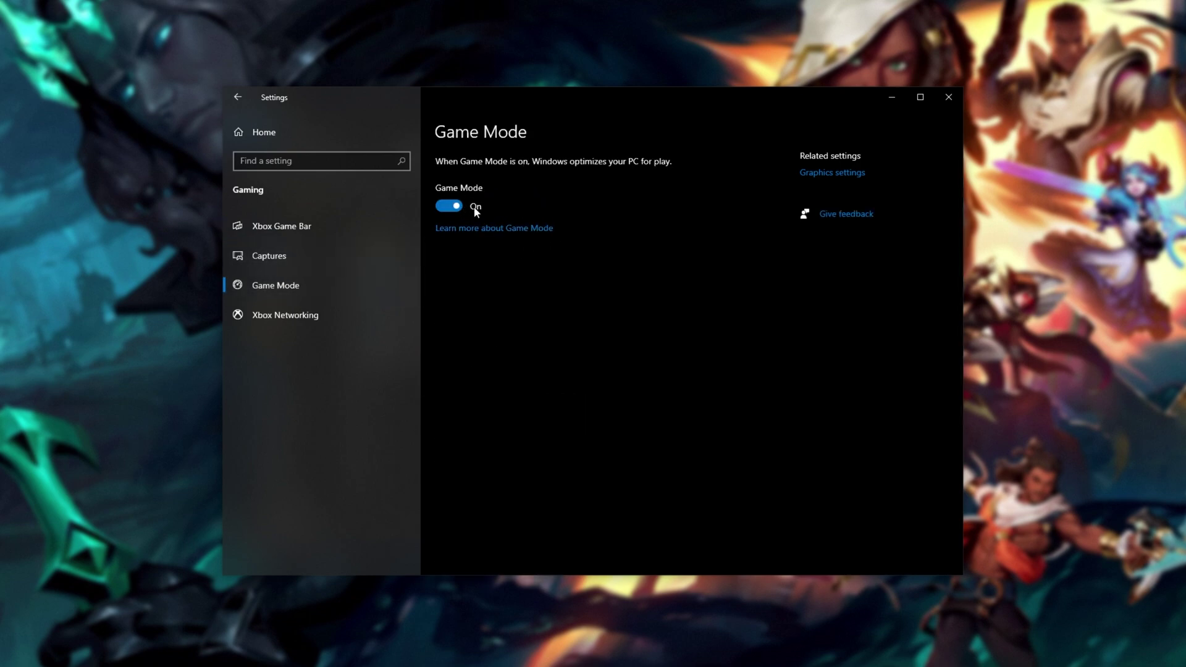
pyautogui.click(948, 97)
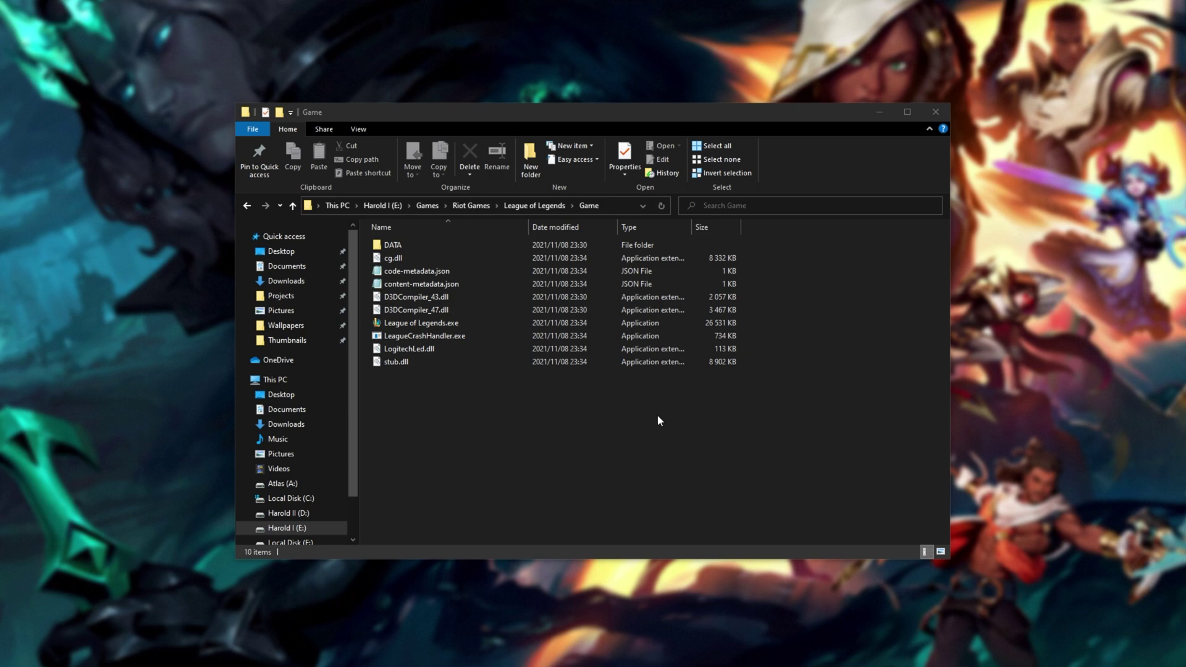
# - Bring the League of Legends Game folder window into focus
pyautogui.click(658, 416)
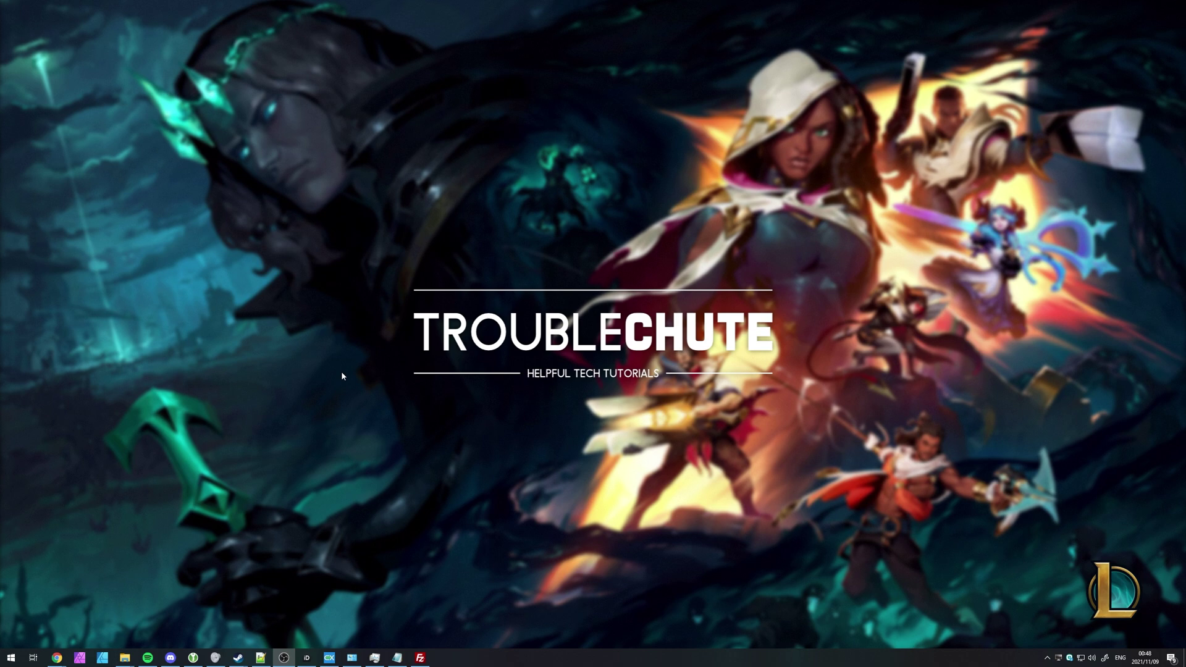
# - Launch Disk Cleanup as administrator for drive C:
pyautogui.press('super')
pyautogui.write('cleanup')
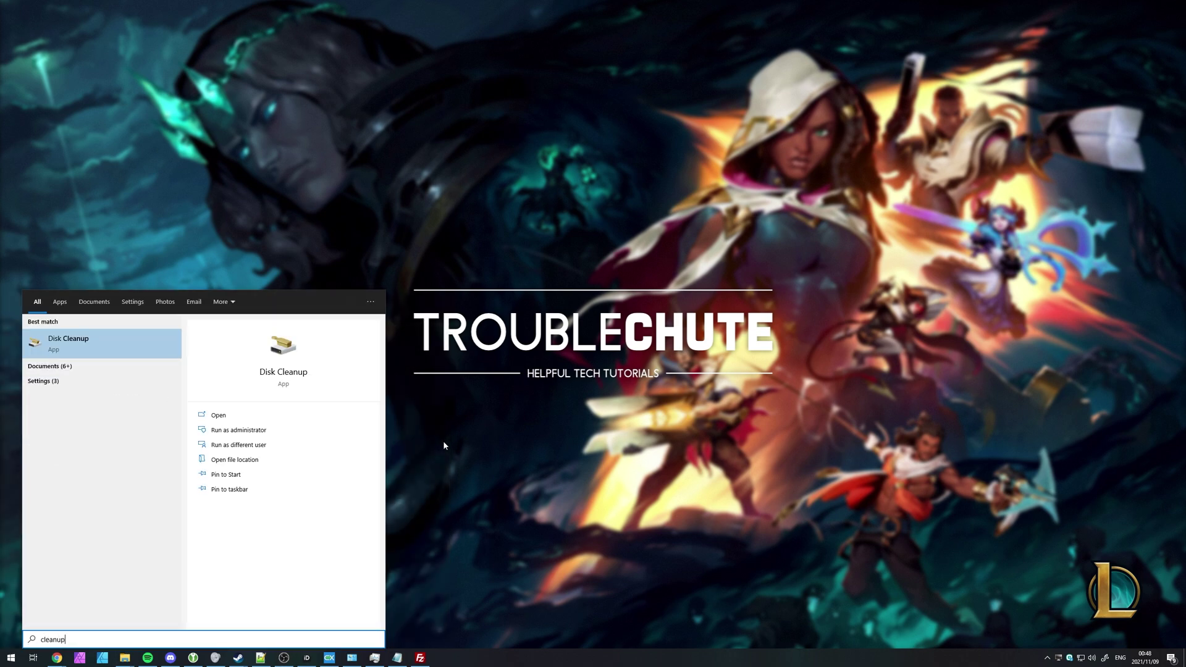
pyautogui.click(303, 434)
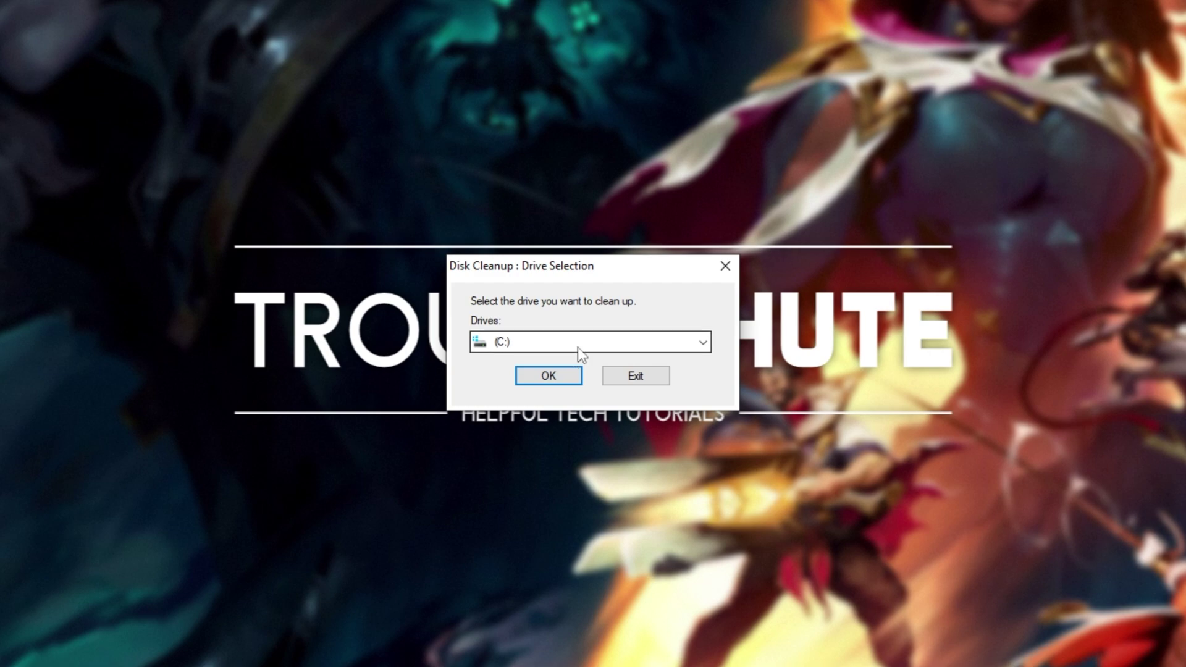
pyautogui.click(551, 377)
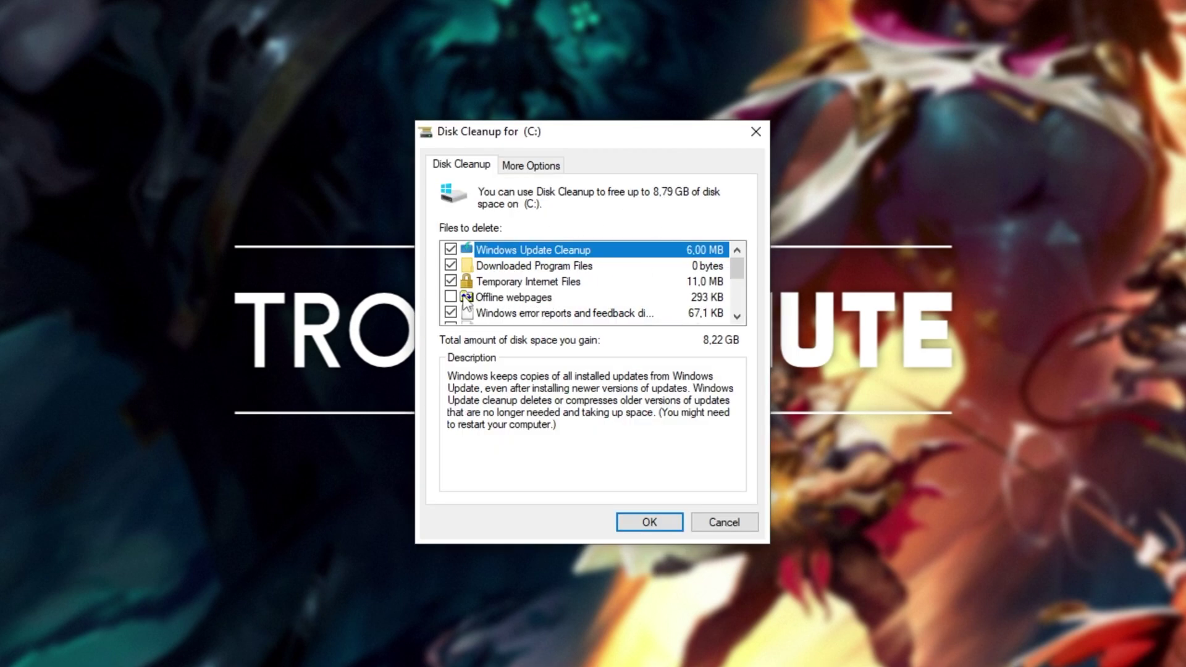
# - Review the Recycle Bin and Thumbnails entries, then permanently delete the checked files (about 8,22 GB)
pyautogui.scroll(-2, 538, 296)
pyautogui.scroll(-1, 481, 288)
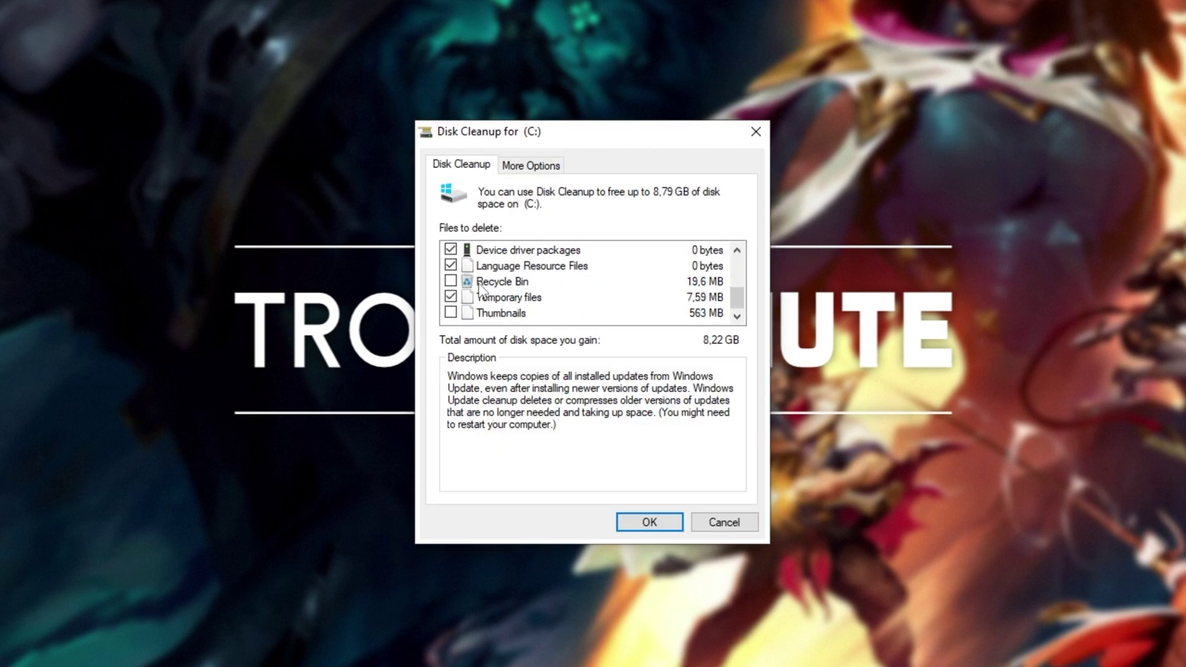
pyautogui.click(480, 288)
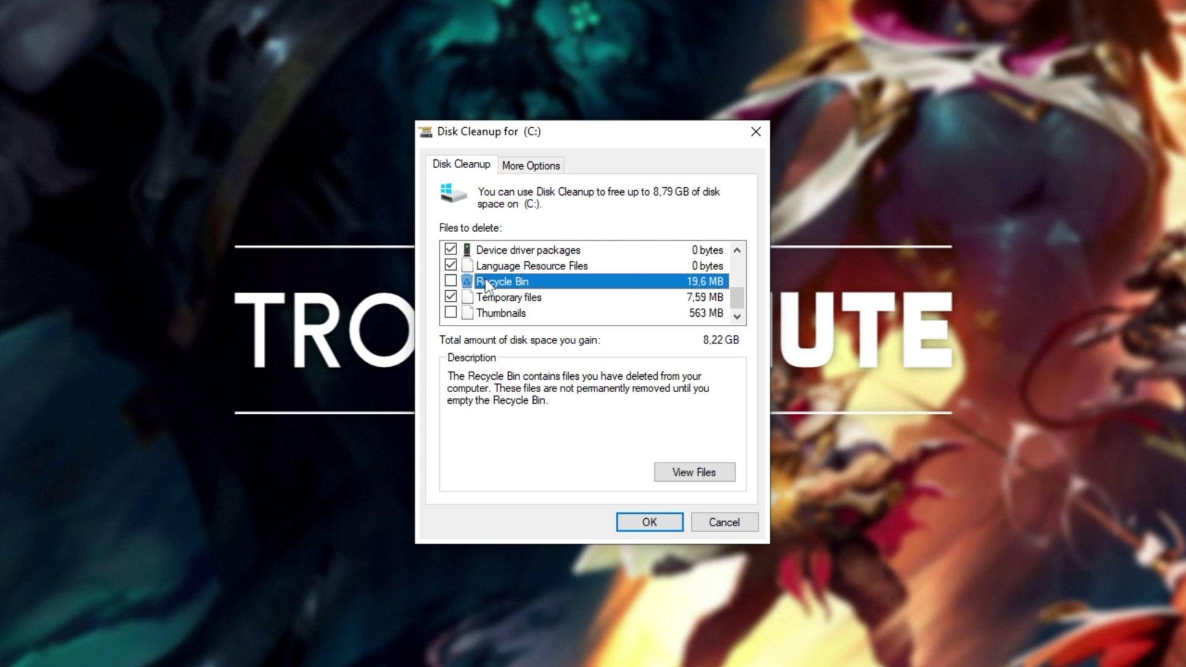
pyautogui.click(505, 315)
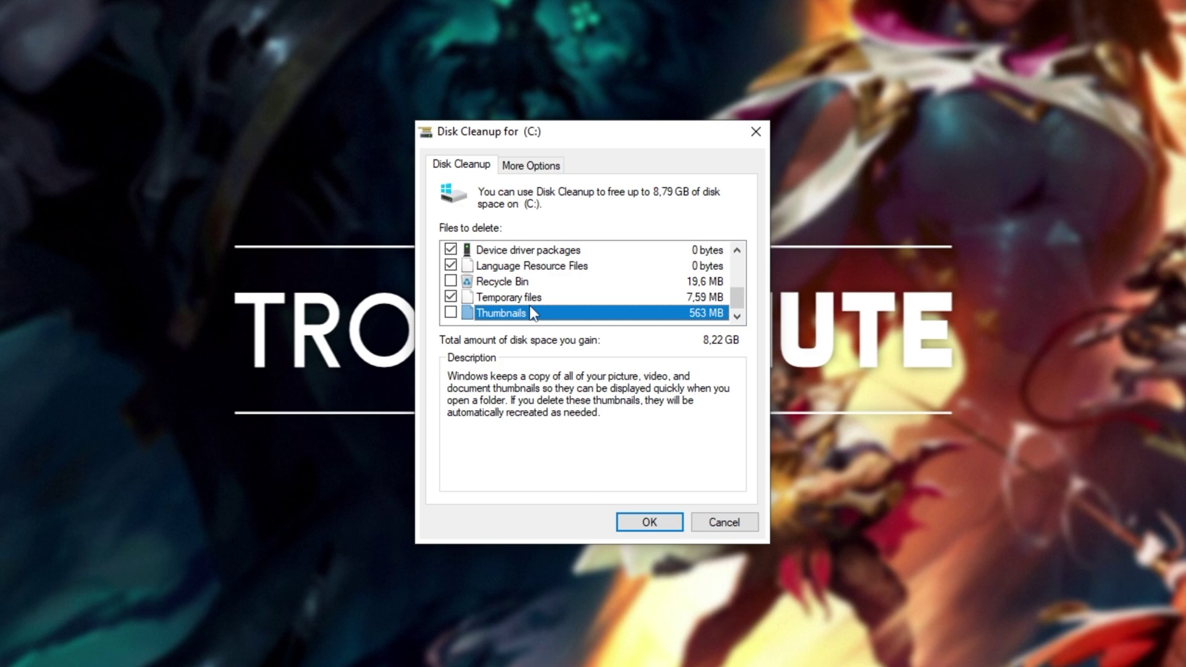
pyautogui.press('Up')
pyautogui.press('Up')
pyautogui.press('Down')
pyautogui.press('Down')
pyautogui.scroll(3, 602, 299)
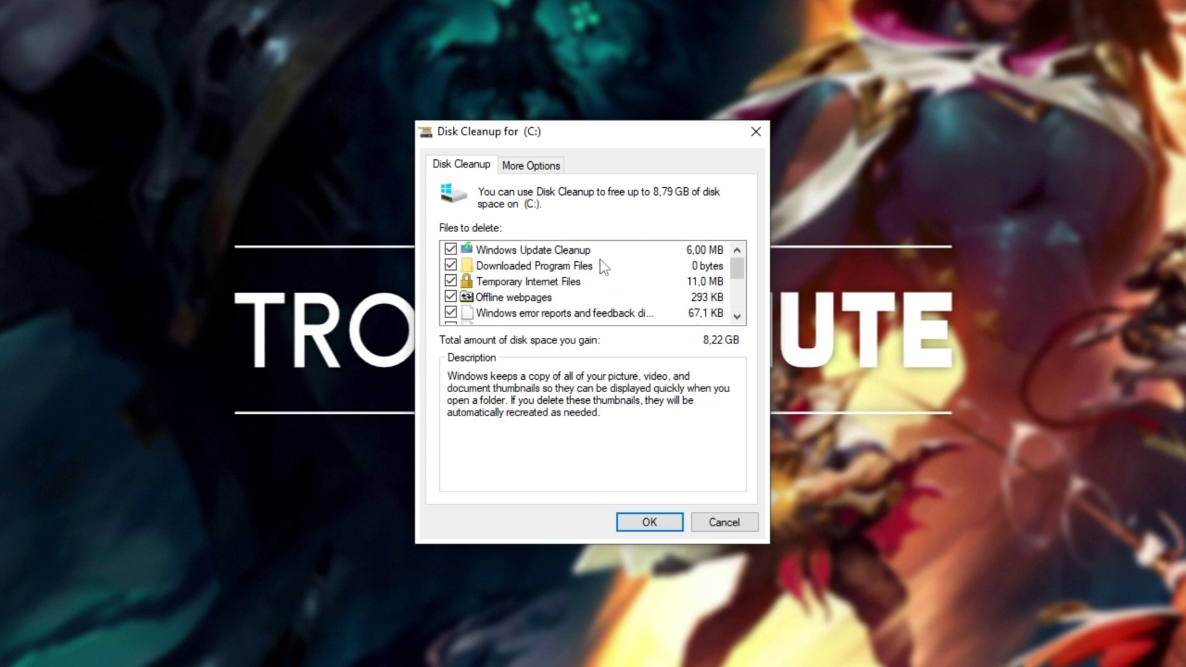
pyautogui.scroll(-3, 601, 291)
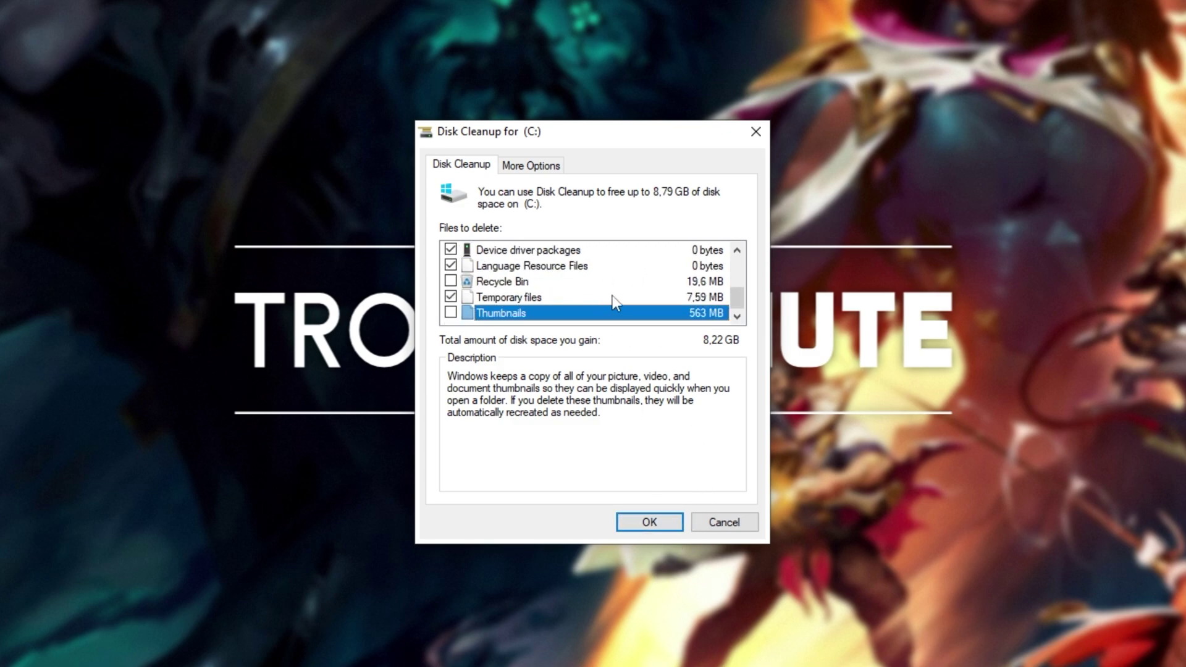
pyautogui.scroll(1, 612, 295)
pyautogui.scroll(1, 615, 300)
pyautogui.scroll(-1, 614, 302)
pyautogui.click(646, 525)
pyautogui.click(637, 338)
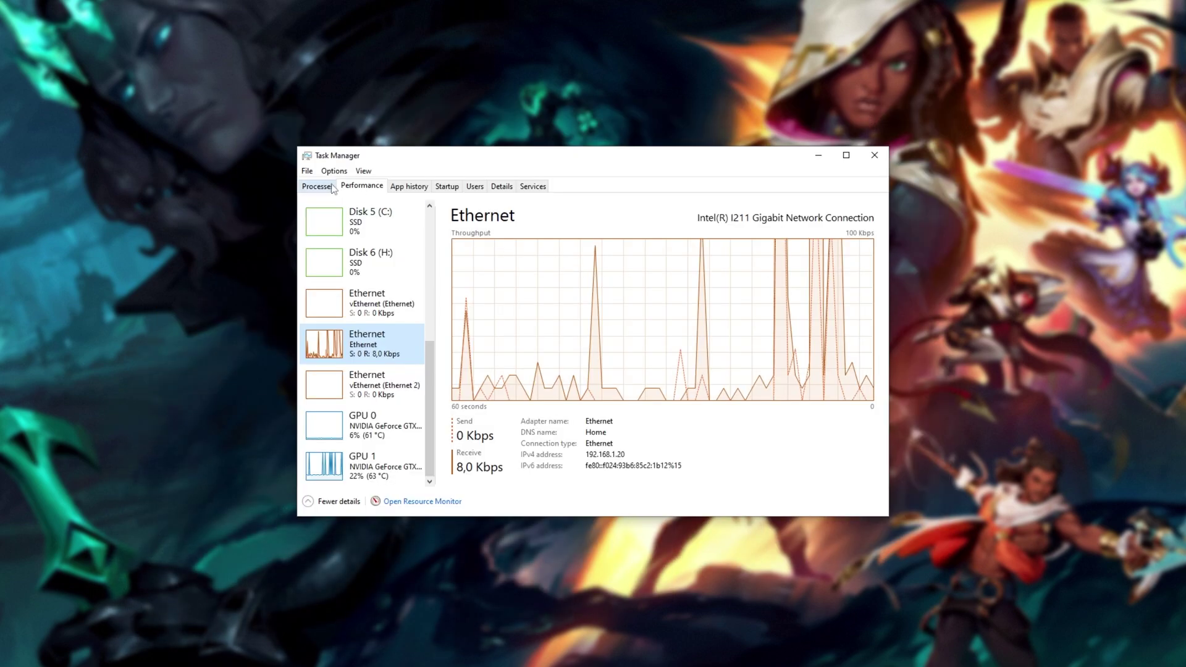
# - Show Task Manager's Startup tab and inspect the Everything entry, leaving it Enabled
pyautogui.click(331, 187)
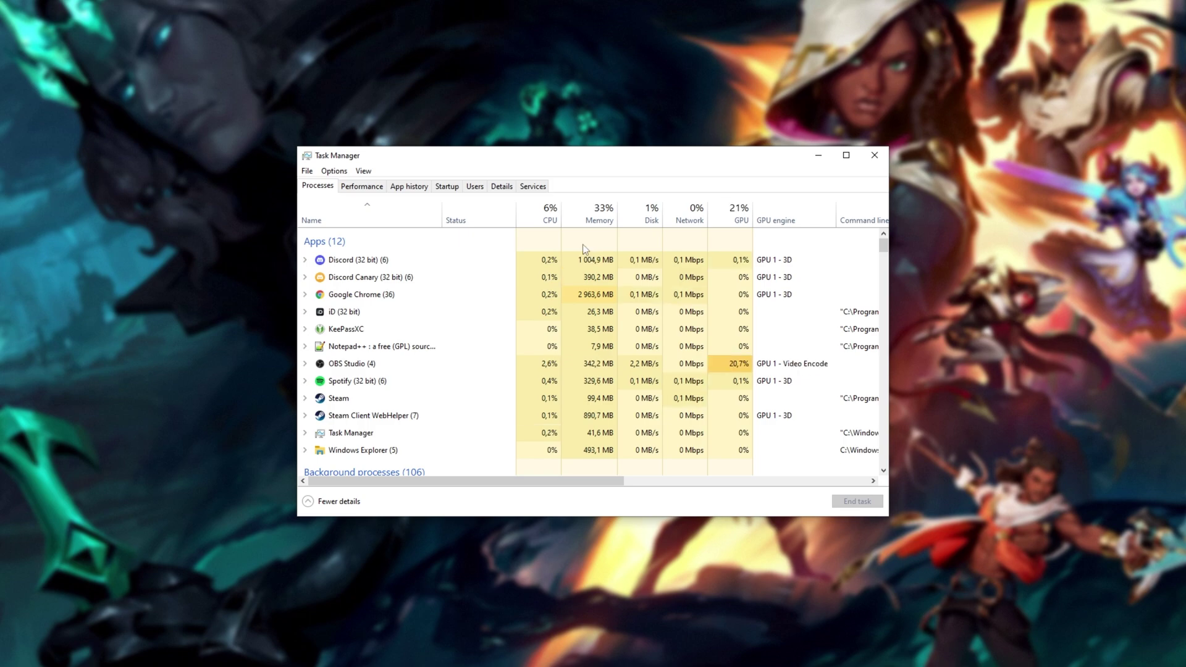
pyautogui.click(450, 188)
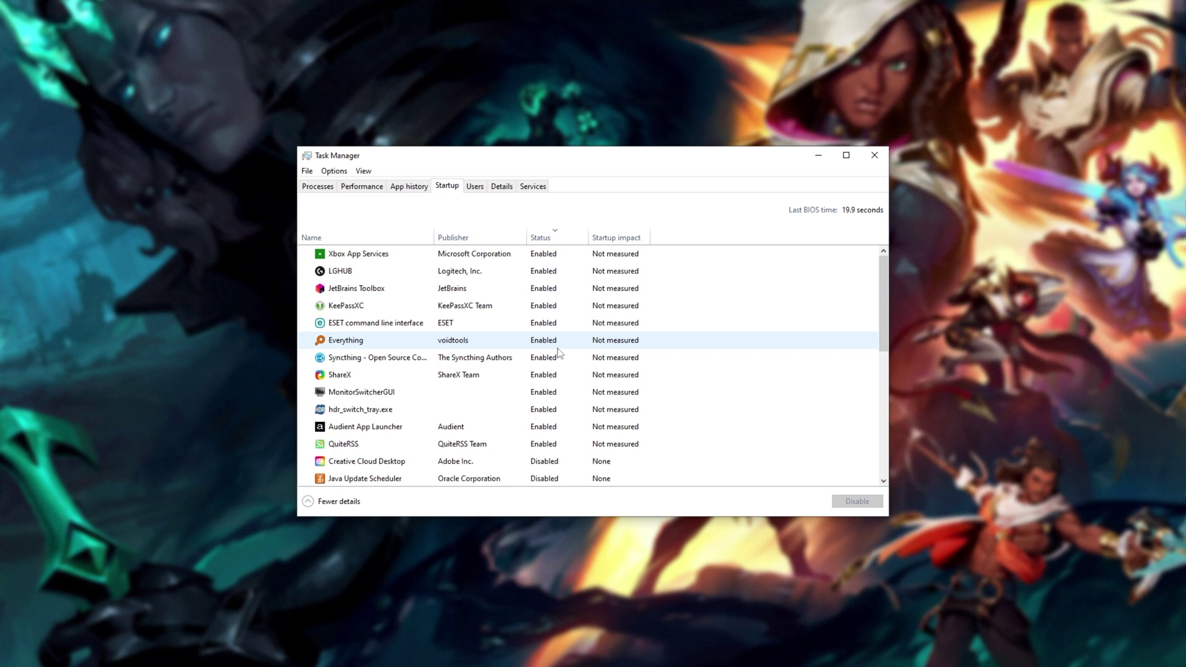
pyautogui.rightClick(536, 337)
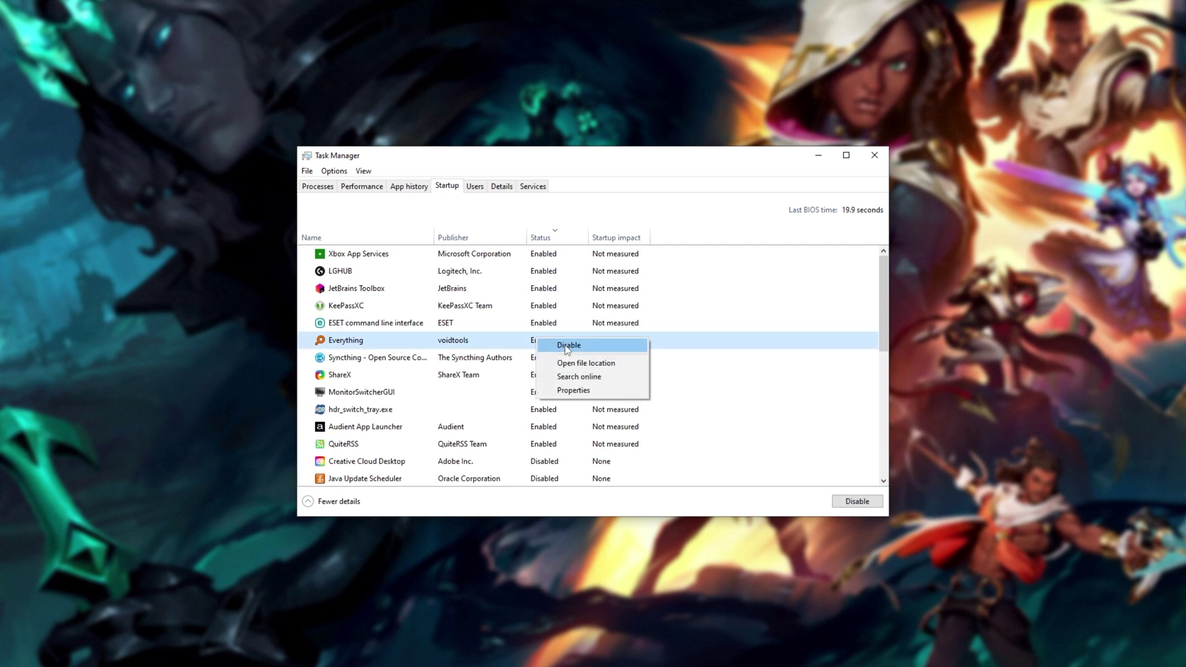
pyautogui.click(525, 348)
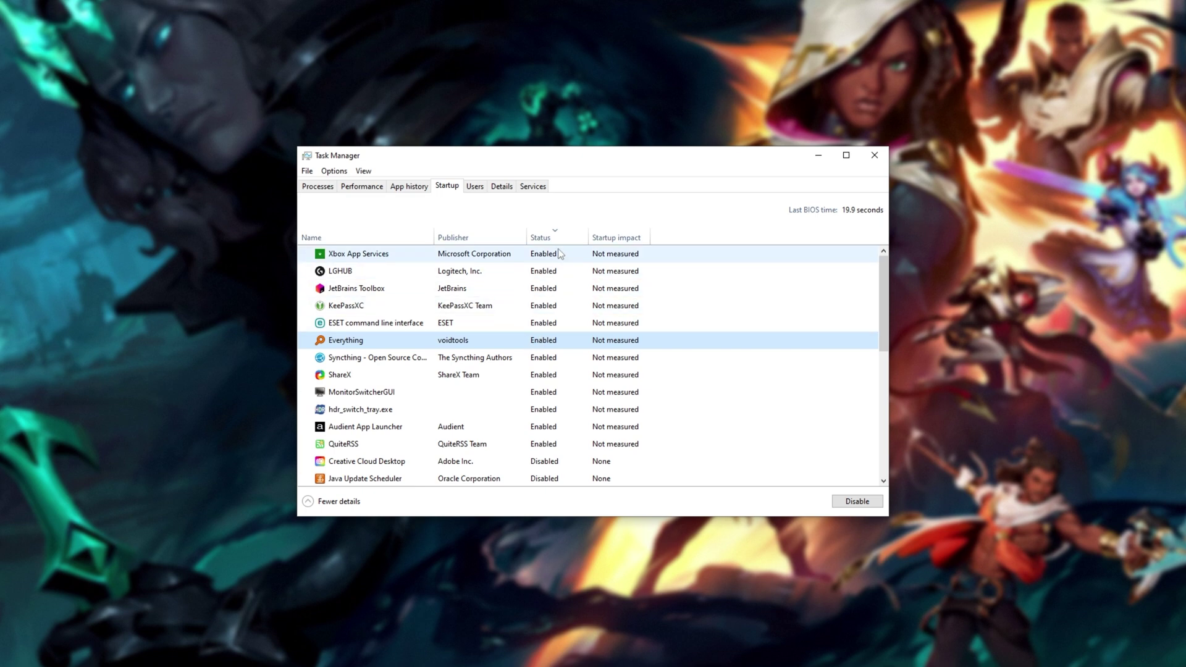
# - Open the Services console, confirm TCNO Spigot Feed stays on Automatic startup, and close the console
pyautogui.click(536, 188)
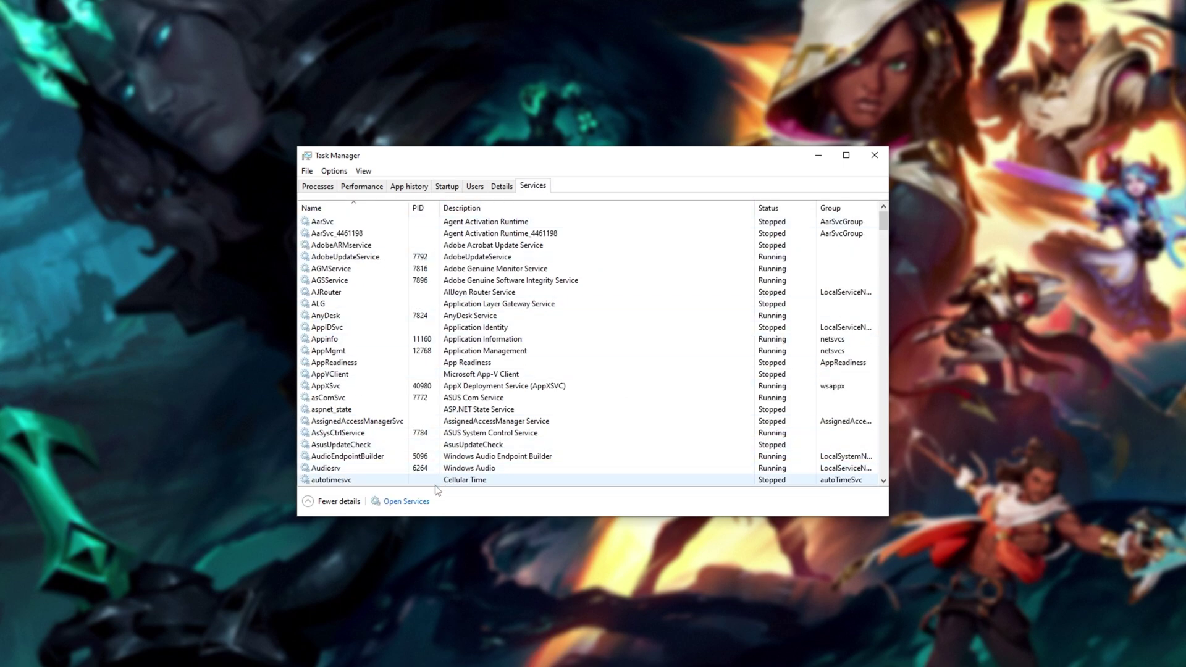
pyautogui.click(428, 504)
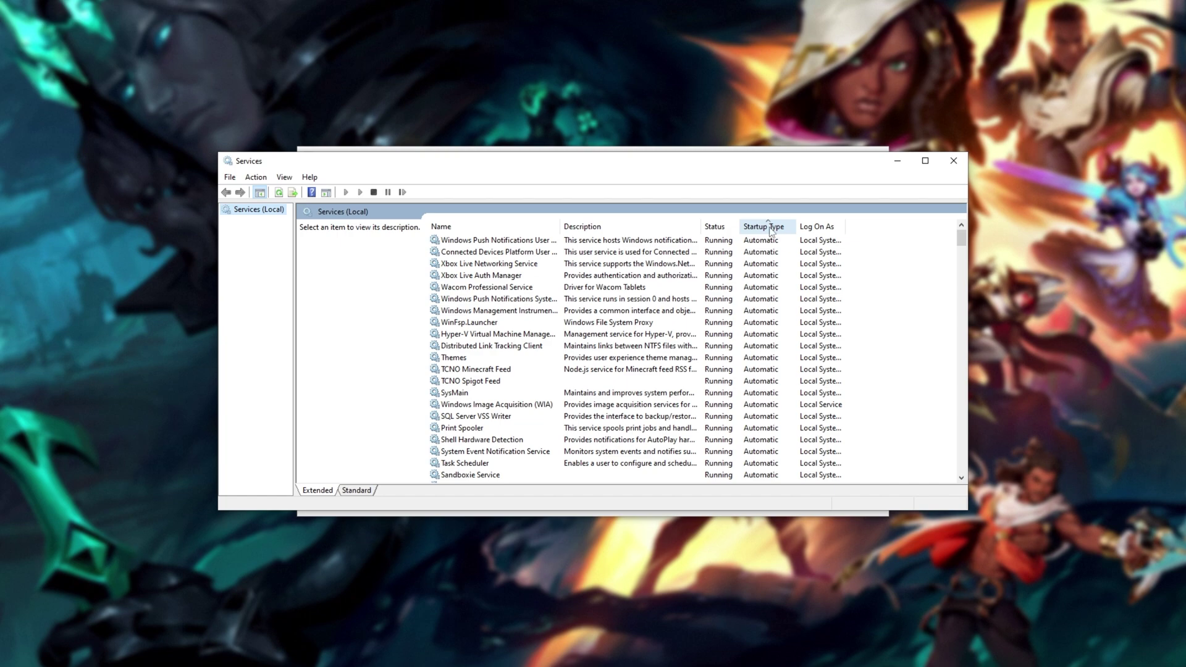
pyautogui.click(599, 381)
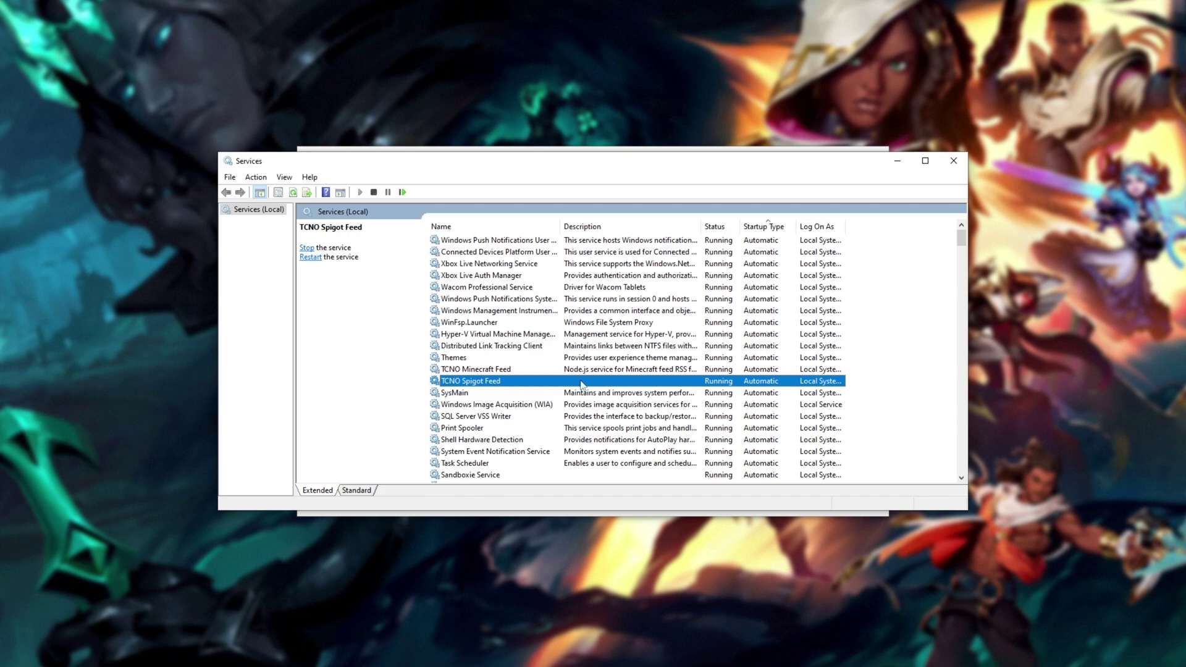
pyautogui.rightClick(581, 381)
pyautogui.click(619, 496)
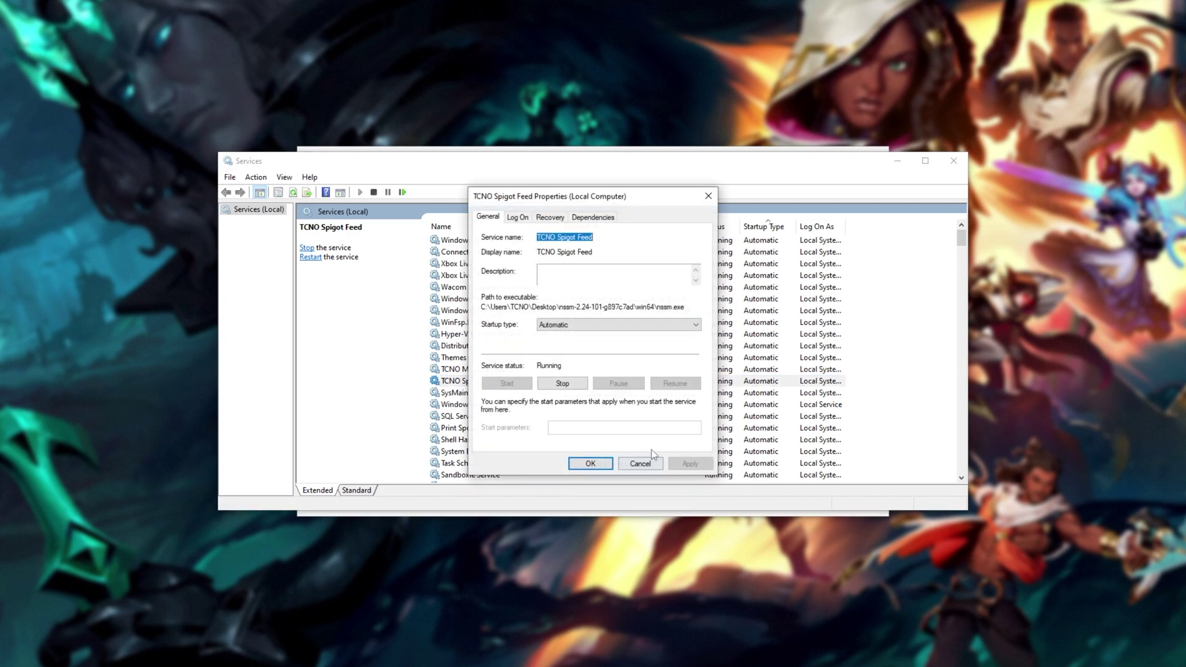
pyautogui.click(616, 325)
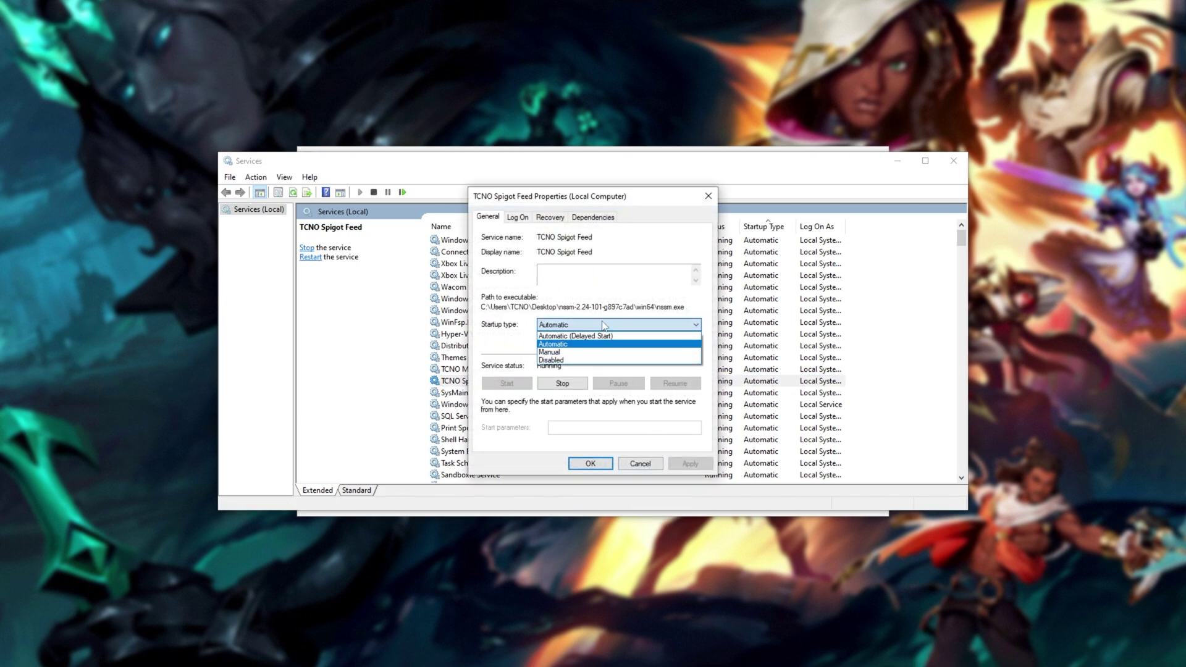
pyautogui.click(603, 326)
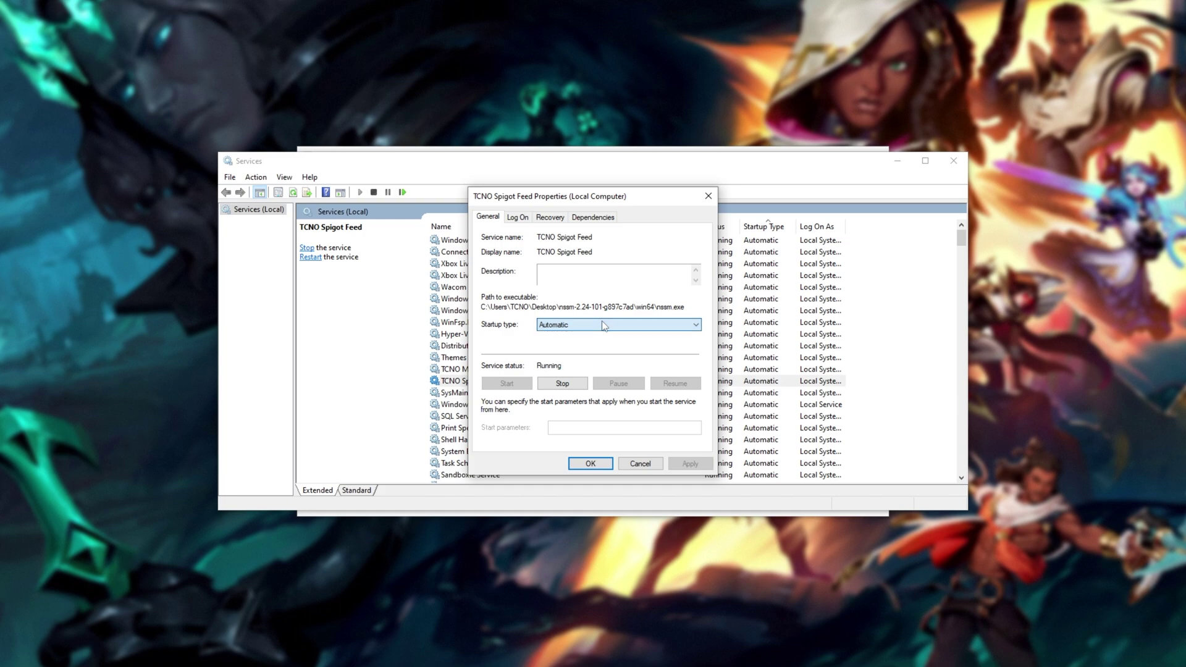
pyautogui.click(708, 196)
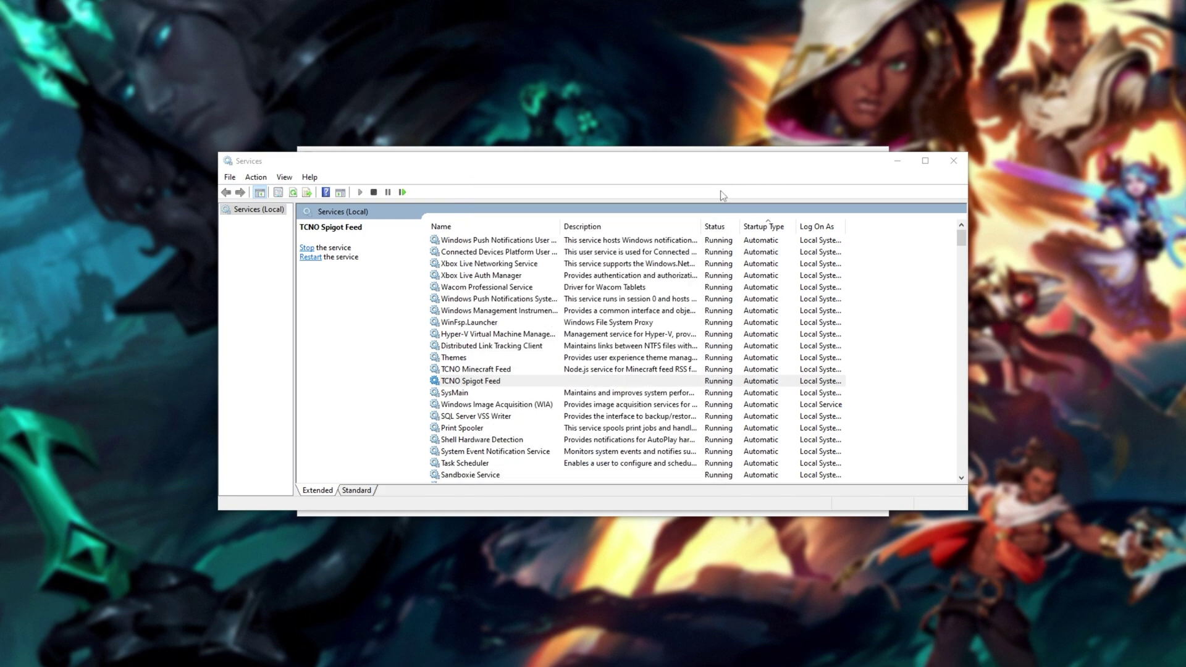
pyautogui.click(950, 160)
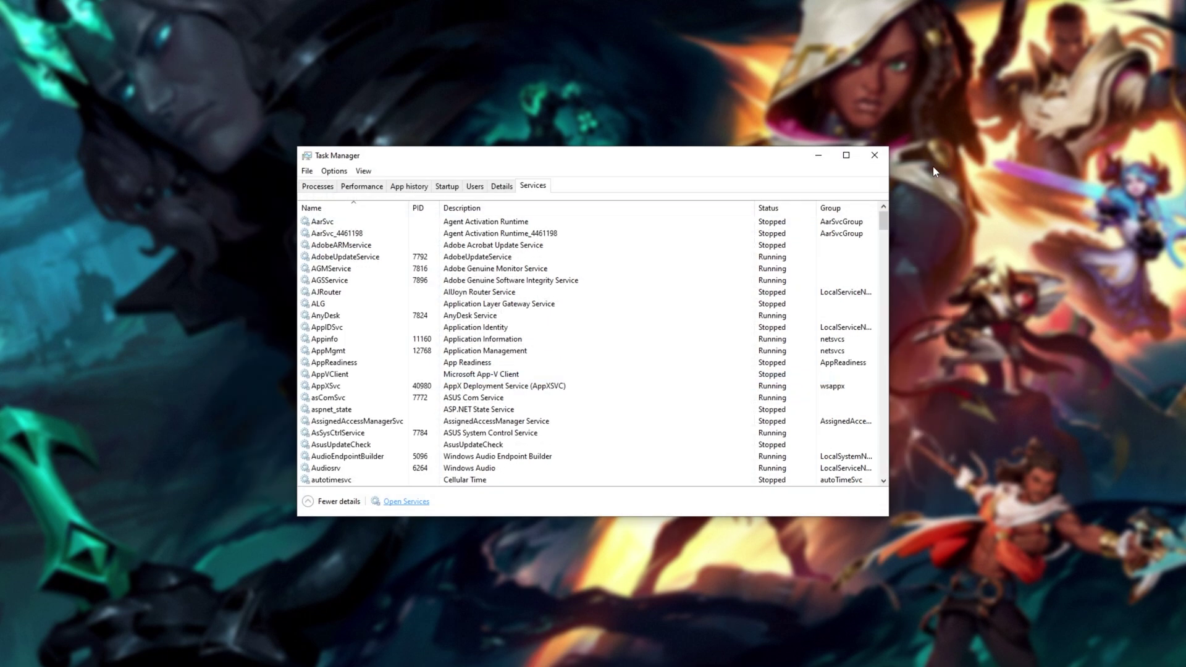
# - Switch Task Manager back to the Processes tab and close Task Manager
pyautogui.click(324, 187)
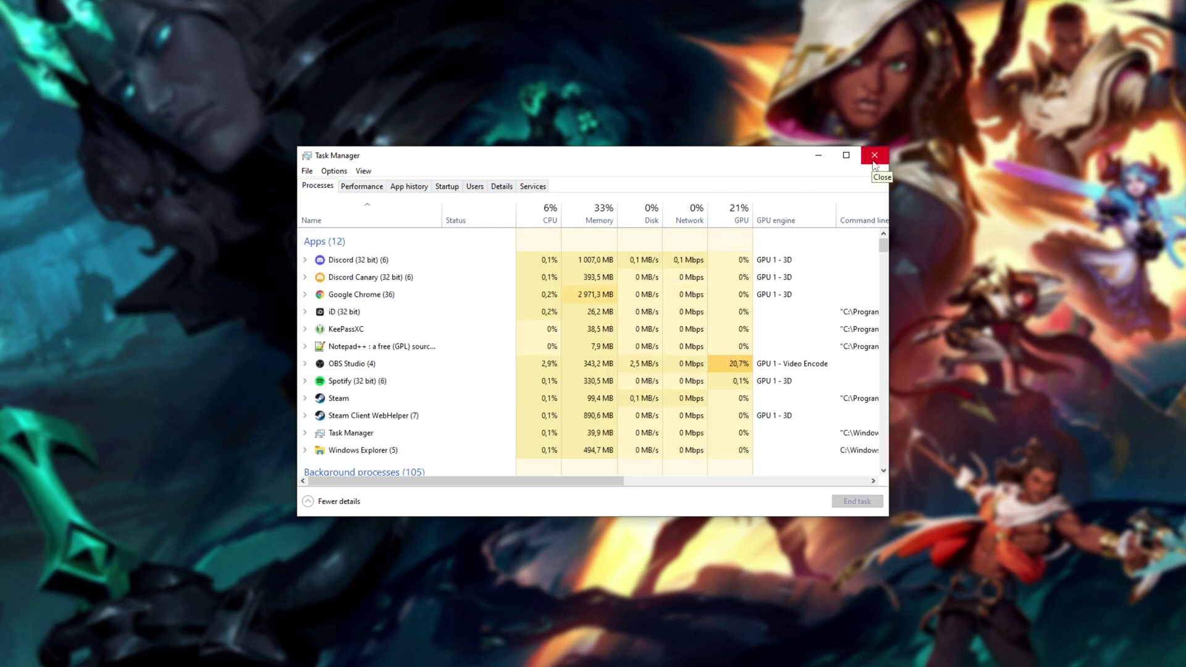
pyautogui.click(876, 157)
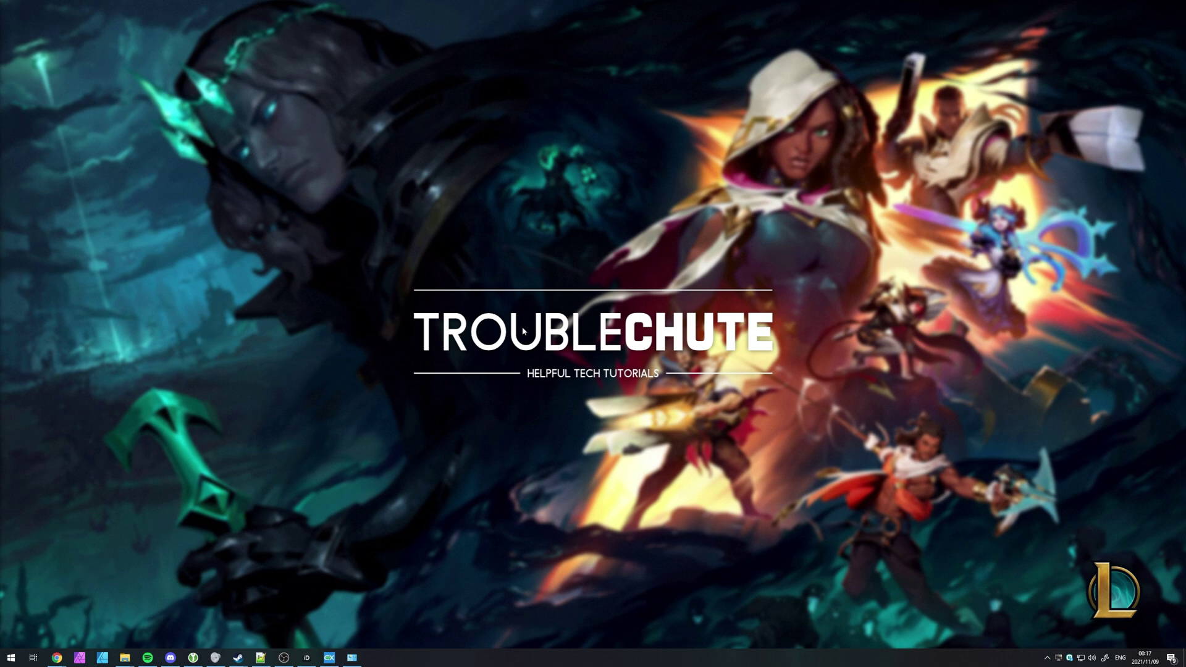
pyautogui.press('super')
pyautogui.write('appearan')
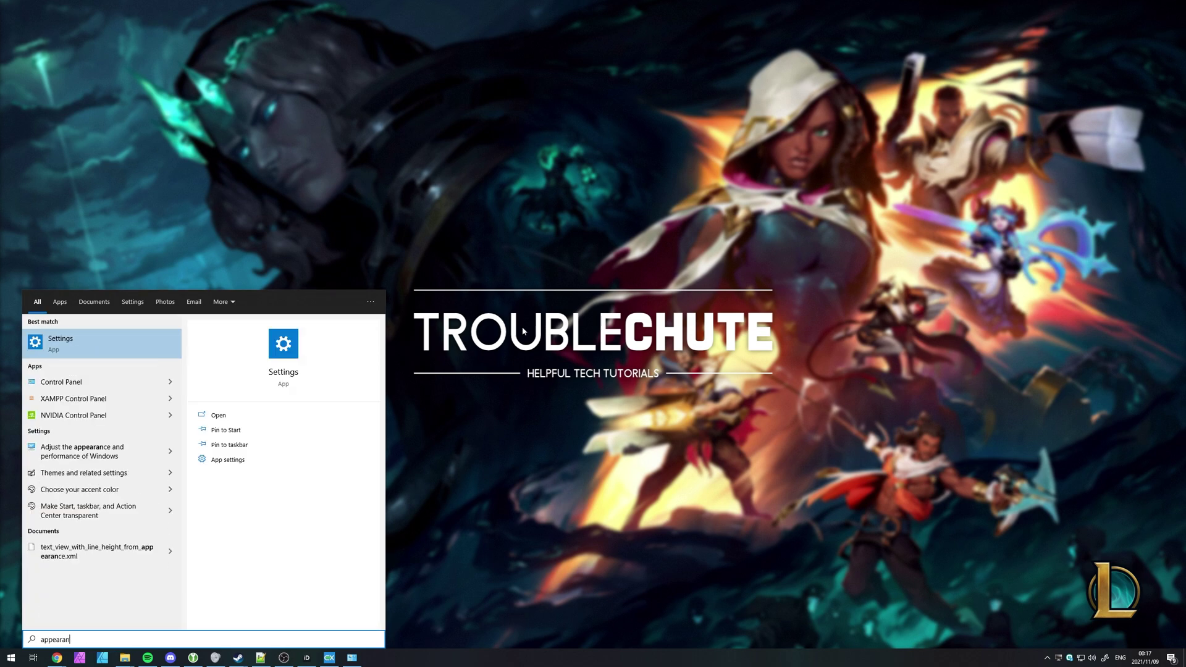
pyautogui.click(142, 454)
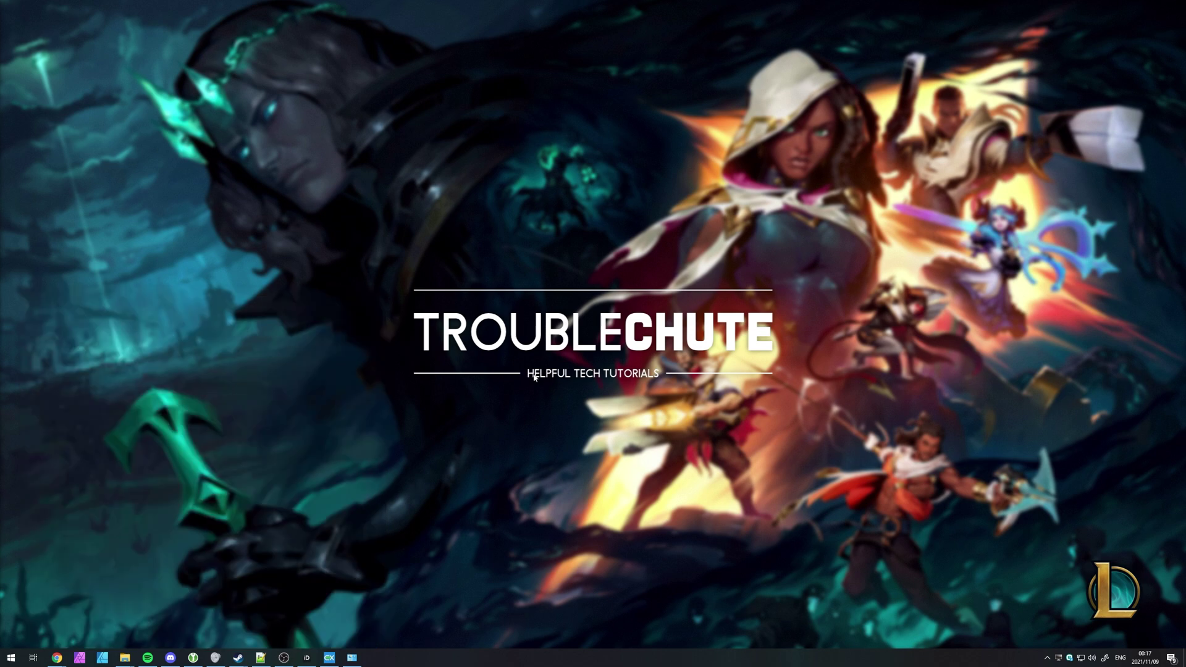
pyautogui.moveTo(235, 104); pyautogui.dragTo(643, 199)
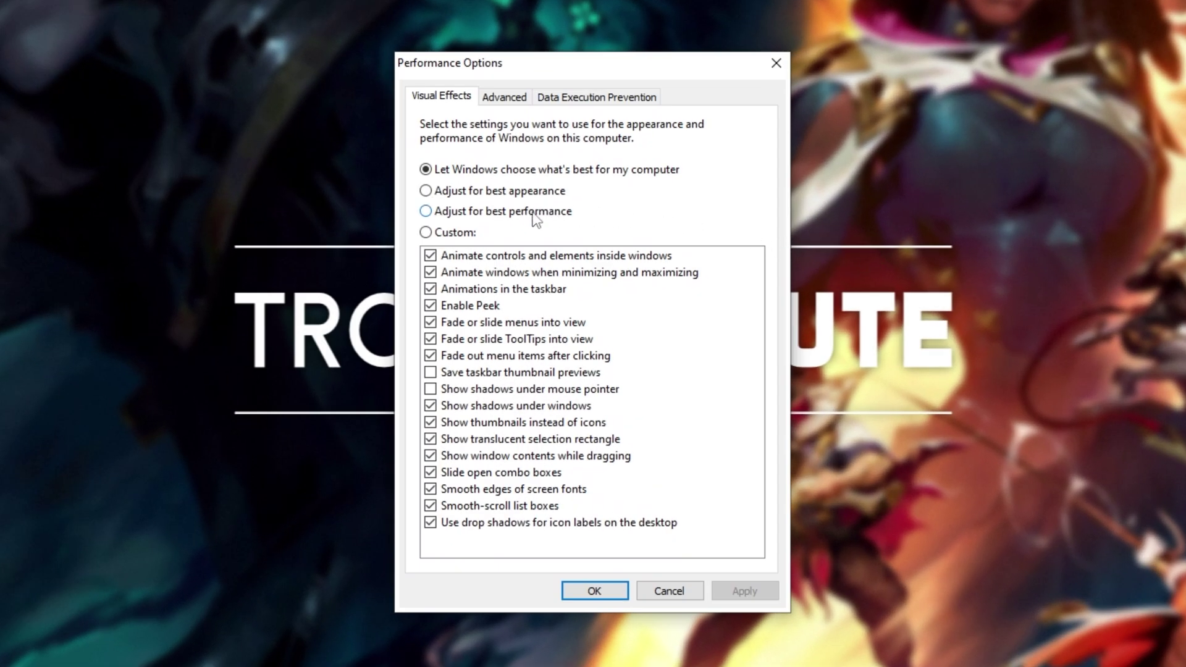
pyautogui.click(495, 214)
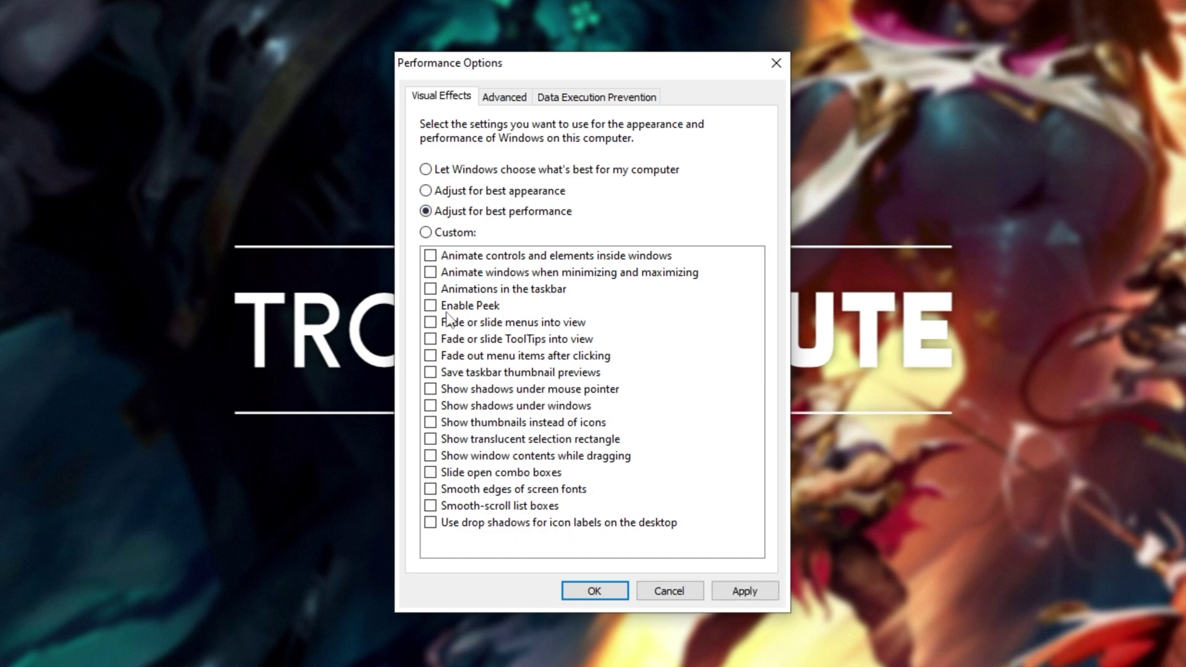
pyautogui.click(472, 234)
pyautogui.click(508, 491)
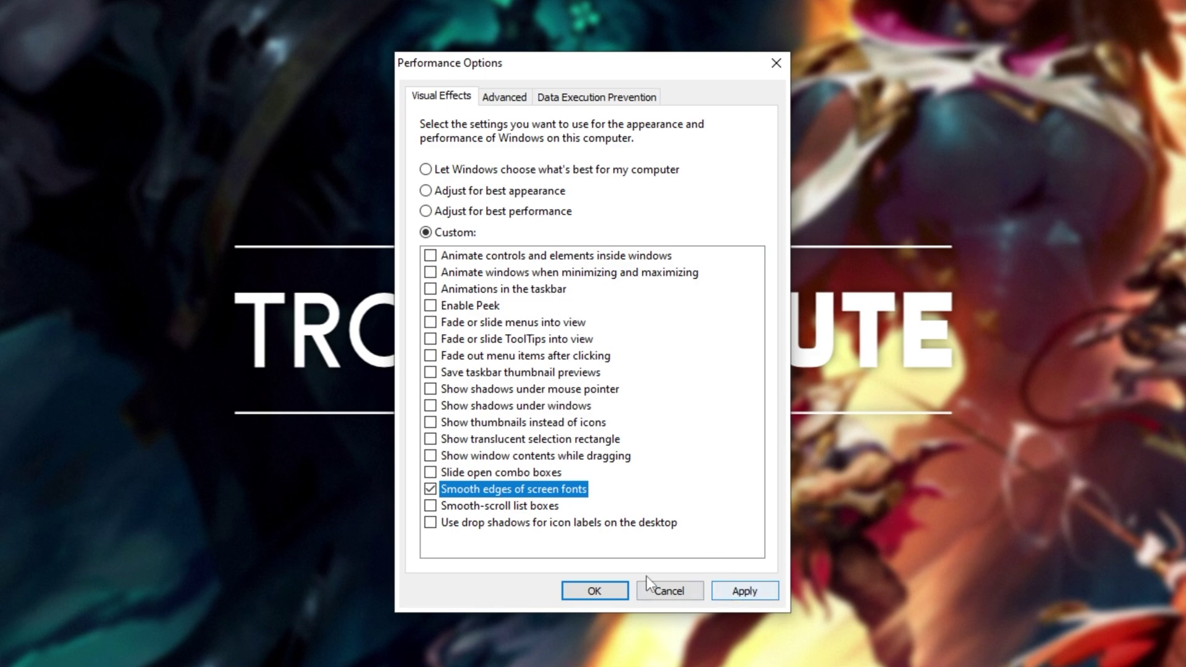
pyautogui.click(572, 169)
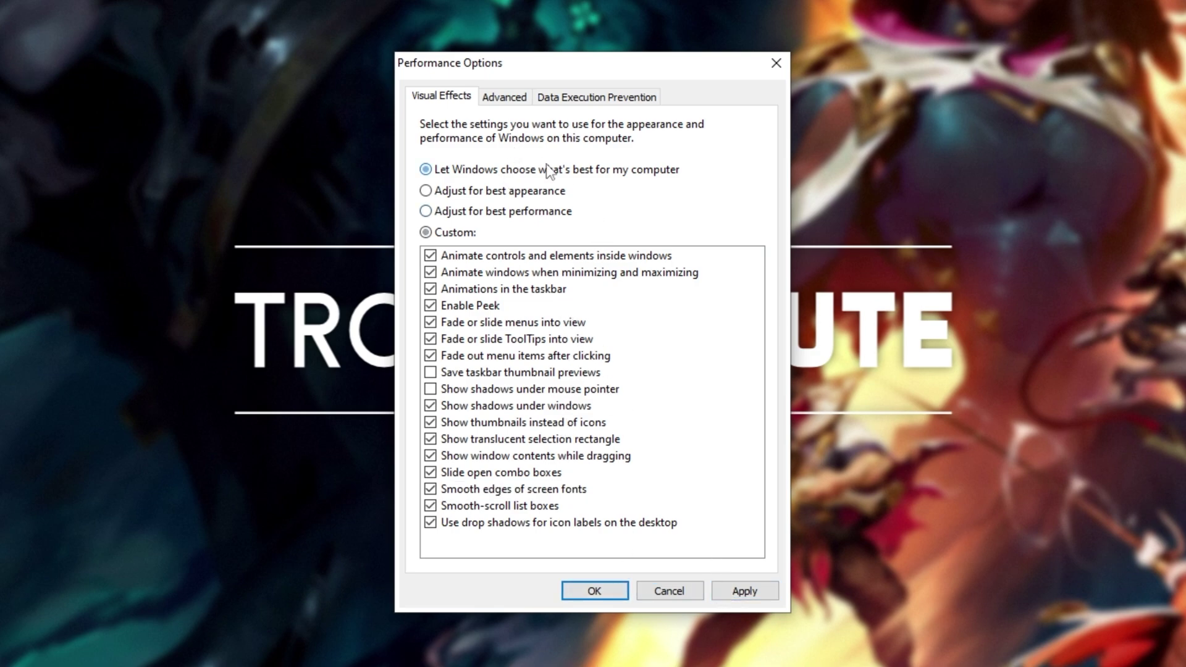
pyautogui.click(773, 63)
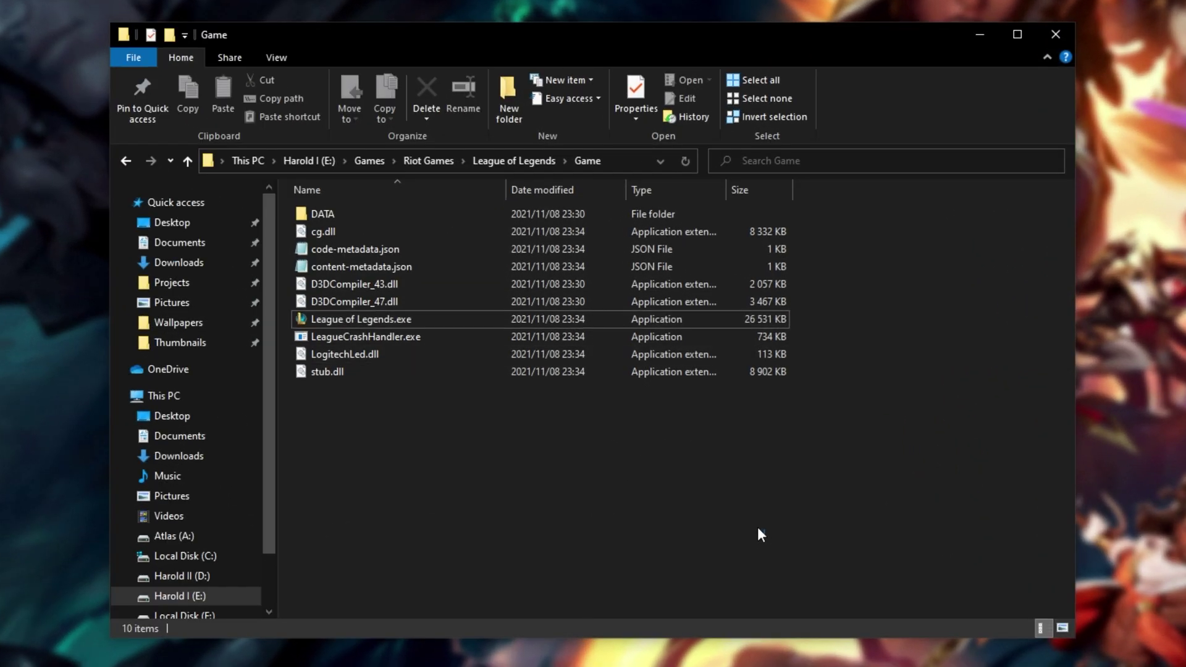
# - Go up to the League of Legends folder and open its Config folder
pyautogui.click(517, 167)
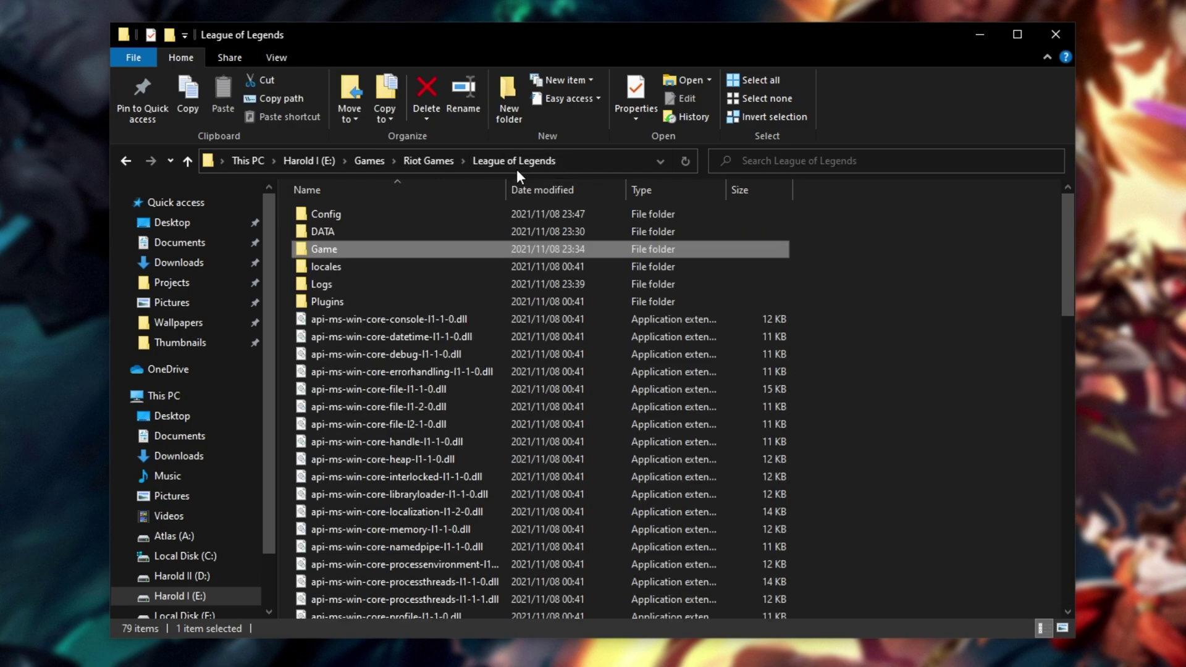
pyautogui.doubleClick(434, 213)
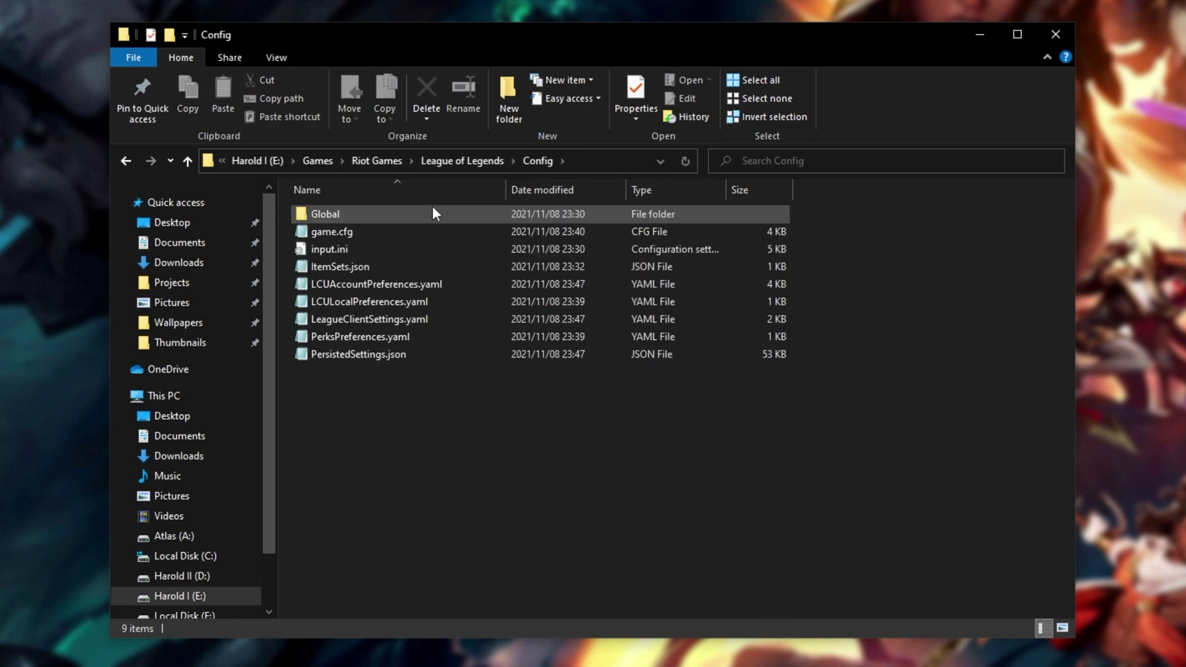
# - Open game.cfg in Notepad and position the Notepad window over the file list
pyautogui.click(411, 236)
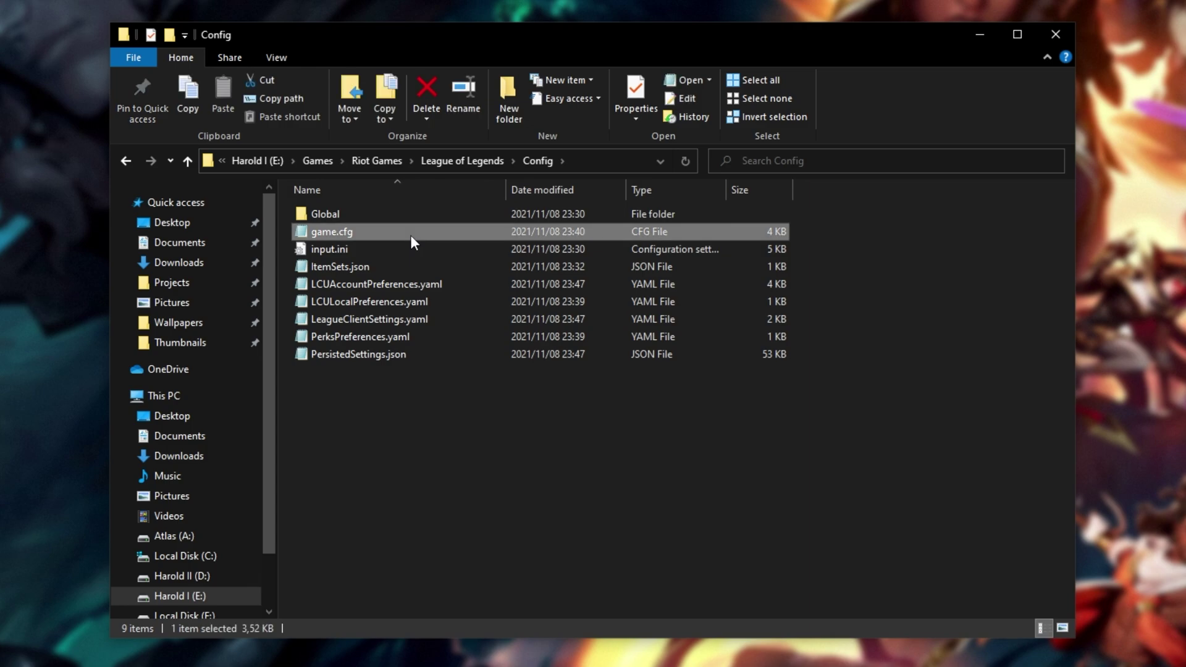
pyautogui.doubleClick(411, 236)
pyautogui.moveTo(877, 270); pyautogui.dragTo(394, 117)
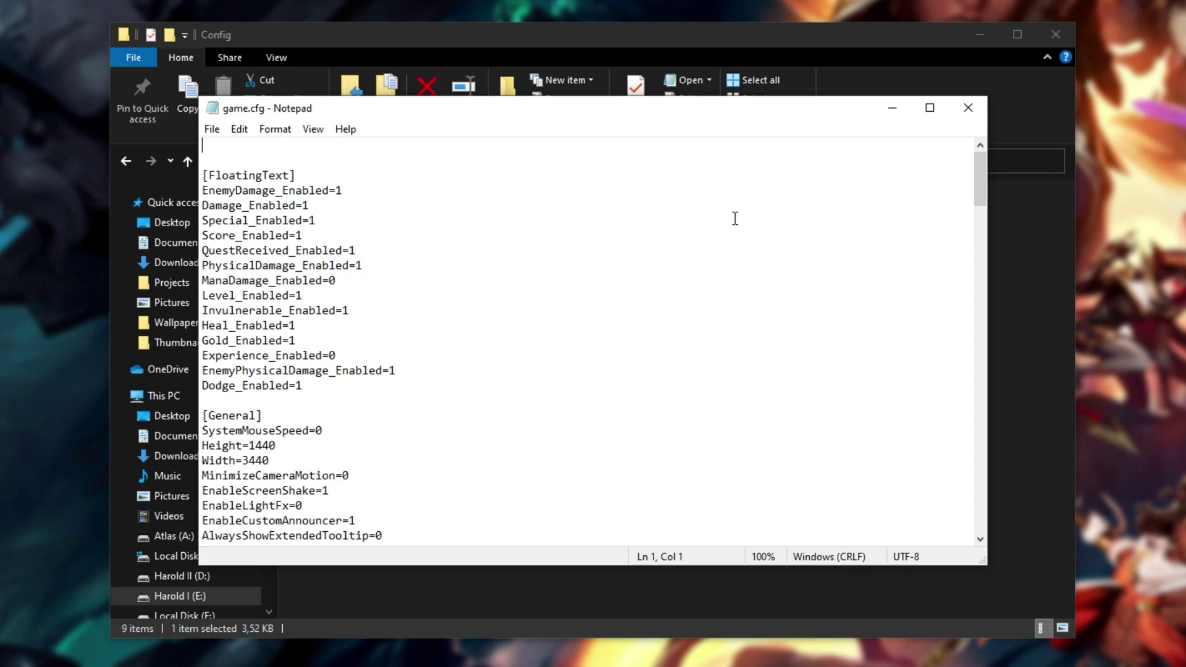
pyautogui.moveTo(981, 179); pyautogui.dragTo(981, 497)
# - Add blank lines at the end of game.cfg and paste the [Performance] settings block
pyautogui.click(537, 535)
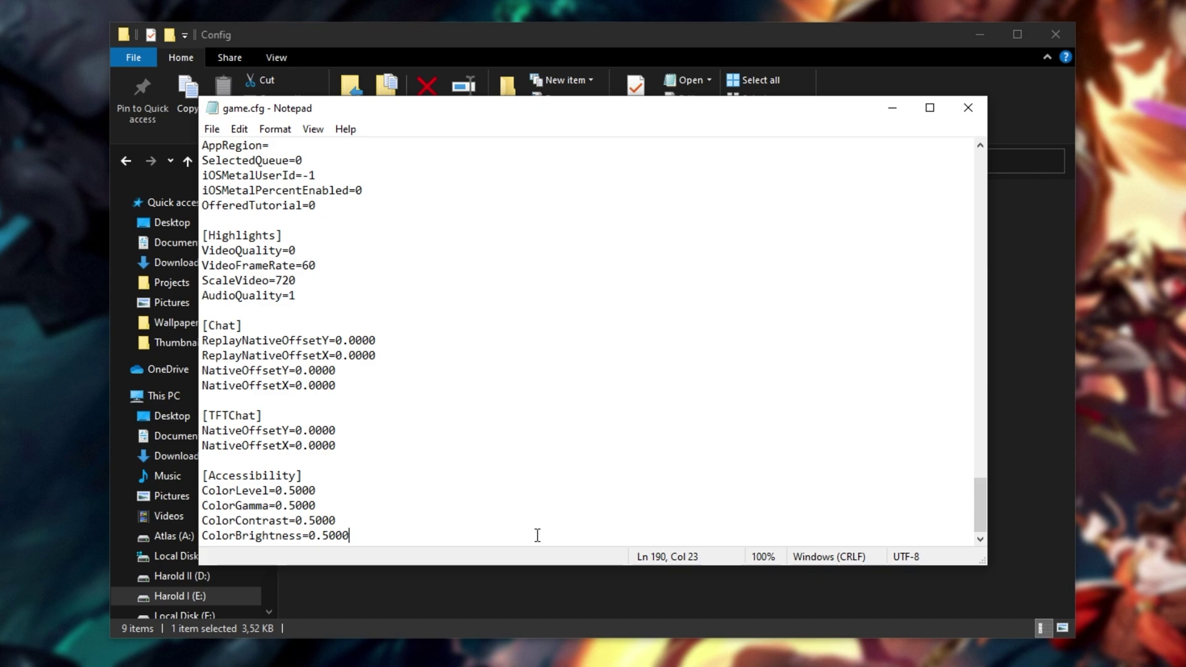
pyautogui.press('Return')
pyautogui.press('Return')
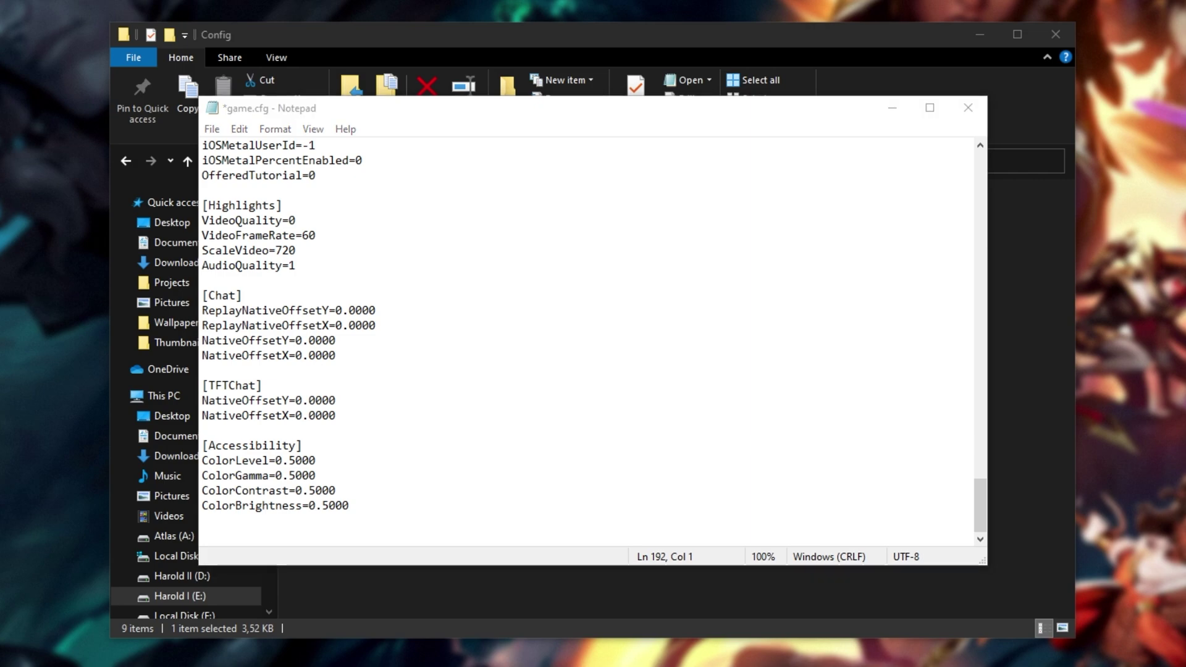
pyautogui.click(395, 535)
pyautogui.hotkey('ctrl', 'v')
# - Review the pasted [Performance] lines, highlighting GraphicsSlider, EnableGrassSwaying and EnableFXAA=0
pyautogui.scroll(5, 435, 496)
pyautogui.moveTo(327, 339); pyautogui.dragTo(204, 324)
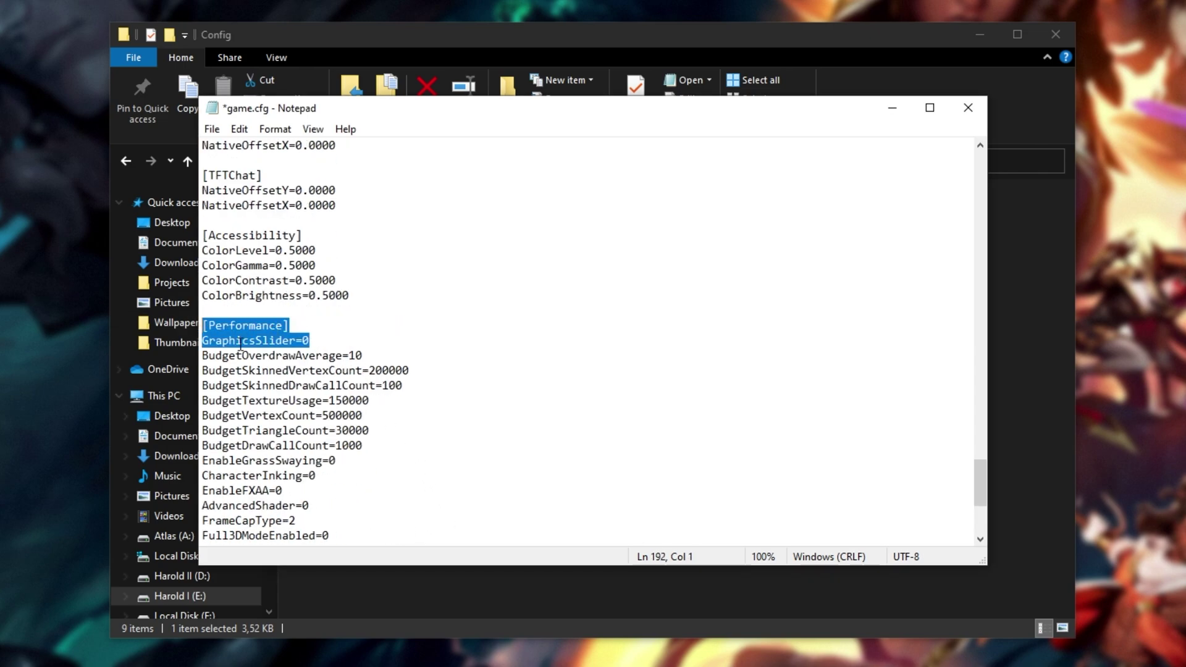
pyautogui.scroll(-5, 260, 352)
pyautogui.moveTo(258, 491); pyautogui.dragTo(200, 491)
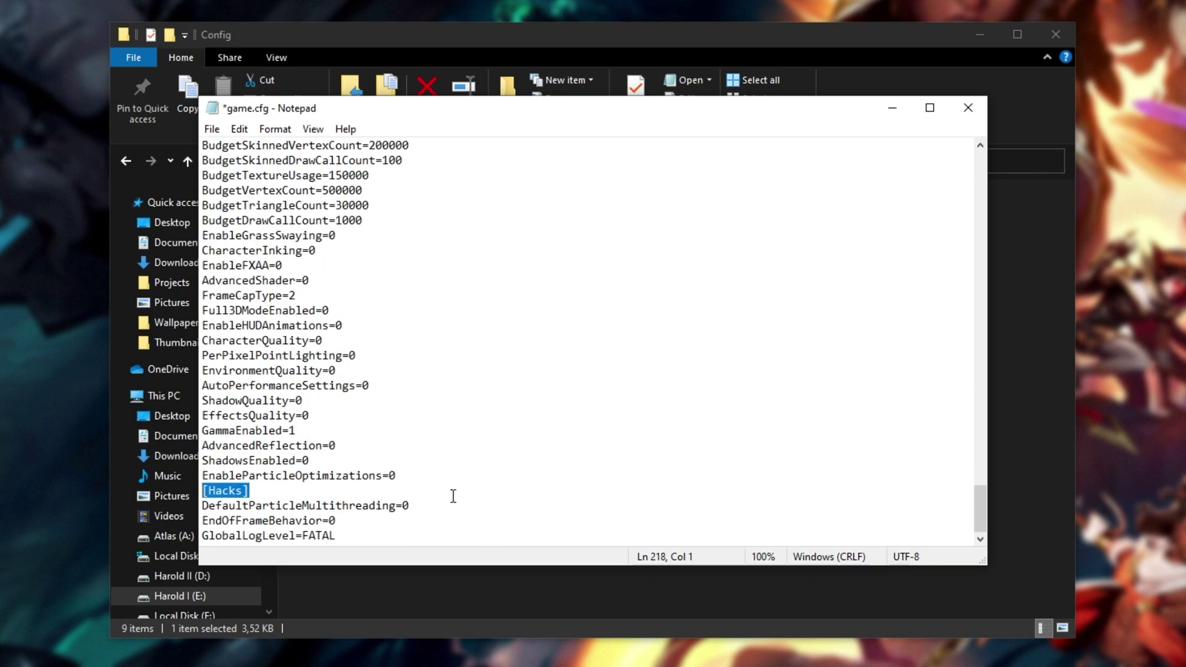
pyautogui.scroll(4, 449, 413)
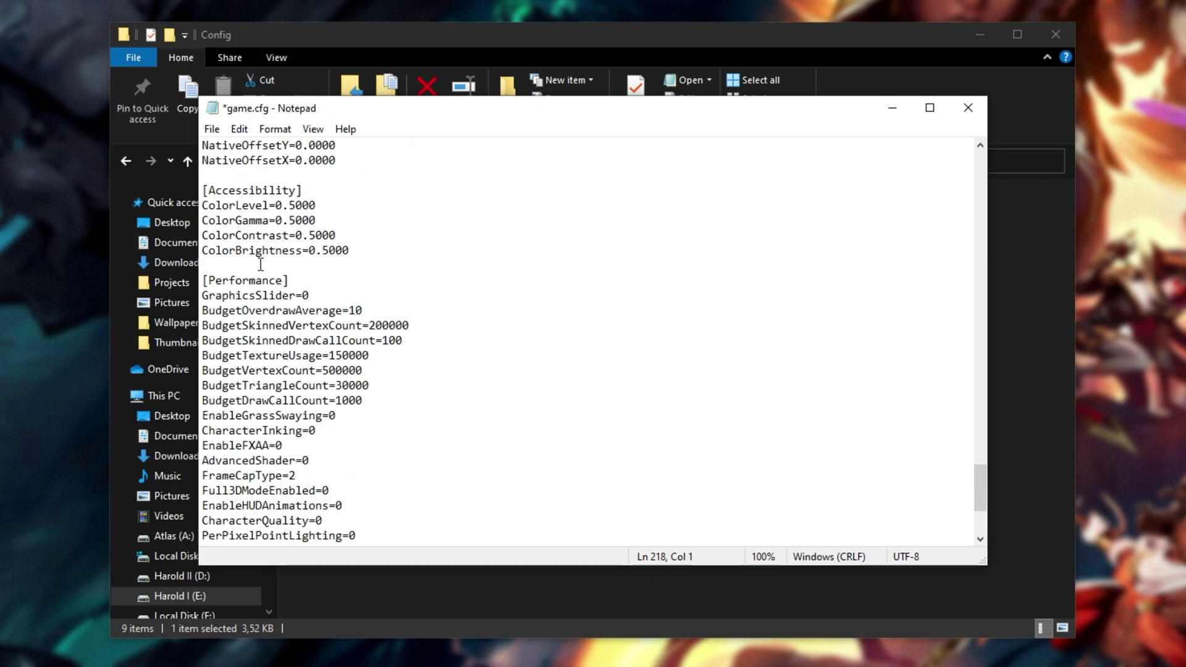
pyautogui.moveTo(259, 265); pyautogui.dragTo(596, 489)
pyautogui.click(634, 453)
pyautogui.click(371, 415)
pyautogui.moveTo(352, 411); pyautogui.dragTo(376, 401)
pyautogui.moveTo(328, 446); pyautogui.dragTo(342, 431)
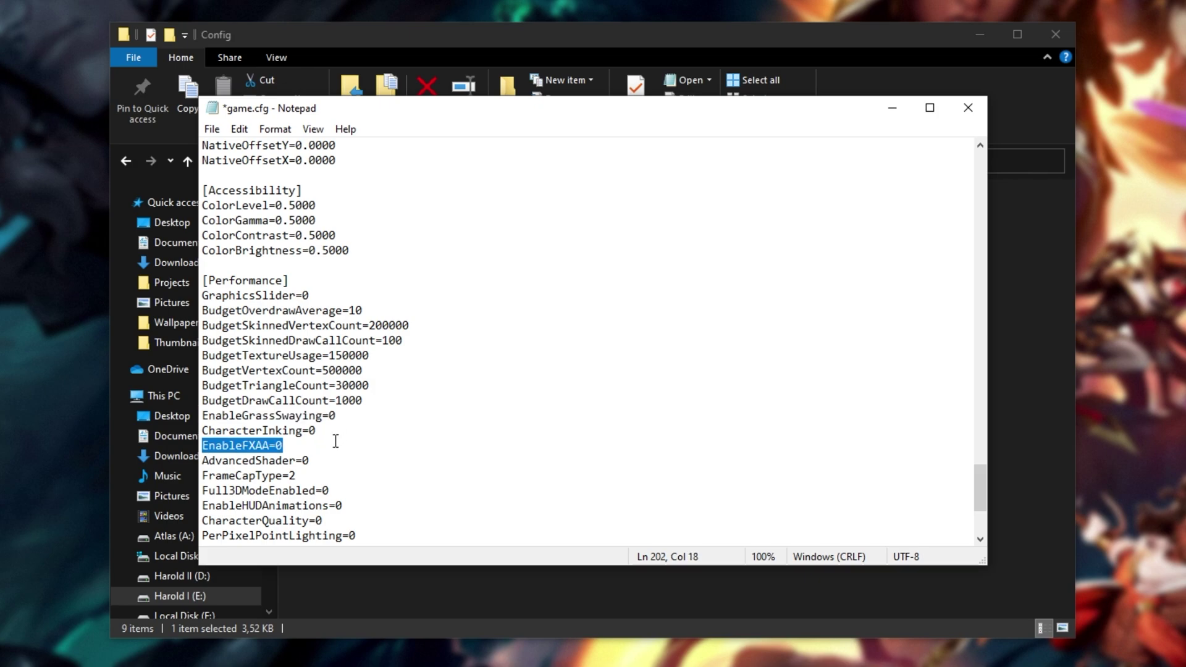
pyautogui.click(333, 443)
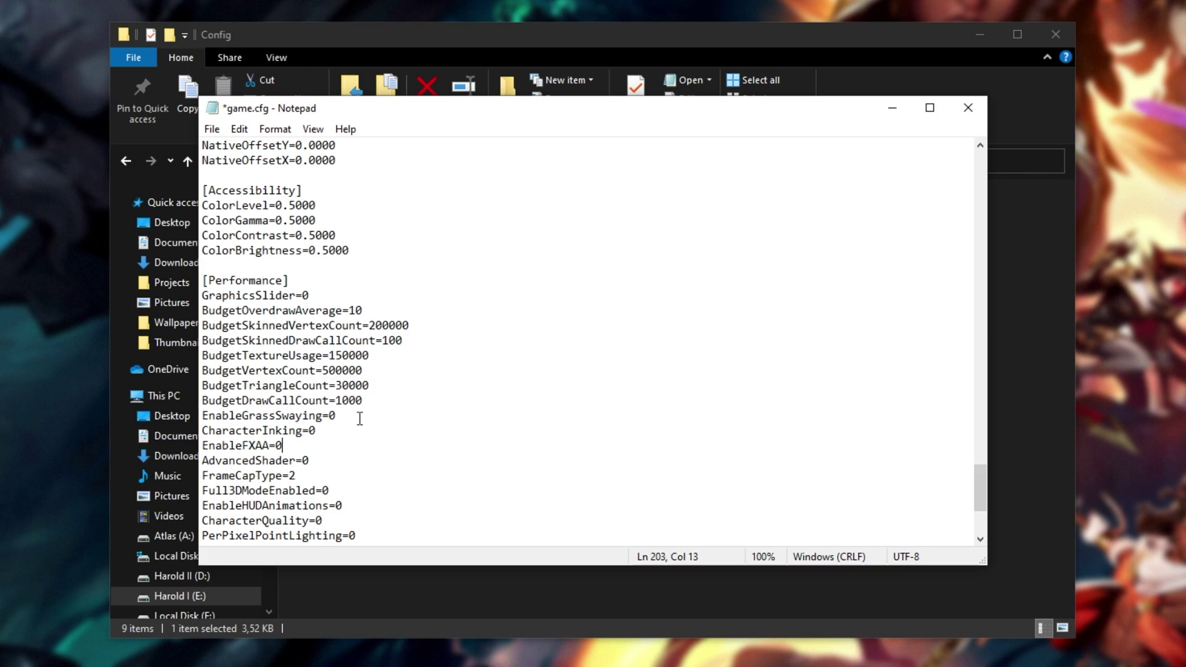
# - Locate the Width and Height resolution lines in the [General] section
pyautogui.scroll(-4, 541, 400)
pyautogui.scroll(20, 541, 401)
pyautogui.scroll(20, 539, 401)
pyautogui.scroll(-2, 480, 374)
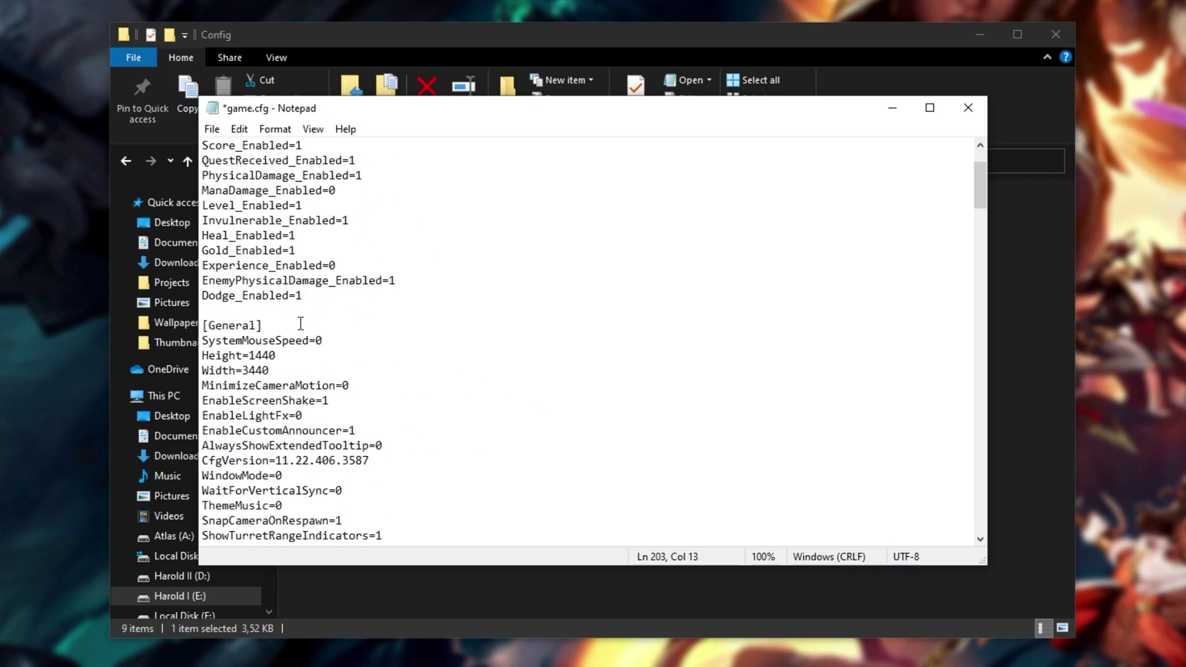
pyautogui.moveTo(264, 325); pyautogui.dragTo(204, 327)
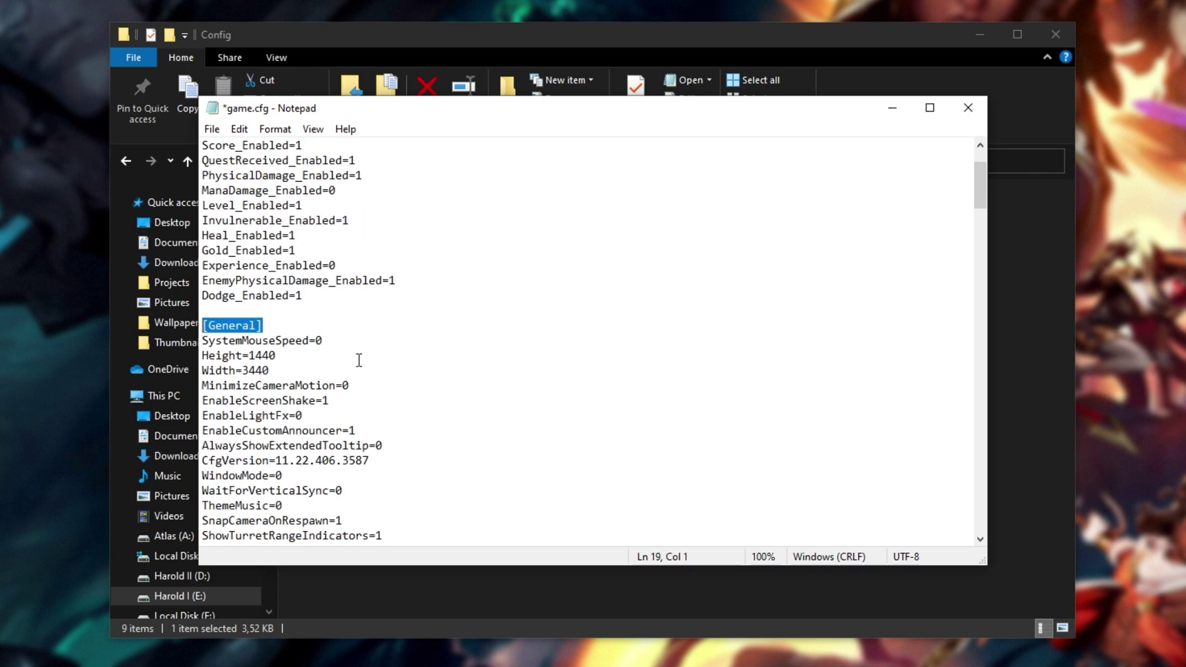
pyautogui.moveTo(277, 356); pyautogui.dragTo(202, 357)
pyautogui.moveTo(303, 371); pyautogui.dragTo(201, 361)
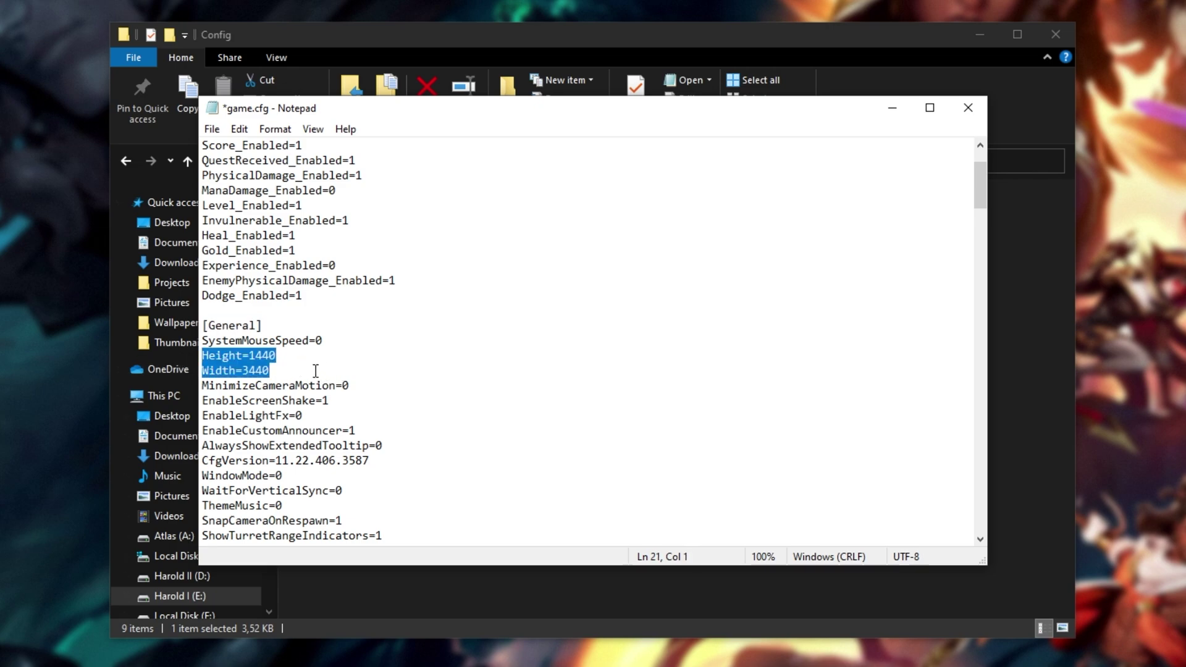
pyautogui.click(287, 371)
# - Replace the Width value 3440 with 2560
pyautogui.moveTo(281, 370); pyautogui.dragTo(246, 370)
pyautogui.click(281, 371)
pyautogui.write('2560')
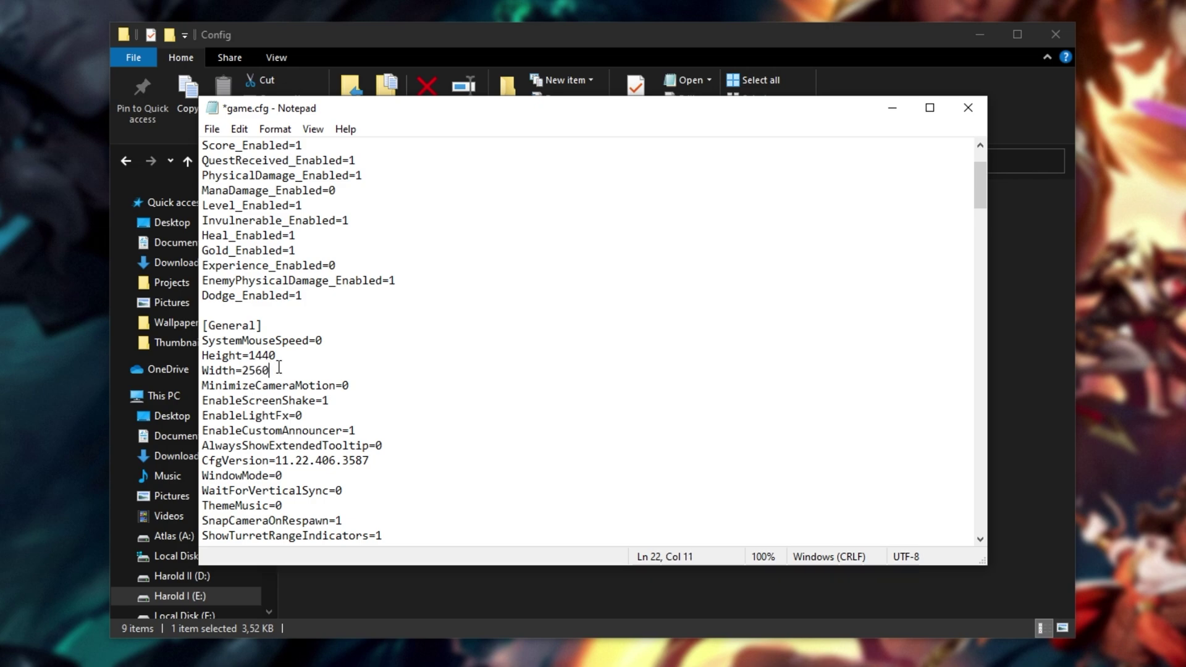
pyautogui.press('Left')
pyautogui.press('Left')
pyautogui.press('Left')
pyautogui.press('Left')
pyautogui.press('Left')
pyautogui.hotkey('shift', 'Left')
pyautogui.hotkey('shift', 'Left')
pyautogui.hotkey('shift', 'Left')
pyautogui.hotkey('shift', 'Left')
pyautogui.hotkey('shift', 'Left')
pyautogui.click(292, 368)
# - Save game.cfg, close Notepad and minimize File Explorer
pyautogui.hotkey('ctrl', 's')
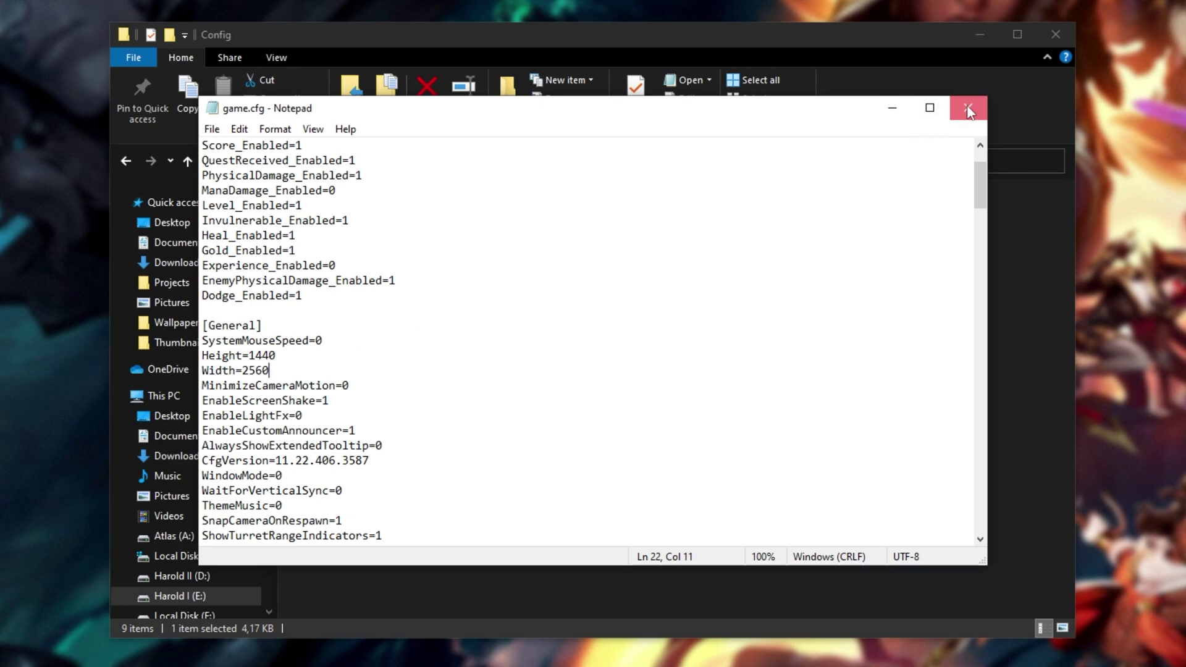
pyautogui.click(967, 110)
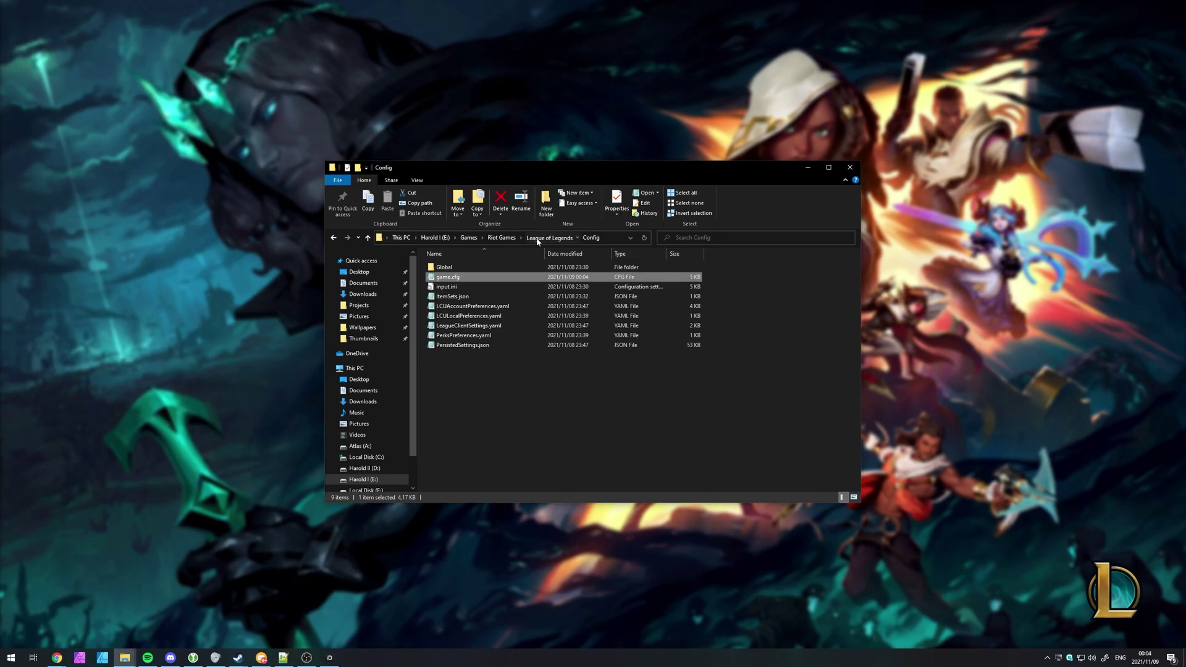
pyautogui.click(537, 239)
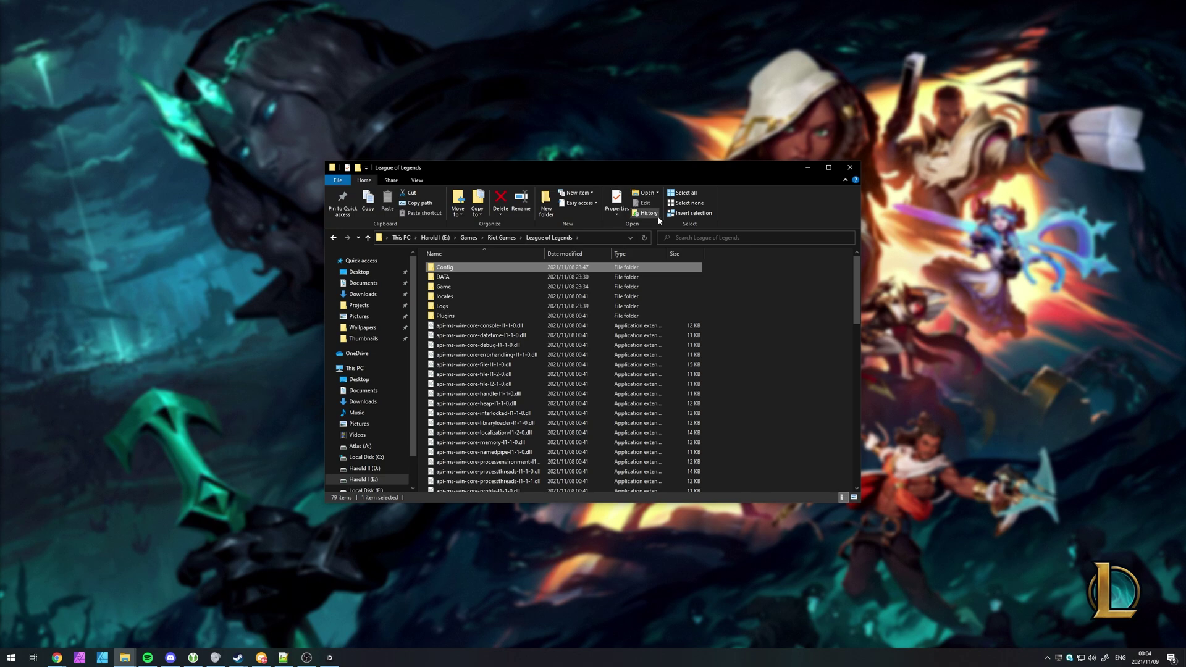
pyautogui.click(807, 168)
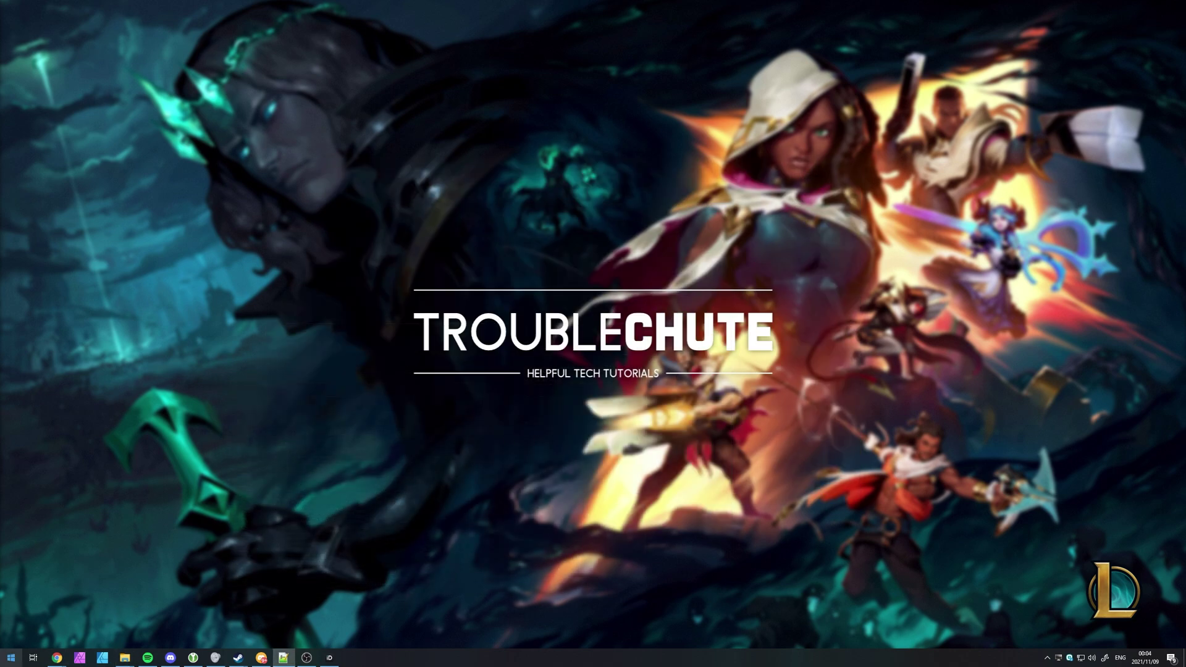
# - Launch League of Legends by searching 'league' in the Start menu
pyautogui.click(11, 657)
pyautogui.write('league')
pyautogui.press('Return')
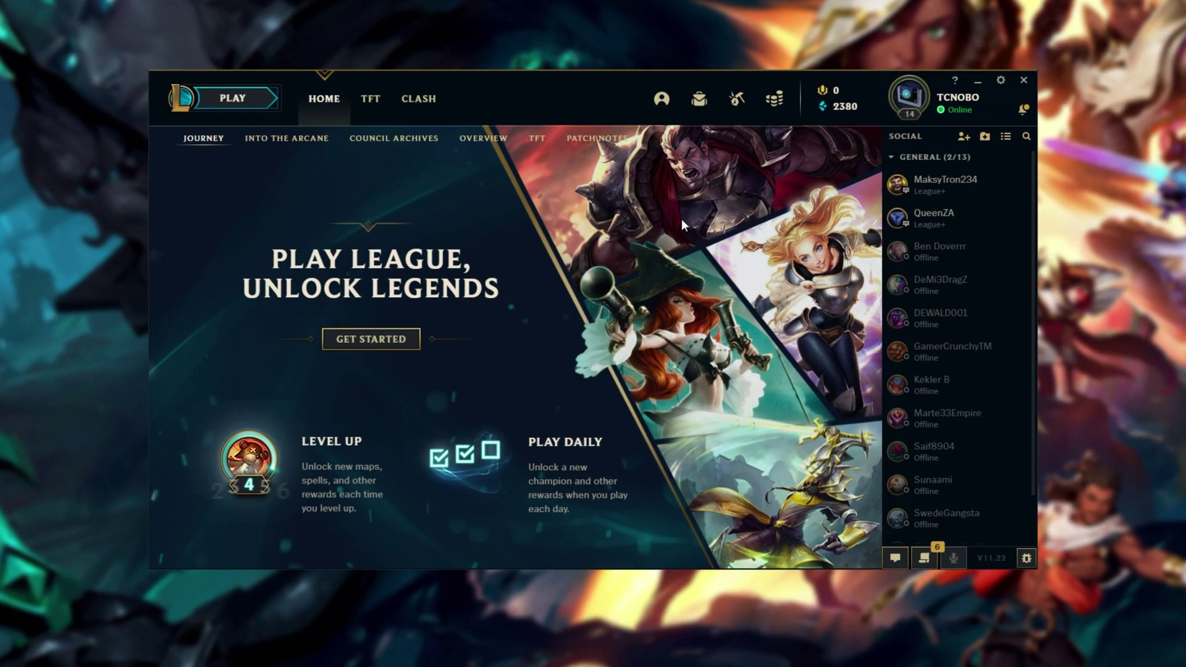
# - In the client settings, set Close client during game to Always
pyautogui.click(1001, 82)
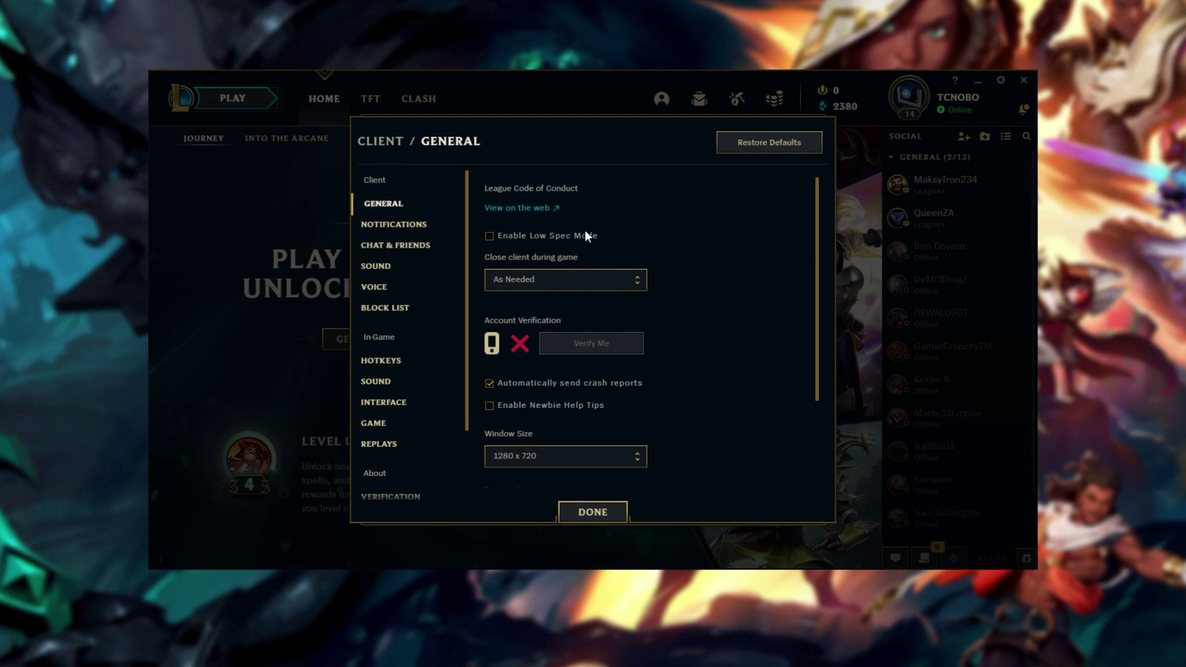
pyautogui.moveTo(513, 243)
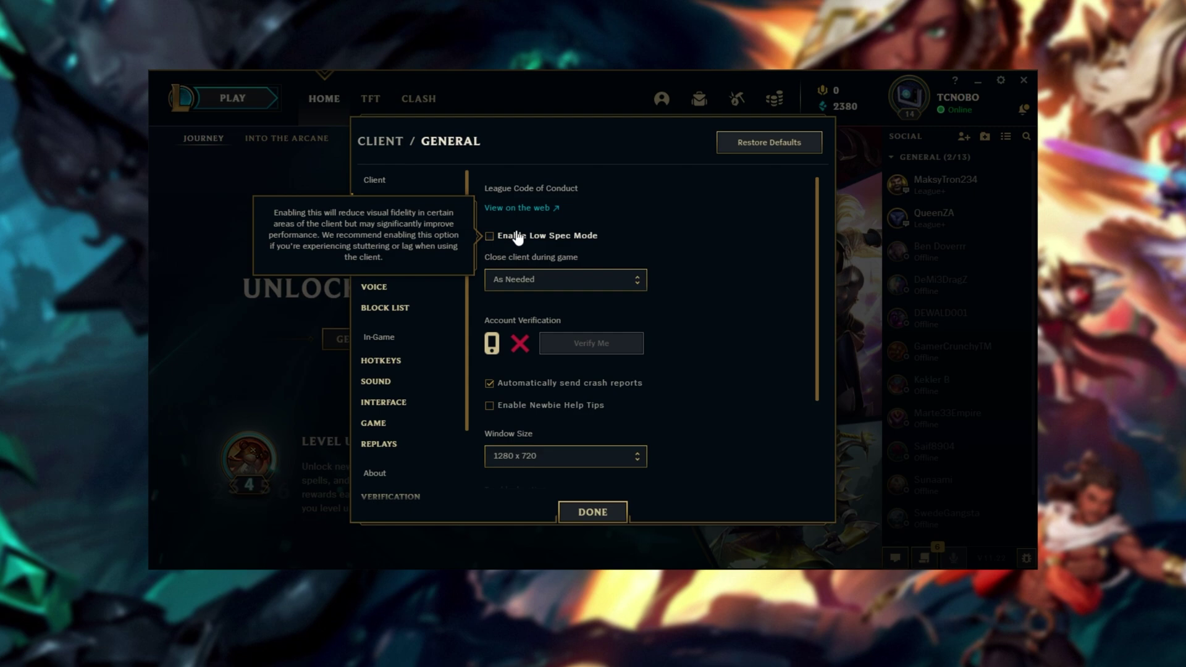
pyautogui.click(595, 284)
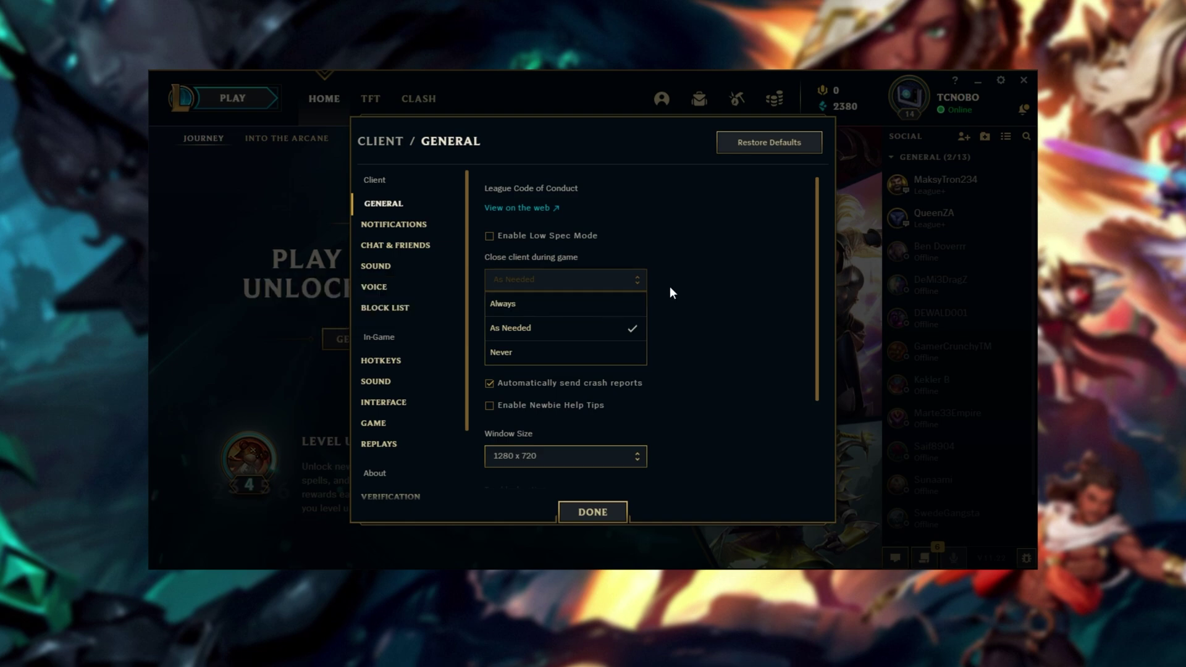
pyautogui.click(489, 235)
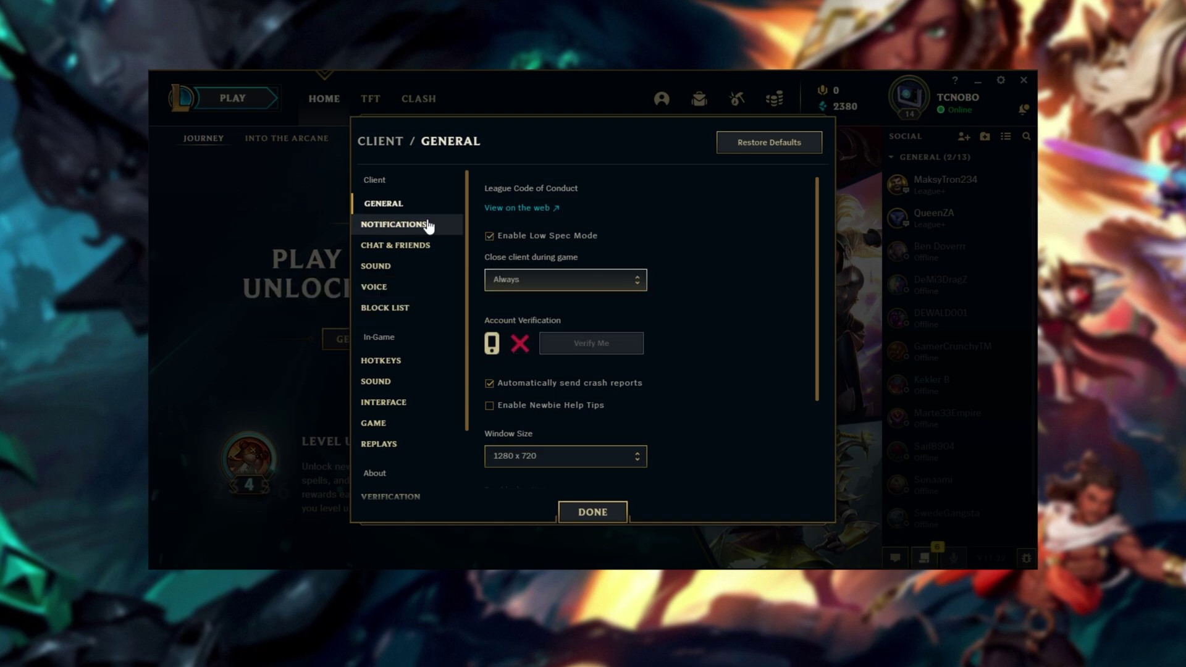
# - Review the Notifications and Interface settings, then close settings with DONE
pyautogui.click(429, 225)
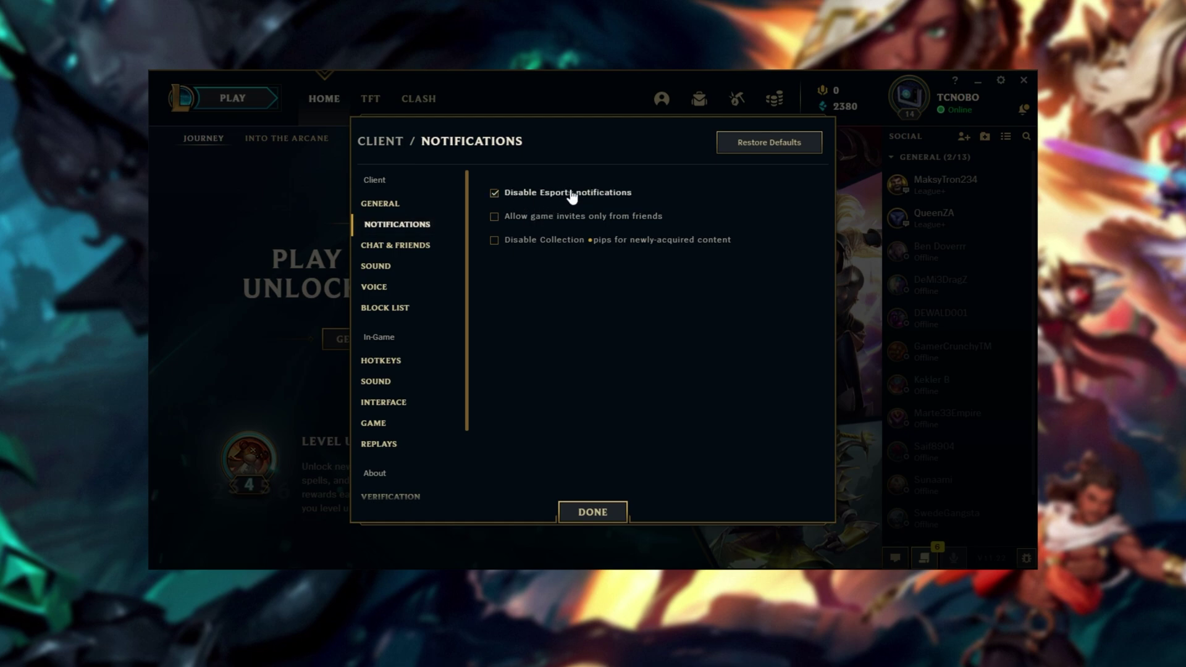
pyautogui.click(408, 402)
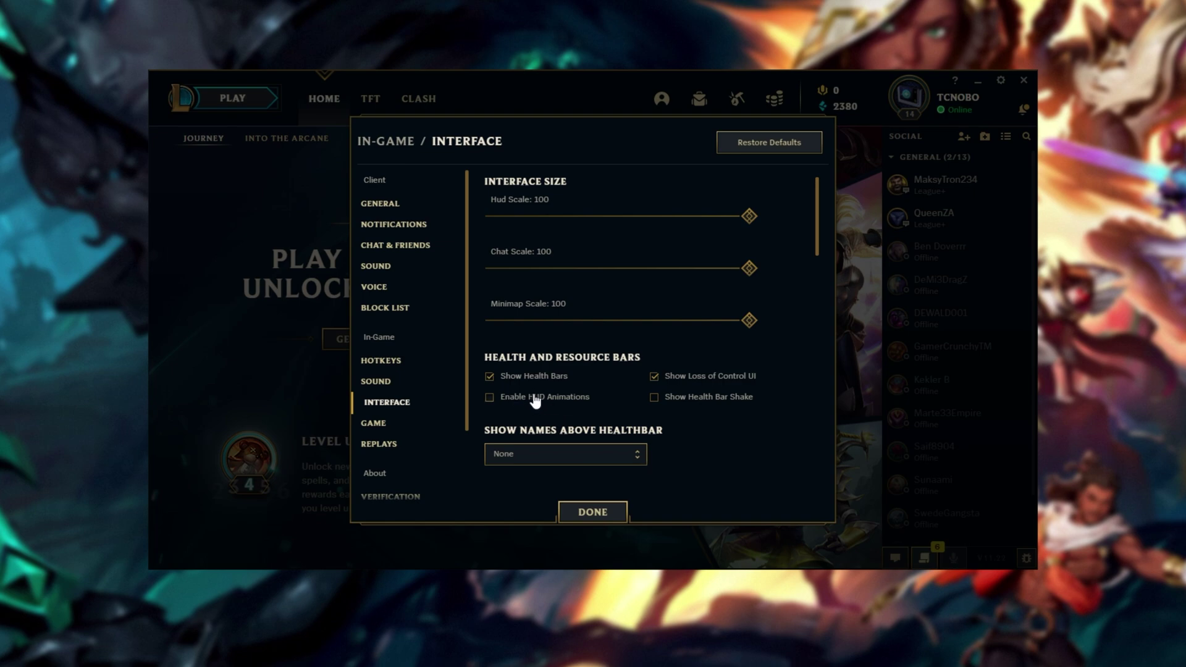
pyautogui.click(581, 514)
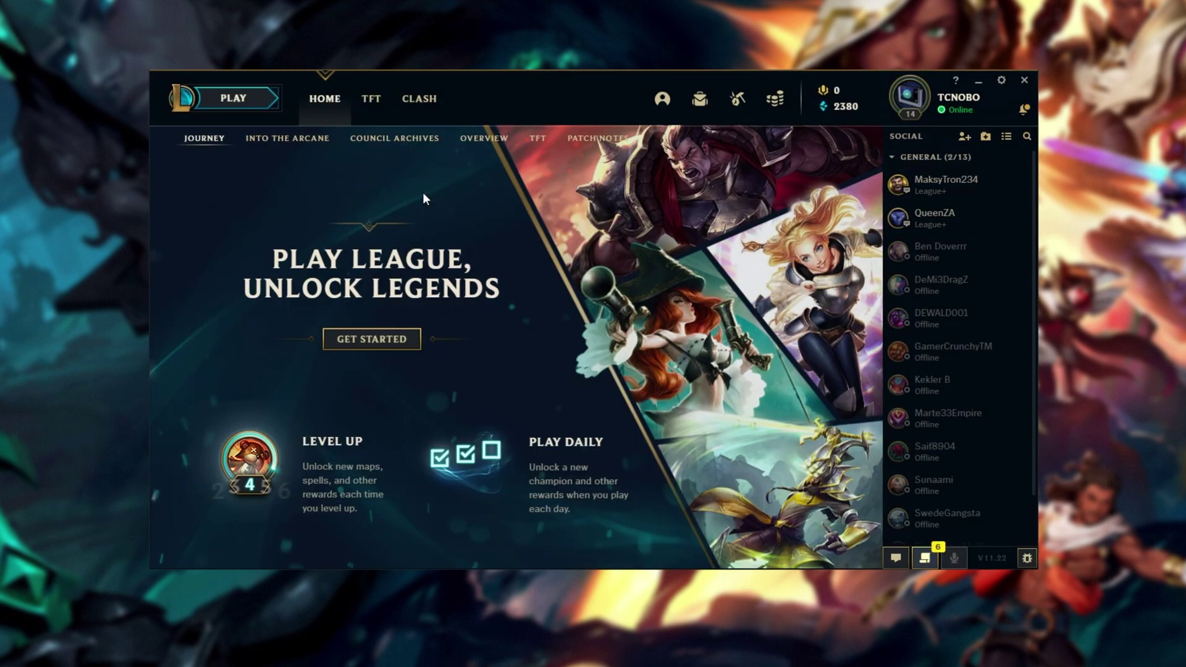
# - Create a custom game lobby protected by a lobby password
pyautogui.click(255, 110)
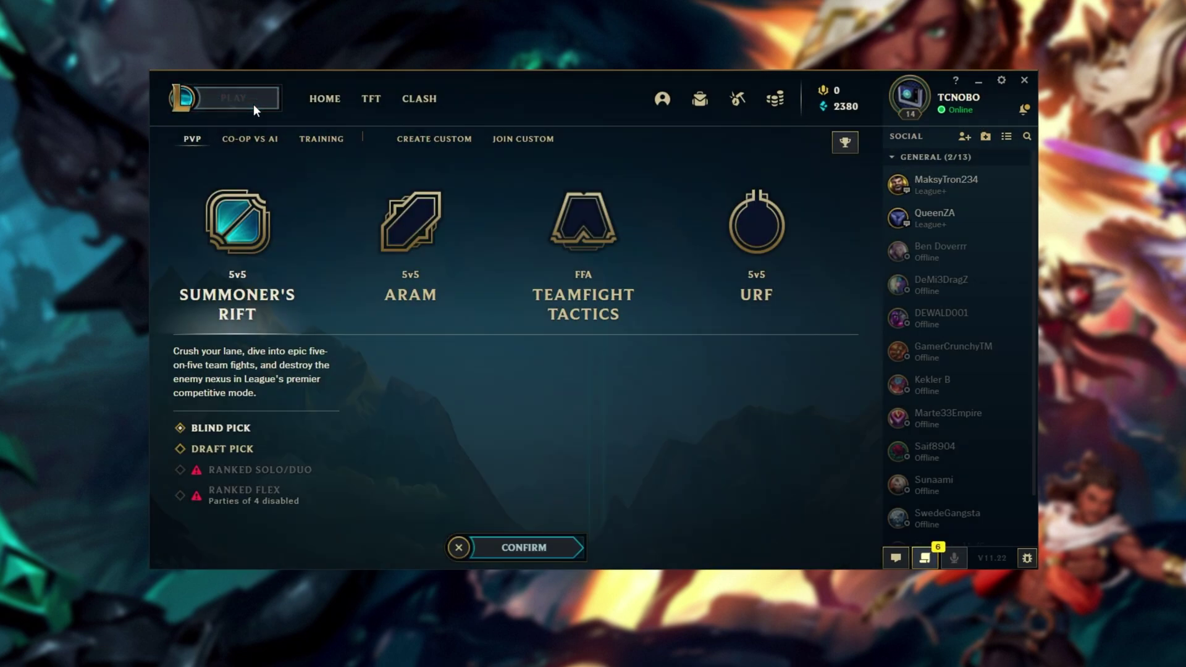
pyautogui.click(407, 141)
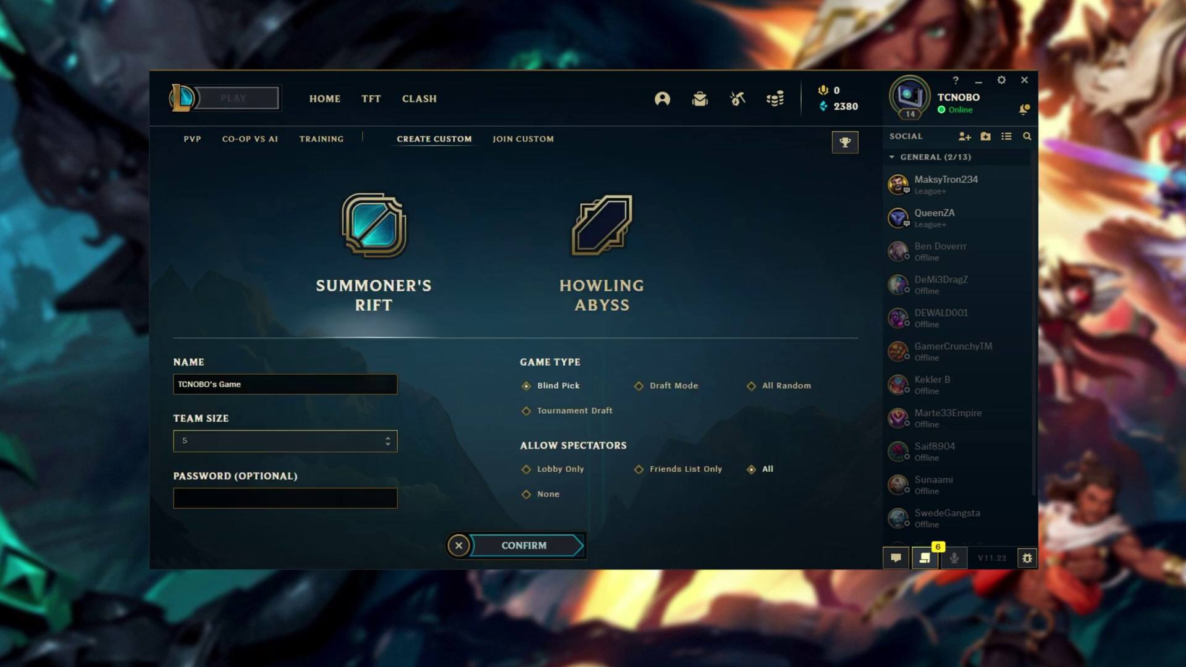
pyautogui.click(339, 501)
pyautogui.write('1234')
pyautogui.click(516, 547)
# - Fill every empty slot on both teams with bots, start the game and lock in Jinx
pyautogui.click(469, 281)
pyautogui.click(472, 312)
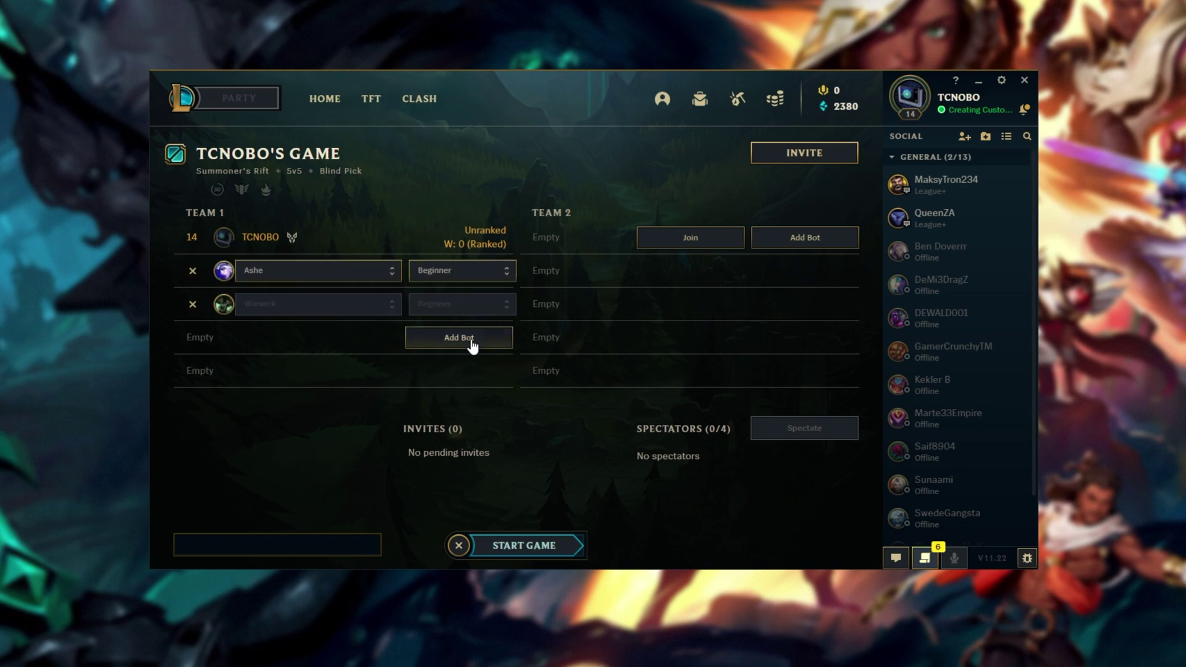
pyautogui.click(471, 341)
pyautogui.click(466, 372)
pyautogui.click(805, 237)
pyautogui.click(805, 270)
pyautogui.click(805, 304)
pyautogui.click(808, 340)
pyautogui.click(803, 372)
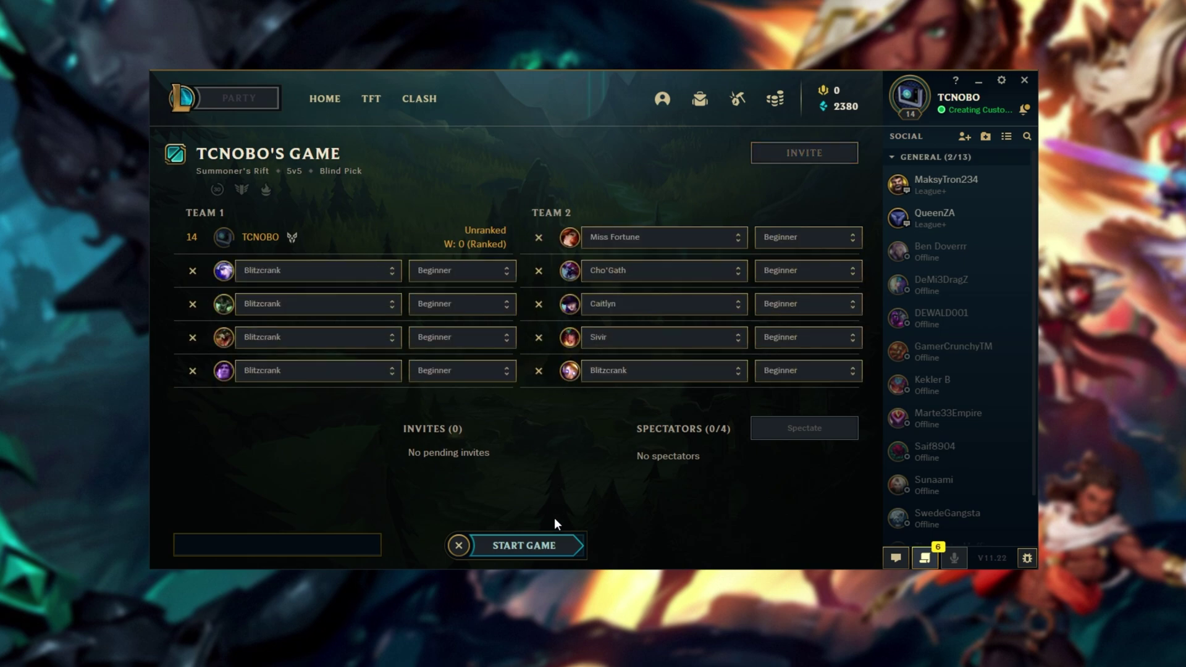
pyautogui.click(539, 547)
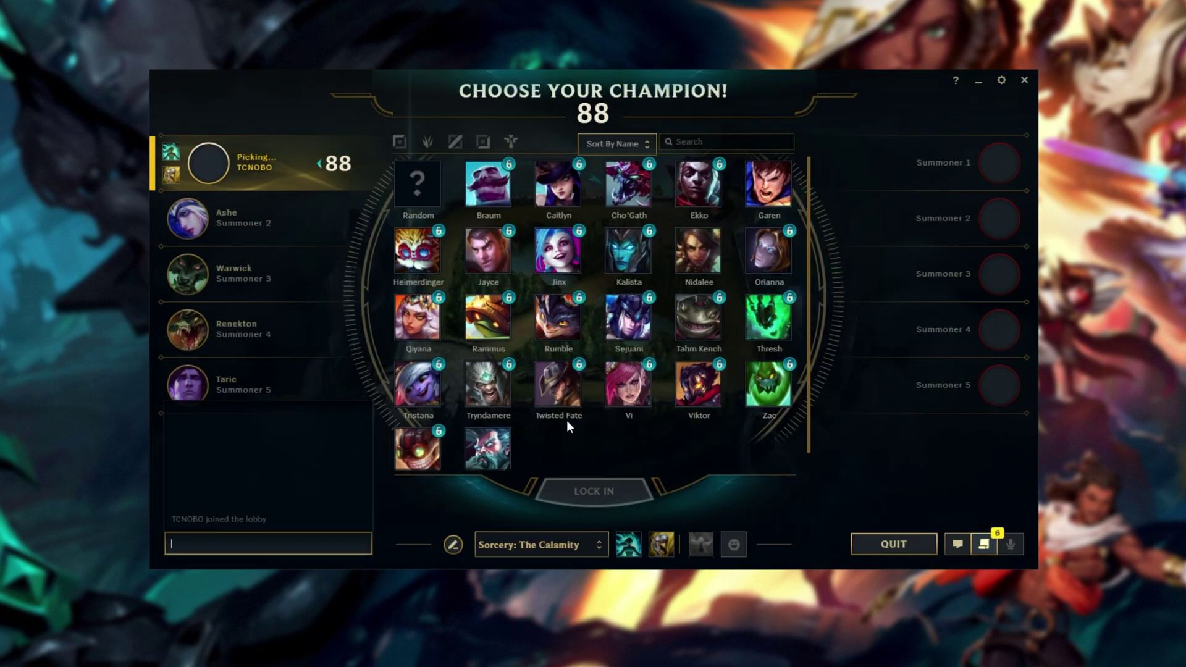
pyautogui.click(635, 495)
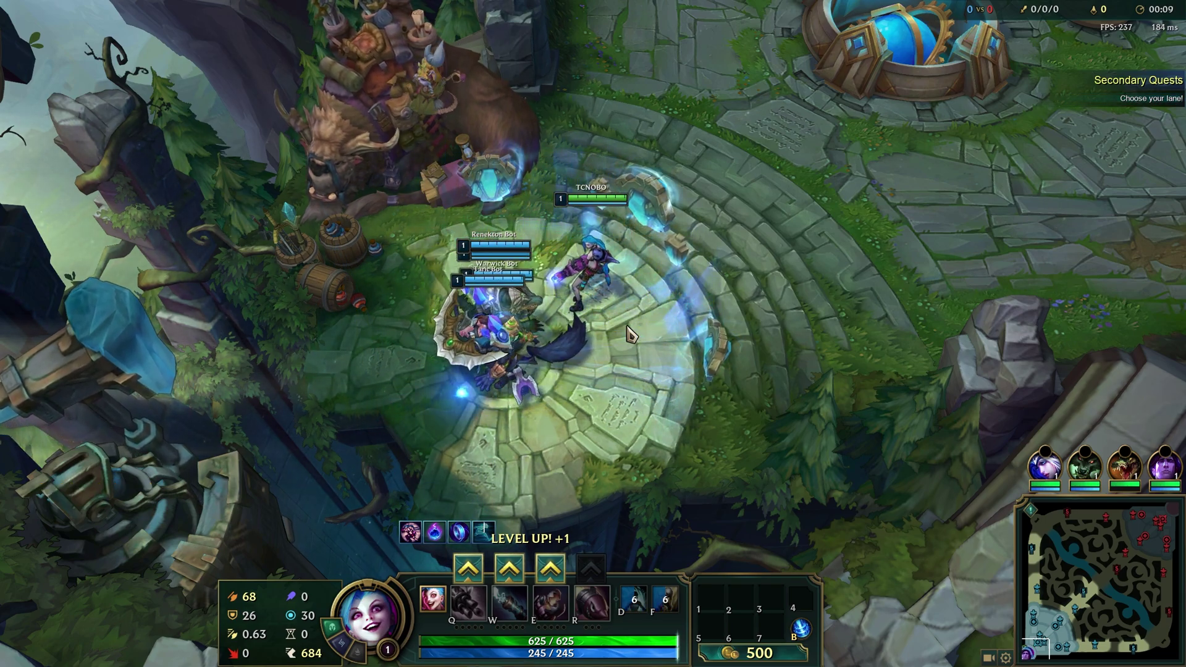
# - Turn off screen shake in the Video options, keeping window mode at Full Screen
pyautogui.press('Escape')
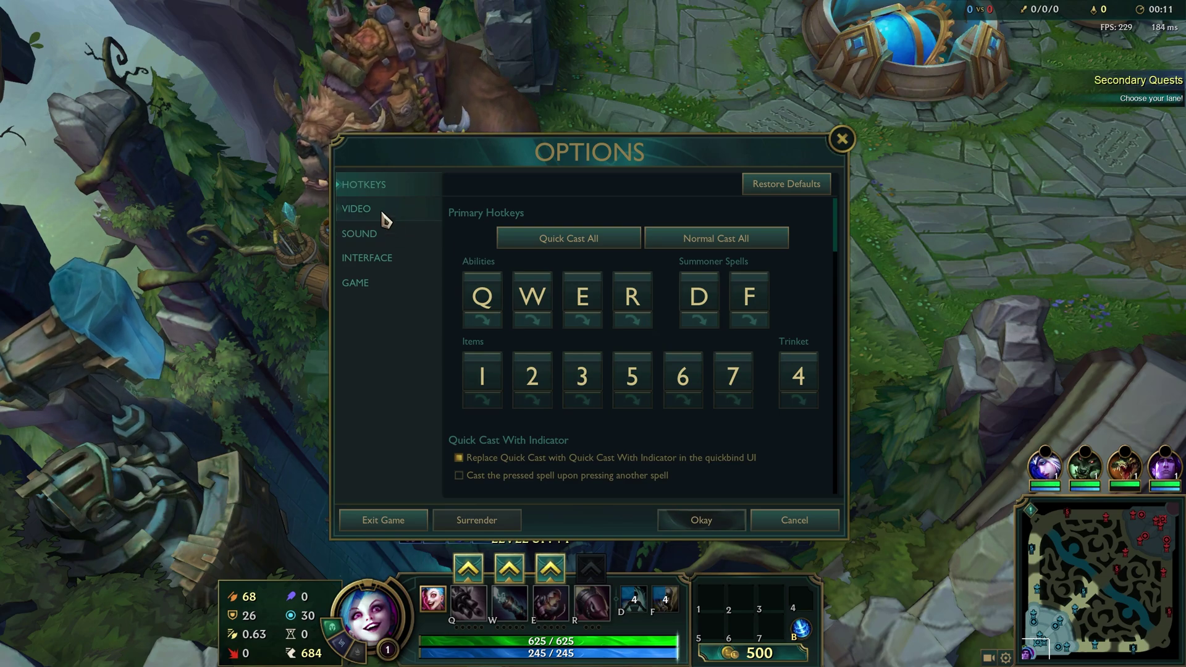
pyautogui.click(383, 214)
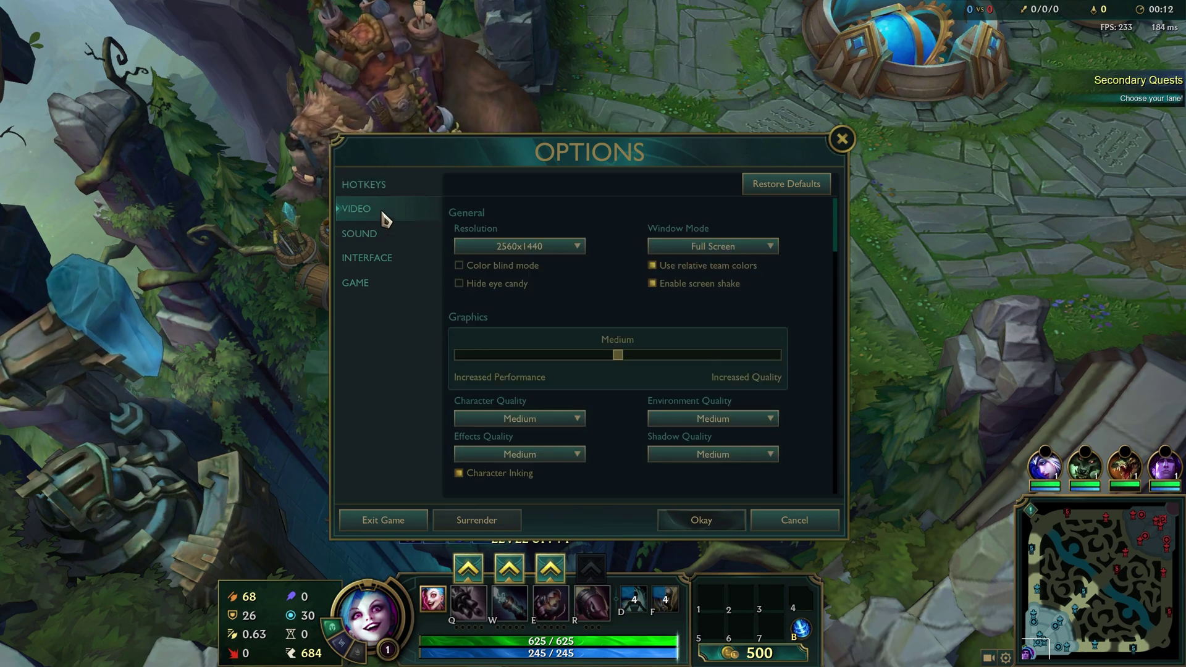
pyautogui.click(692, 285)
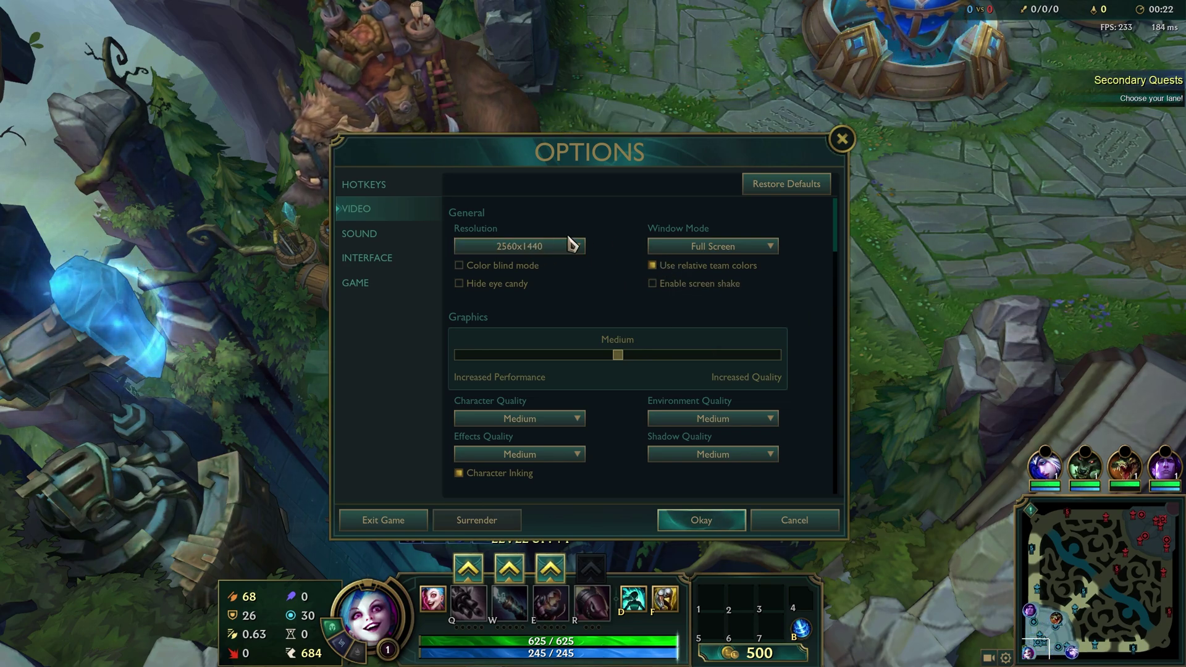
pyautogui.click(748, 248)
pyautogui.click(749, 248)
pyautogui.moveTo(712, 273)
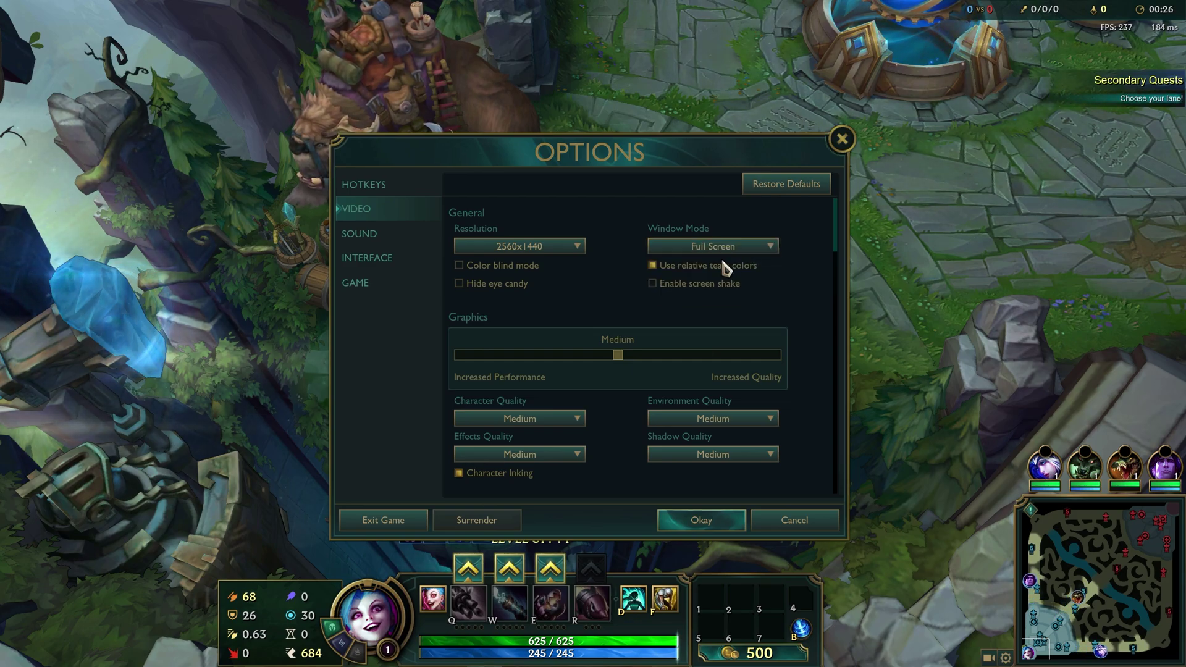
pyautogui.scroll(-3, 640, 330)
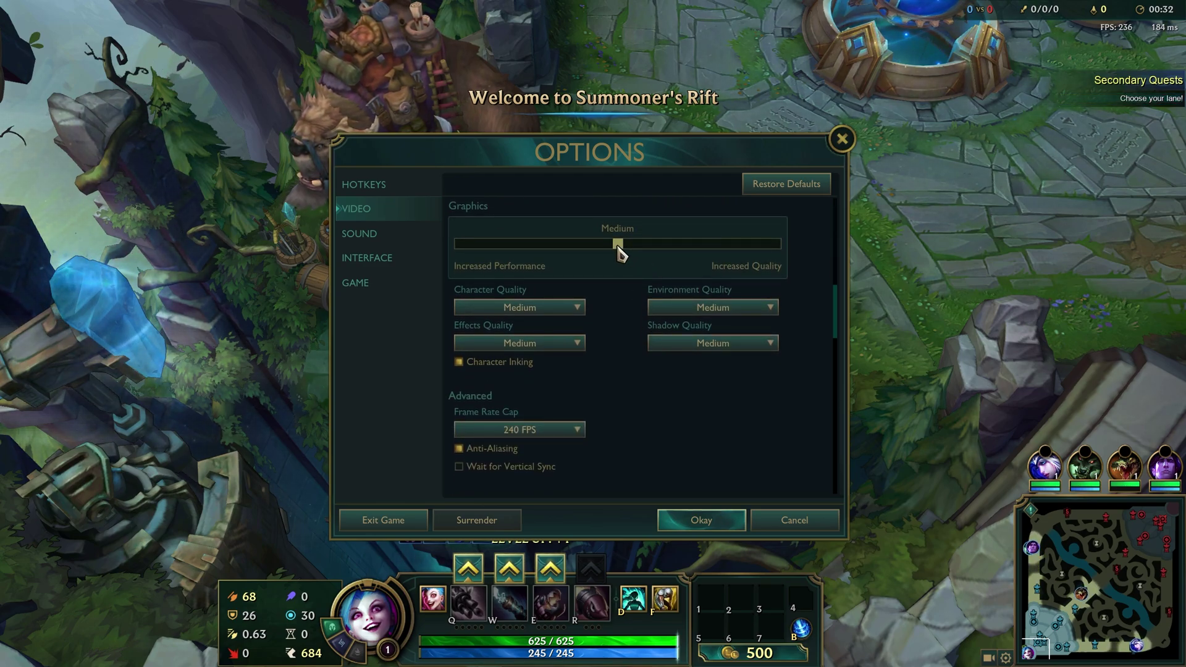
# - Set the graphics preset slider to Low with Environment Quality at Medium
pyautogui.moveTo(612, 249); pyautogui.dragTo(430, 256)
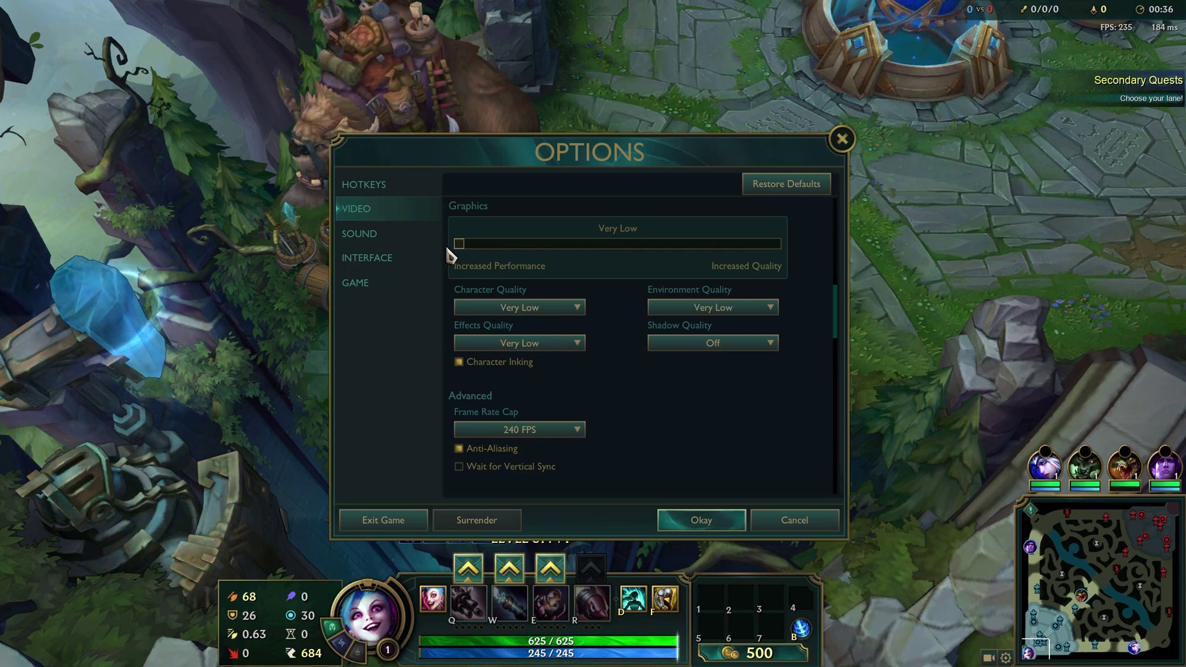
pyautogui.click(696, 309)
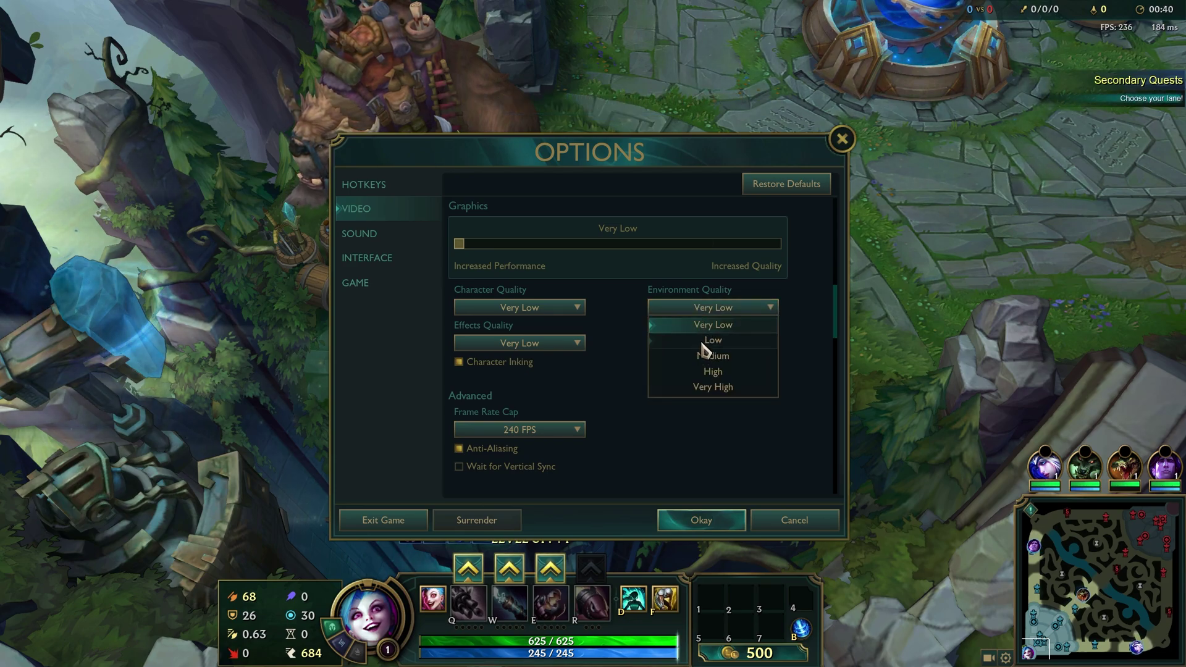
pyautogui.click(704, 340)
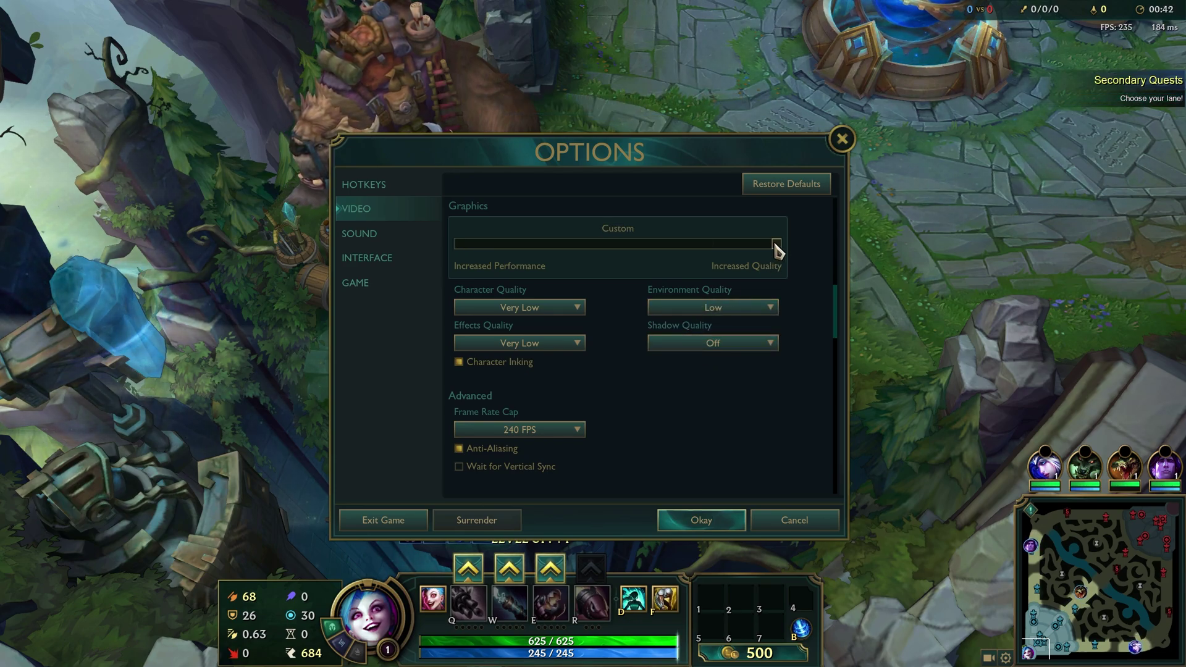
pyautogui.moveTo(773, 245); pyautogui.dragTo(502, 250)
pyautogui.click(717, 307)
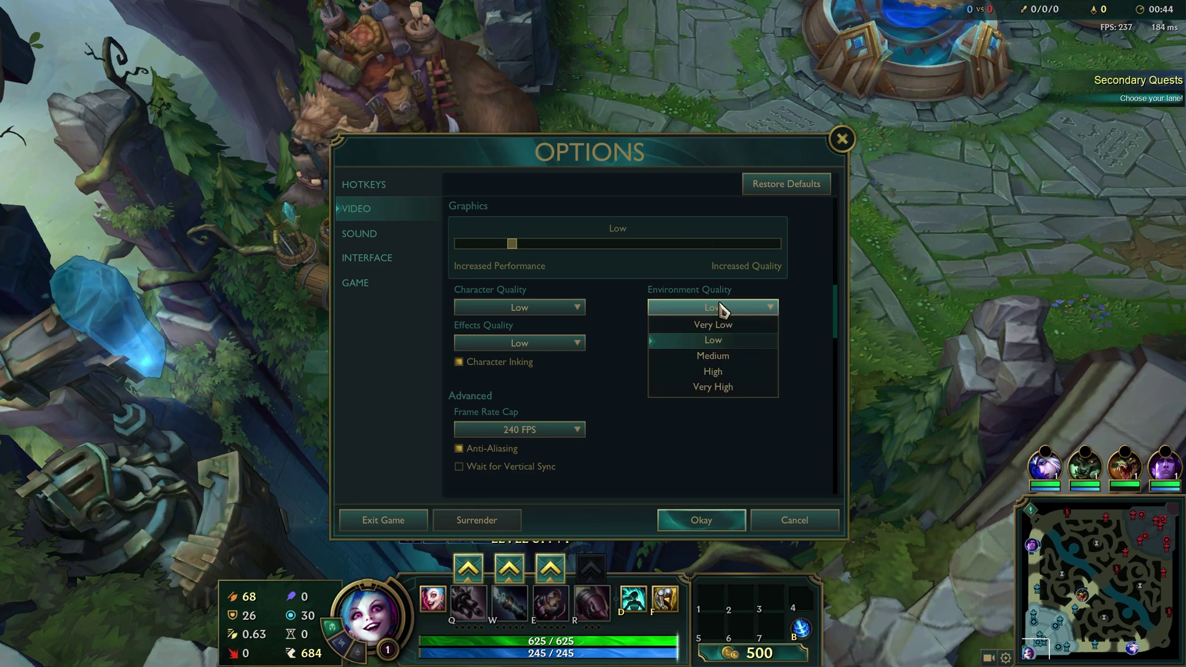
pyautogui.click(735, 357)
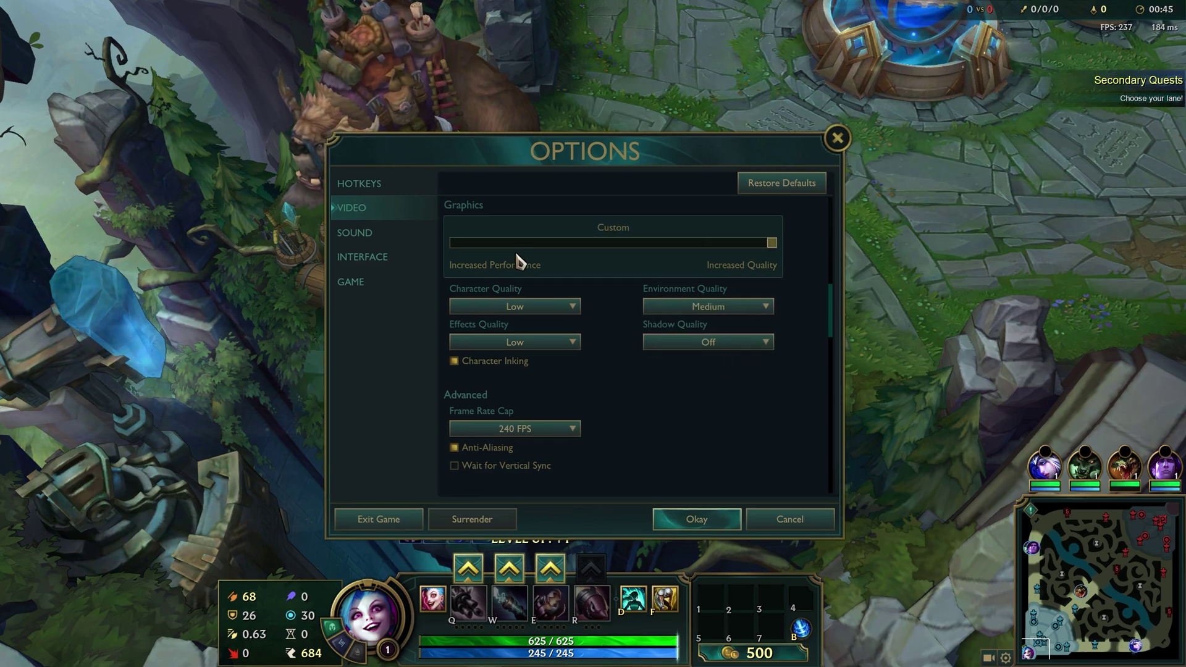
pyautogui.moveTo(750, 246); pyautogui.dragTo(428, 244)
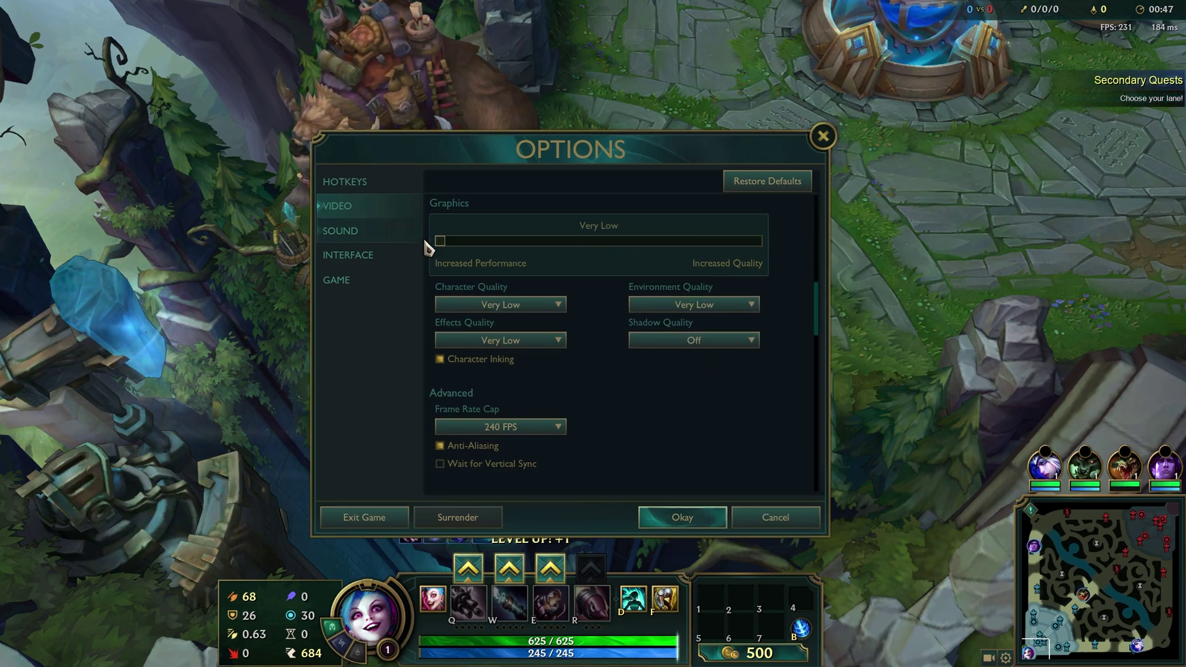
pyautogui.click(702, 307)
pyautogui.click(707, 343)
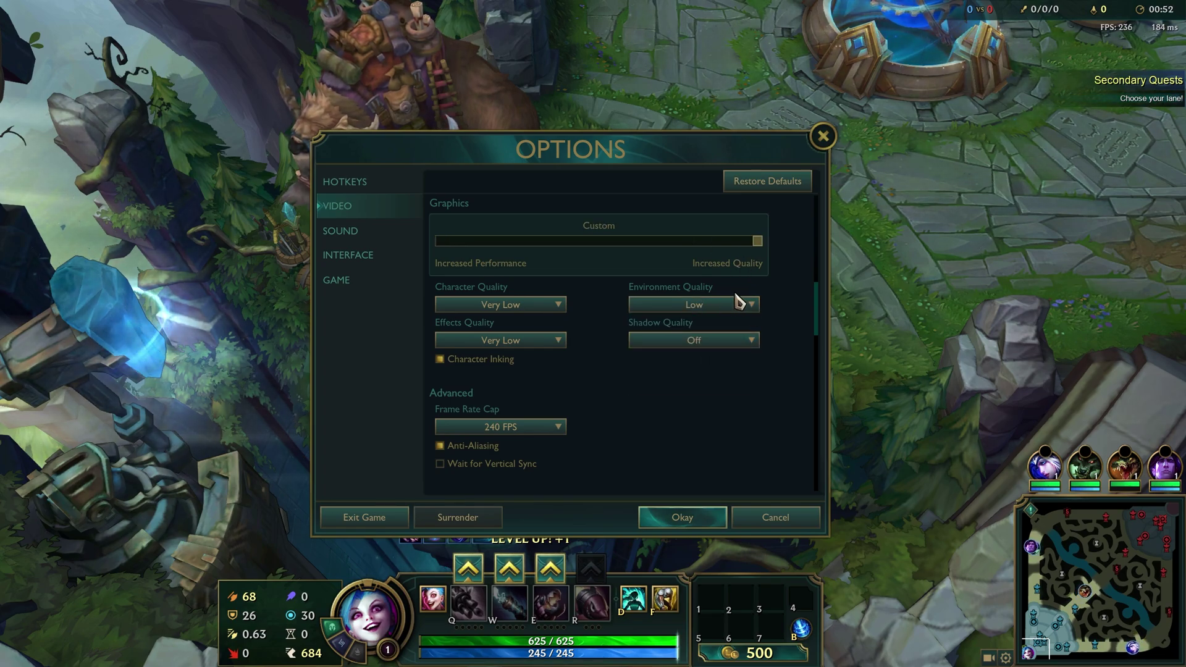
pyautogui.moveTo(759, 249); pyautogui.dragTo(477, 248)
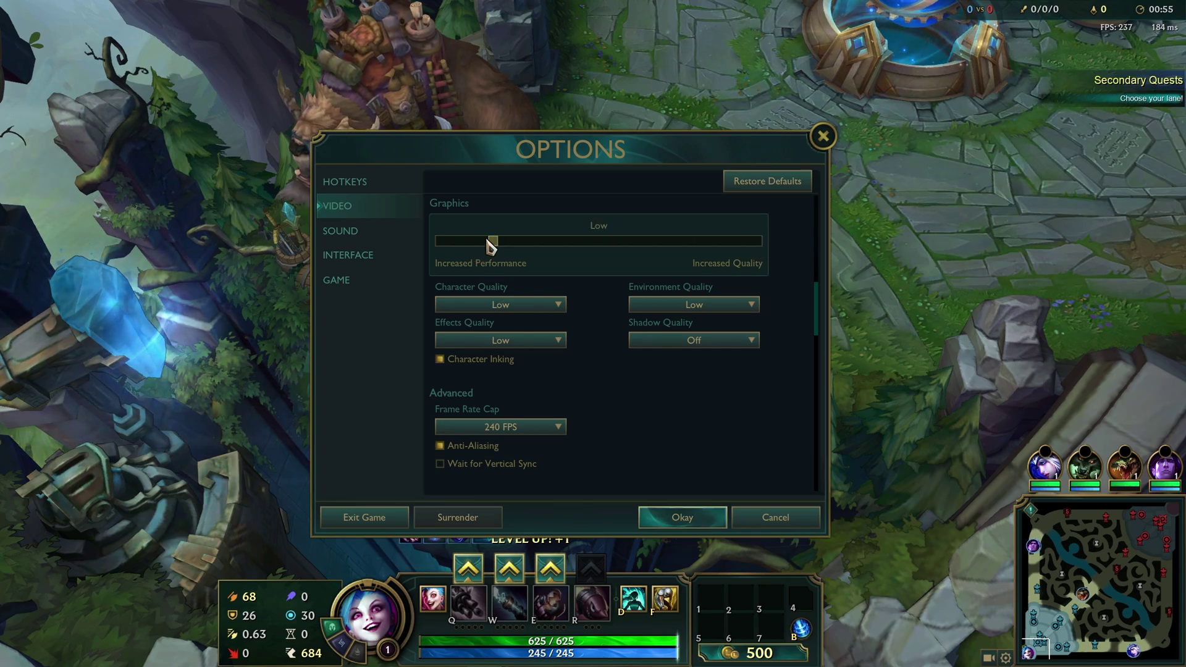
pyautogui.click(707, 315)
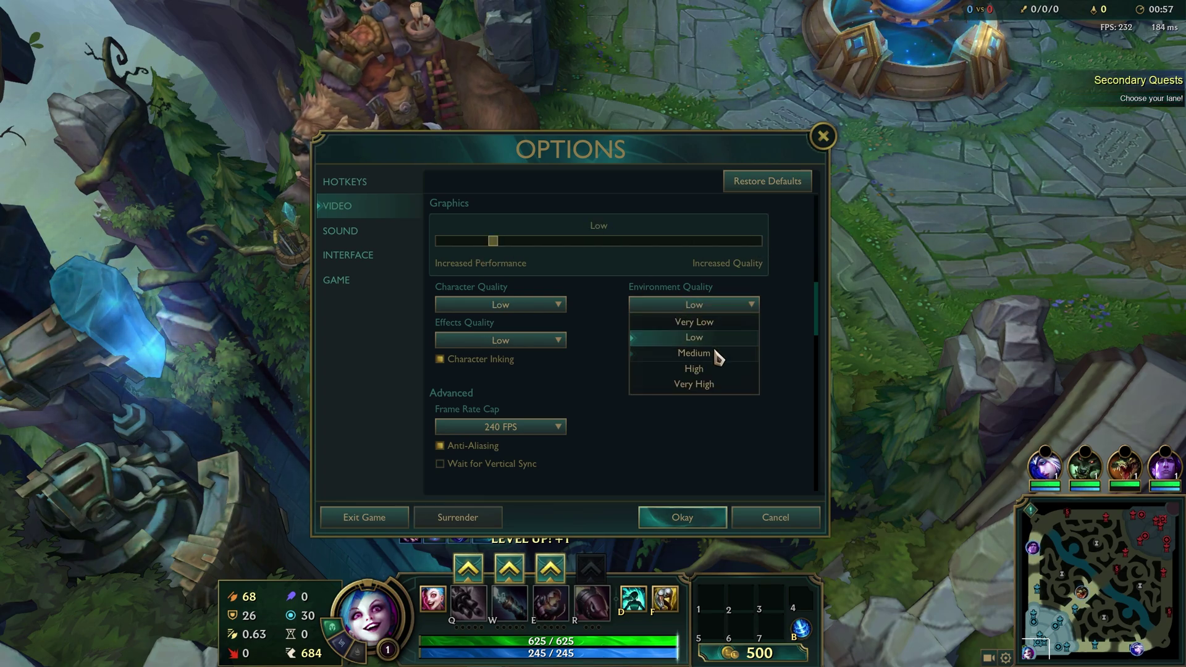
pyautogui.click(717, 354)
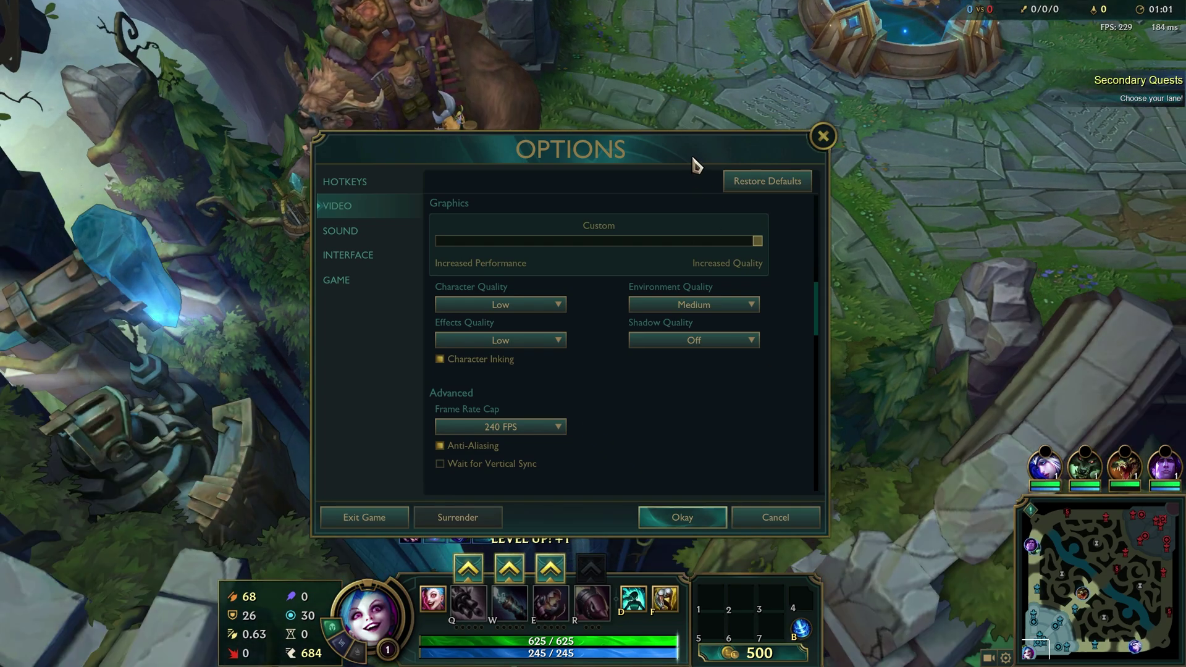
# - Turn off Character Inking, keep Effects Quality at Low, and check Shadow Quality
pyautogui.click(499, 366)
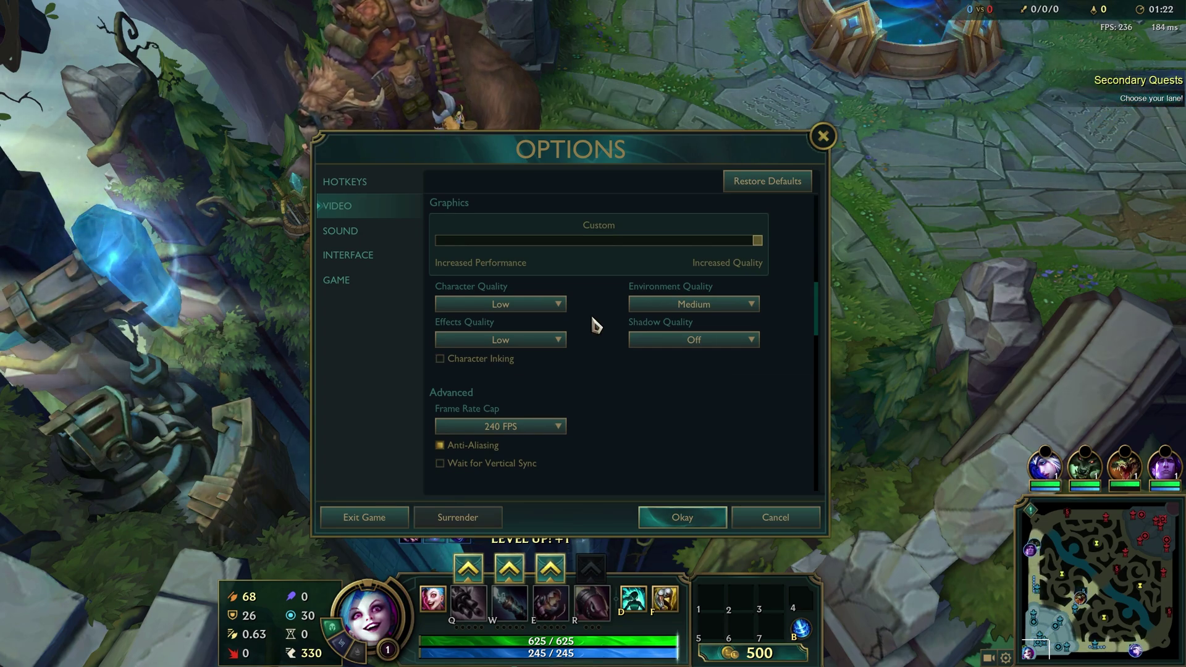
pyautogui.click(499, 339)
pyautogui.click(499, 339)
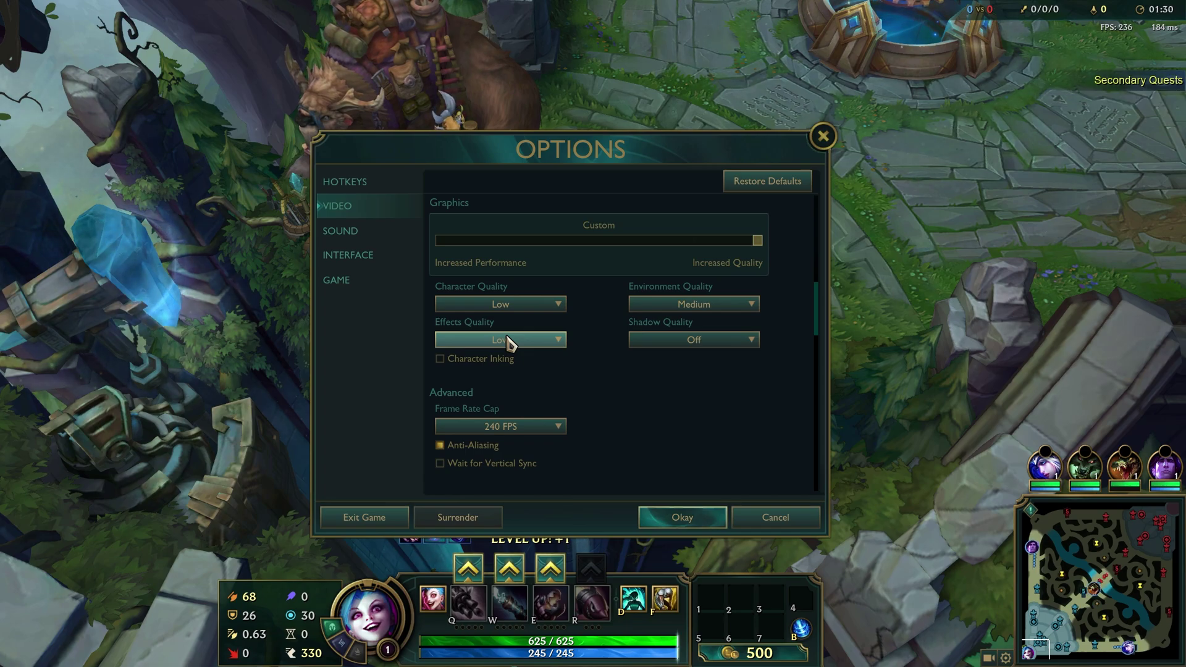
pyautogui.click(670, 340)
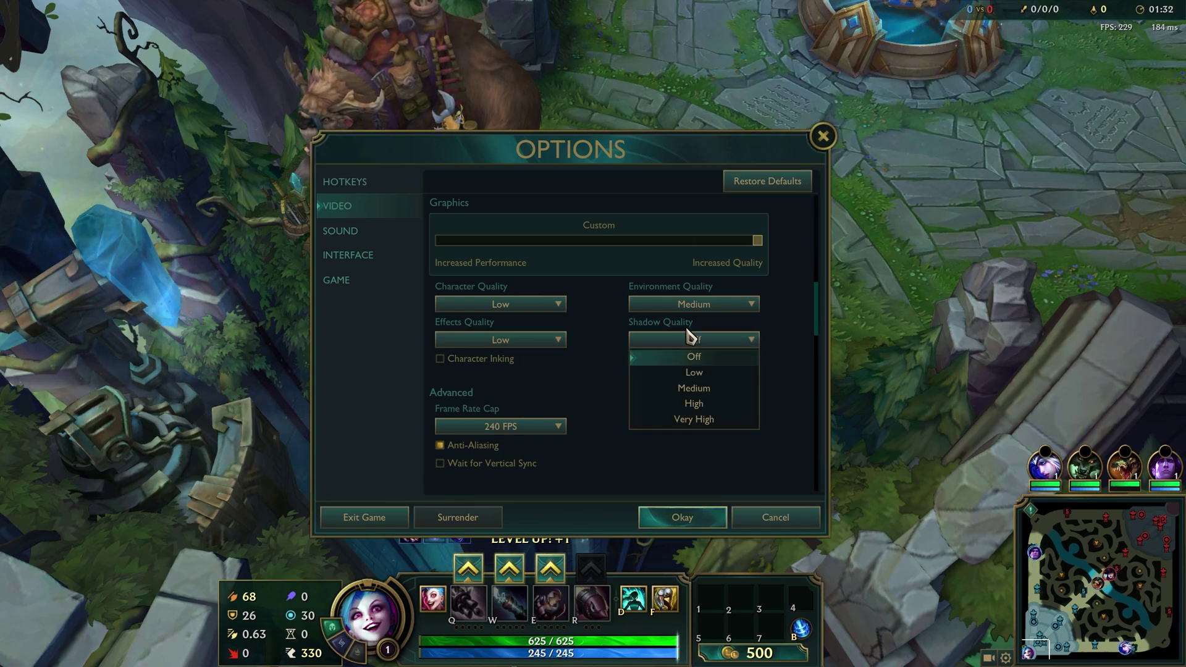
# - Keep shadows Off and leave the frame rate cap at 240 FPS
pyautogui.click(673, 340)
pyautogui.scroll(-3, 670, 339)
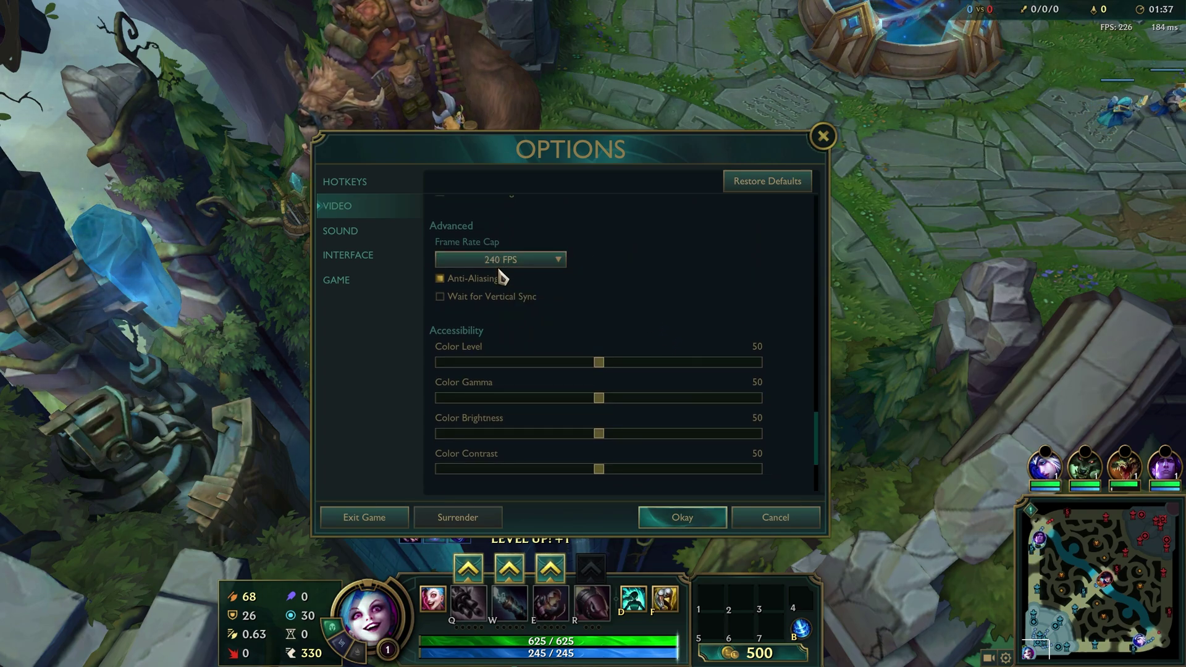
pyautogui.click(548, 264)
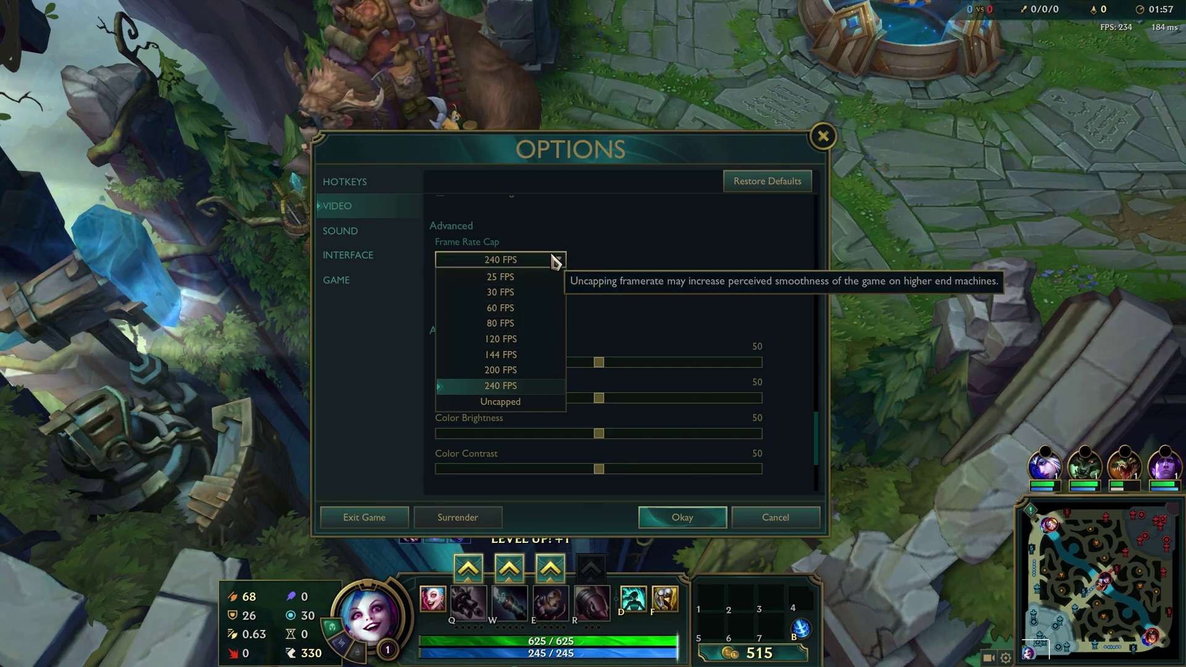
pyautogui.click(554, 262)
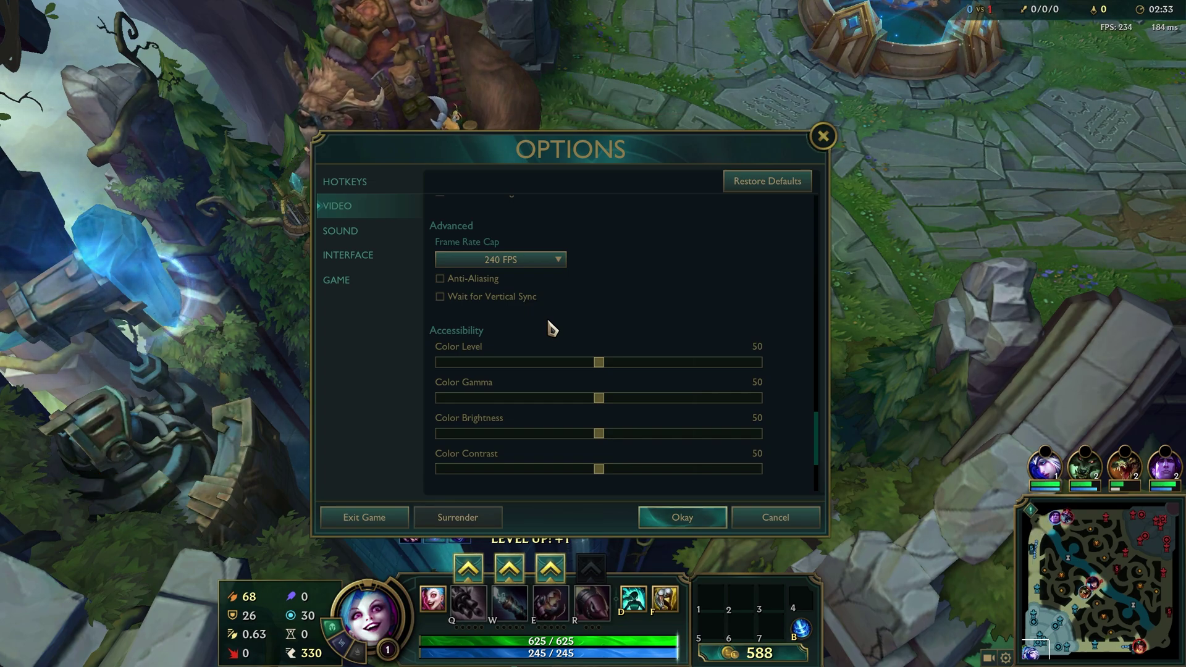
pyautogui.scroll(-2, 646, 410)
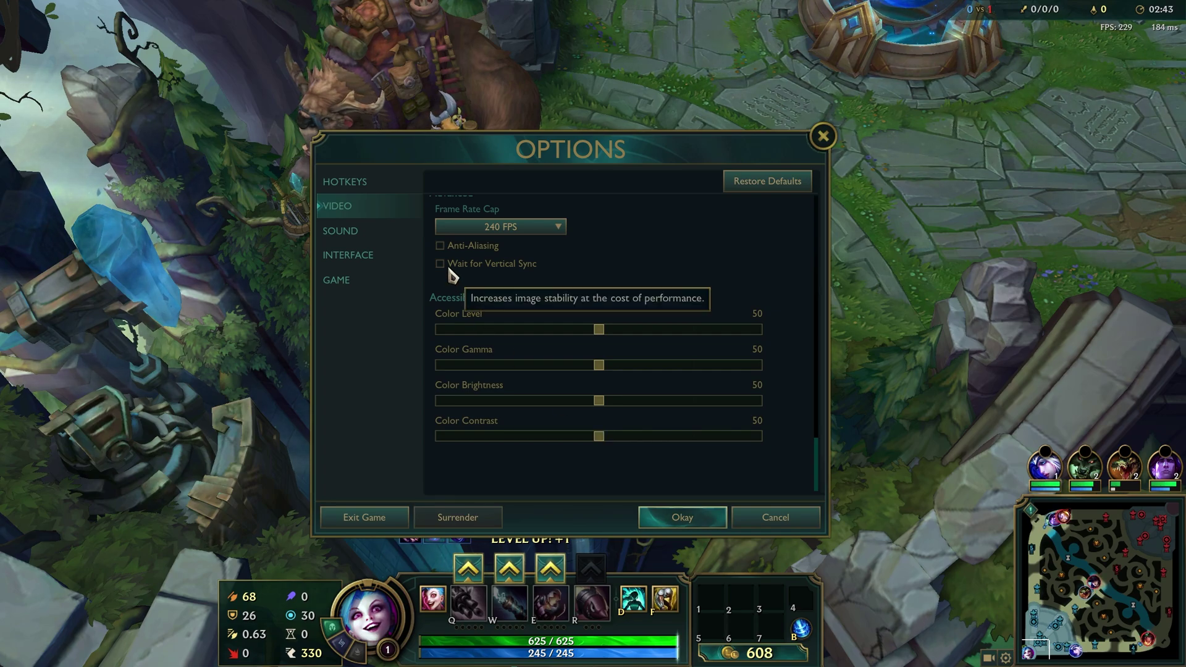
# - Look through the Sound, Interface and Game tabs, then accept the new settings with Okay
pyautogui.click(394, 235)
pyautogui.click(391, 256)
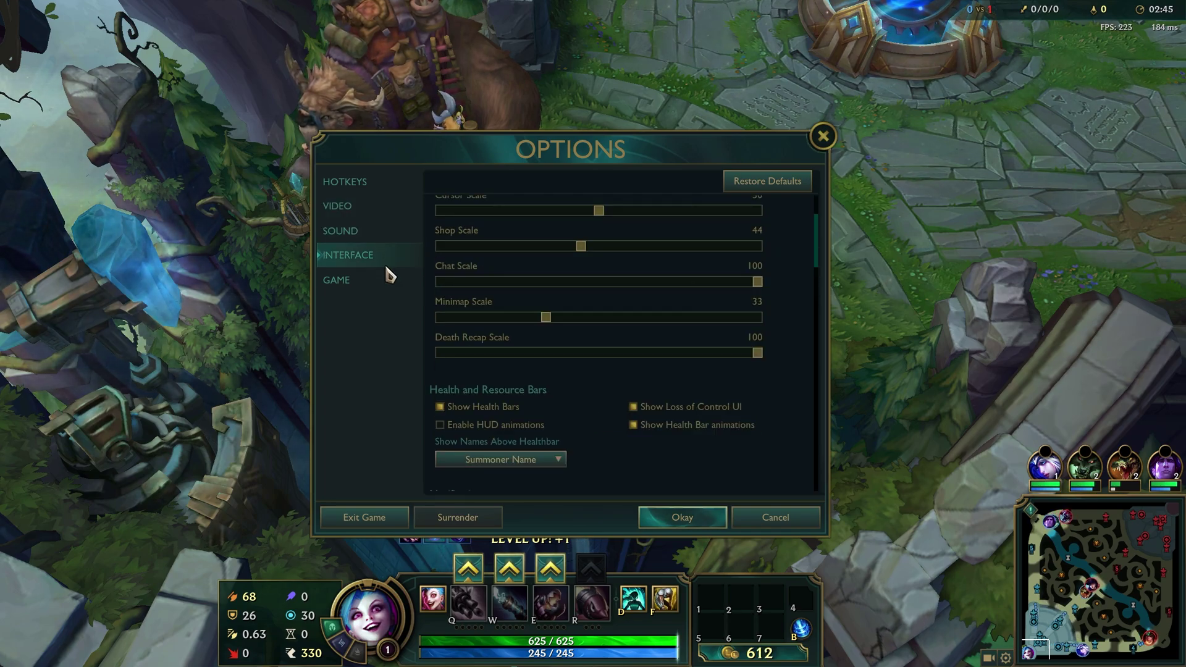
pyautogui.click(385, 286)
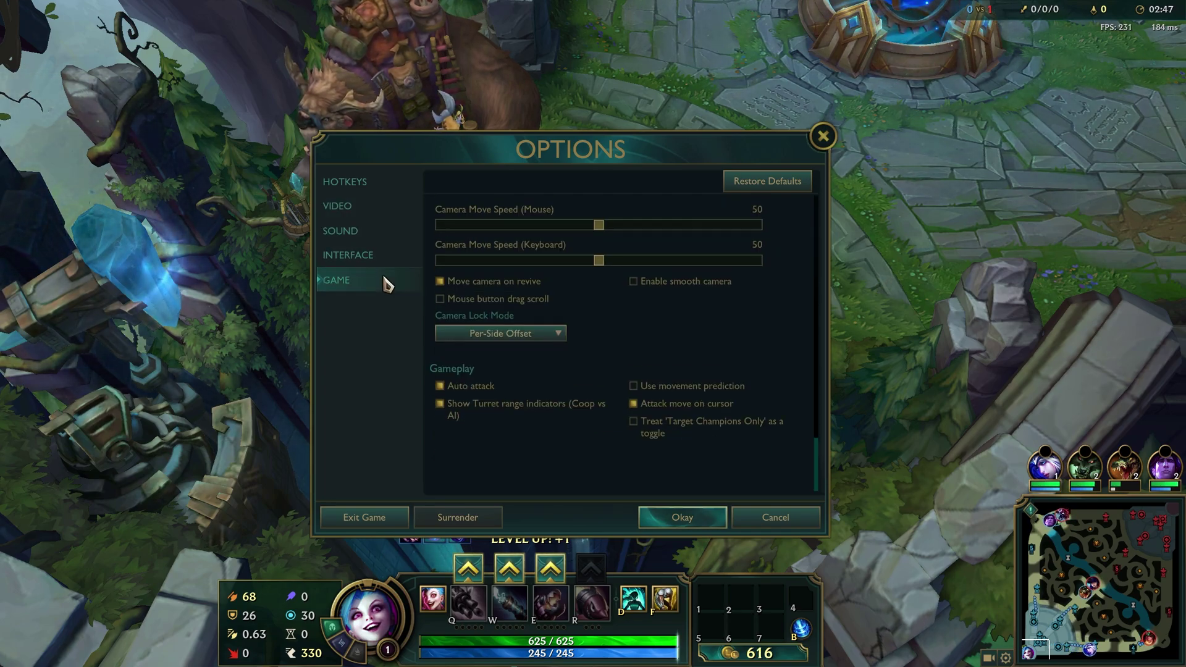
pyautogui.click(692, 525)
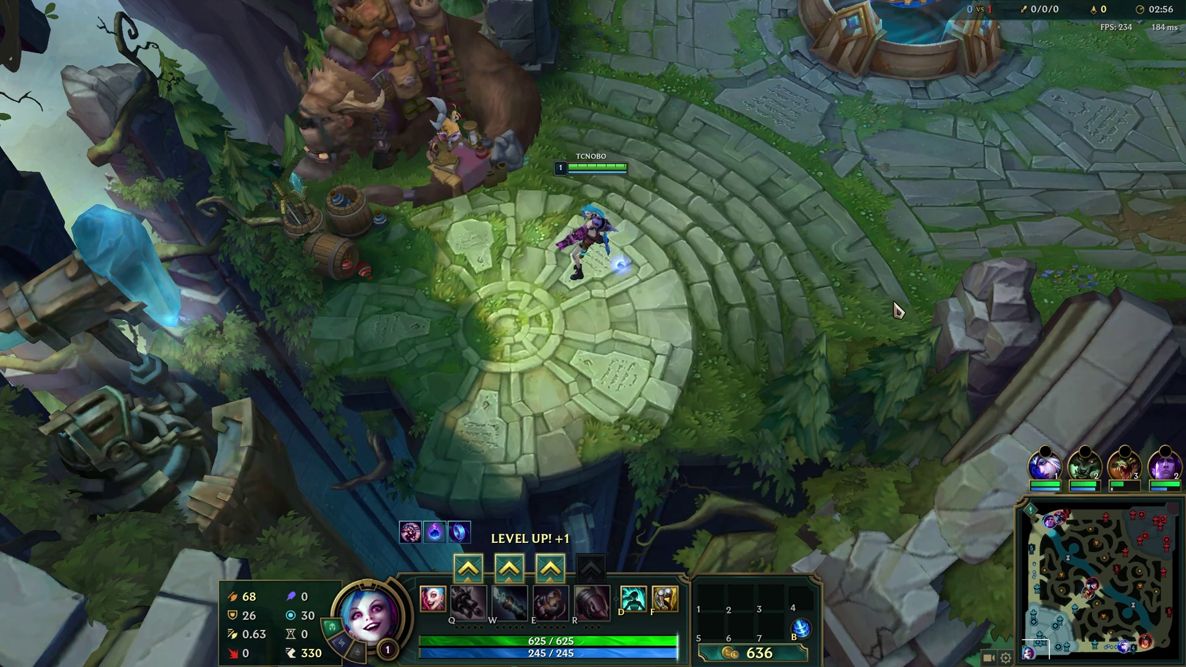
# - Cast Q and the first summoner spell, then walk Jinx across the fountain toward lane
pyautogui.press('q')
pyautogui.press('d')
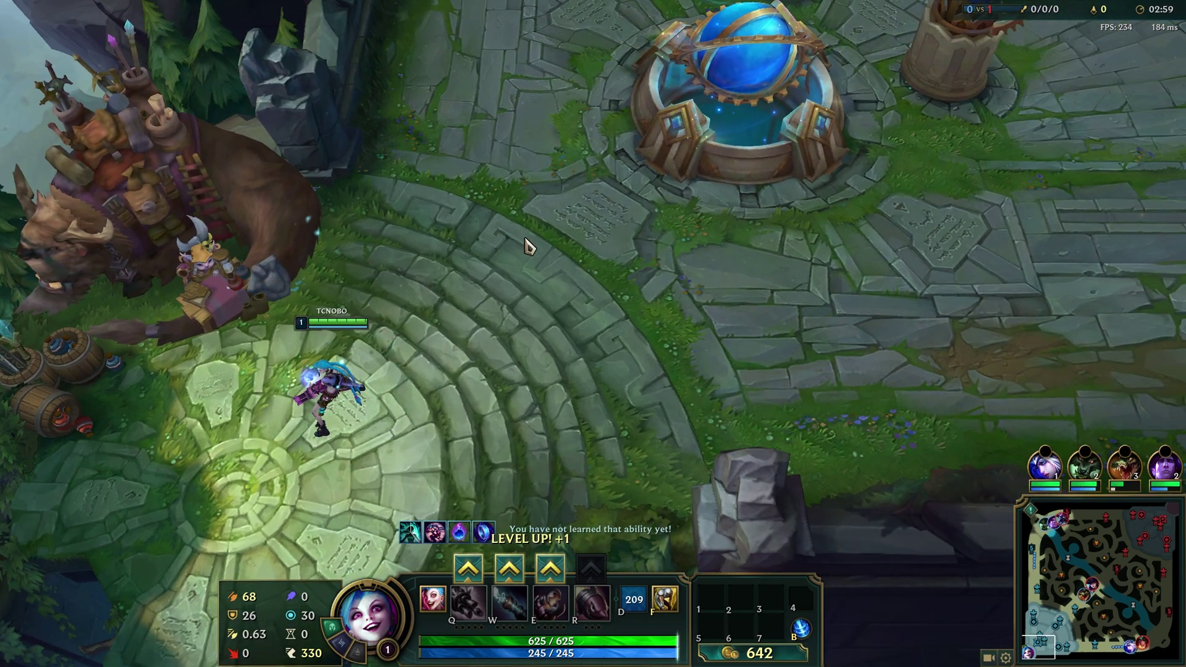
pyautogui.rightClick(800, 212)
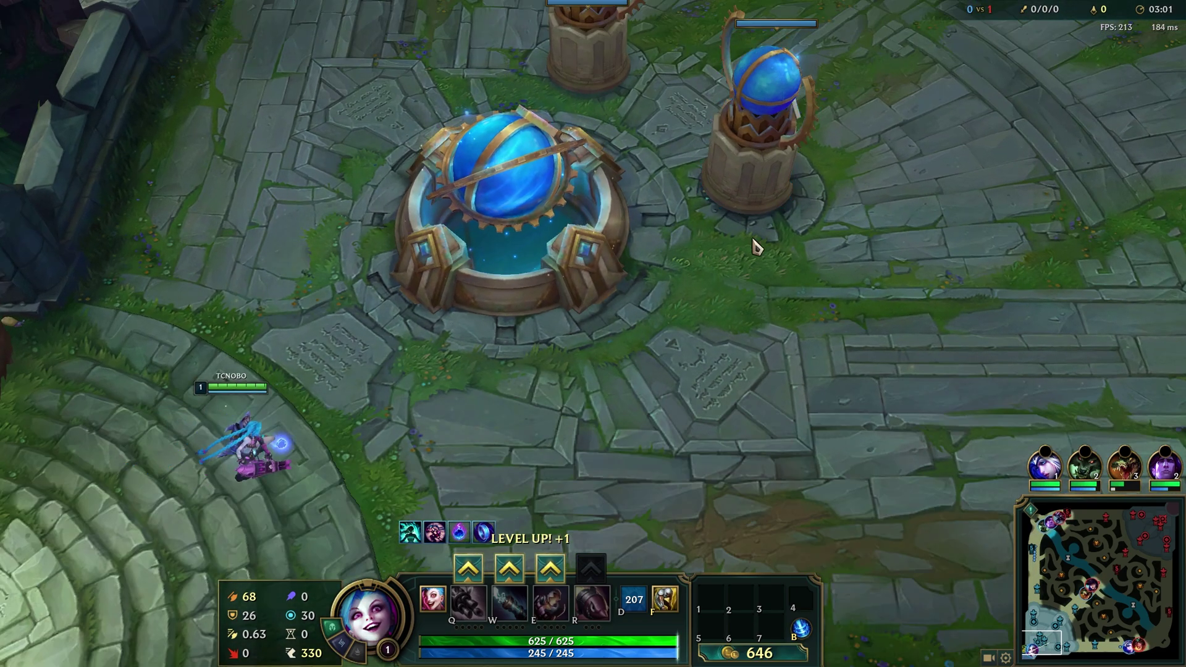
pyautogui.rightClick(654, 284)
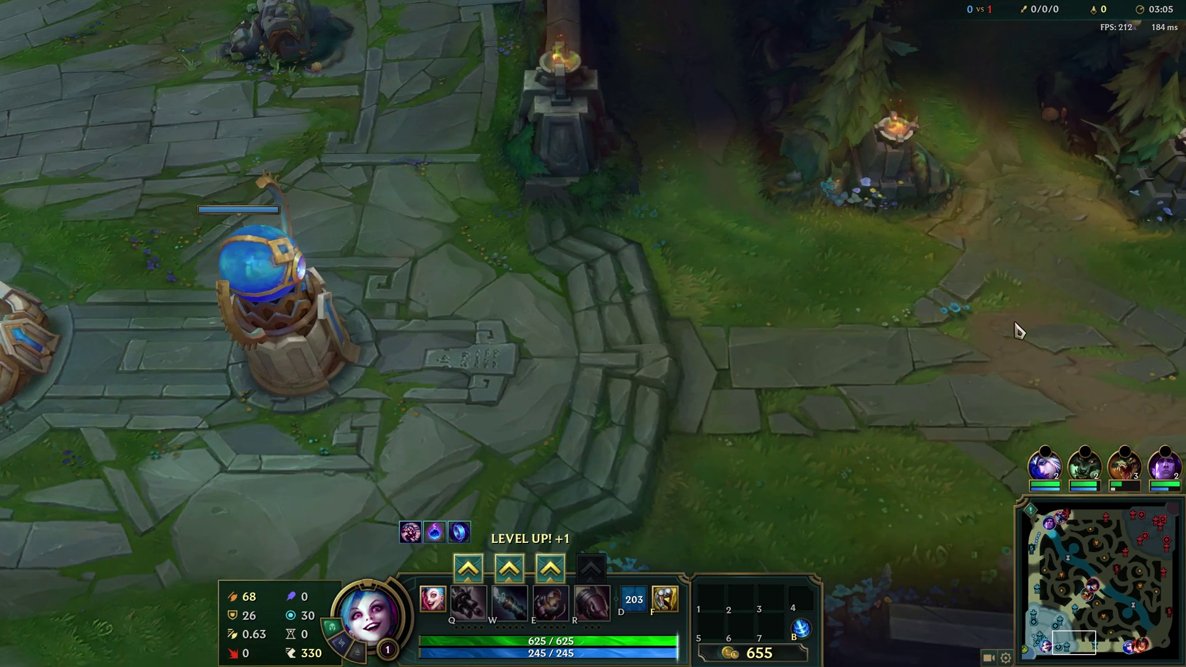
pyautogui.rightClick(577, 363)
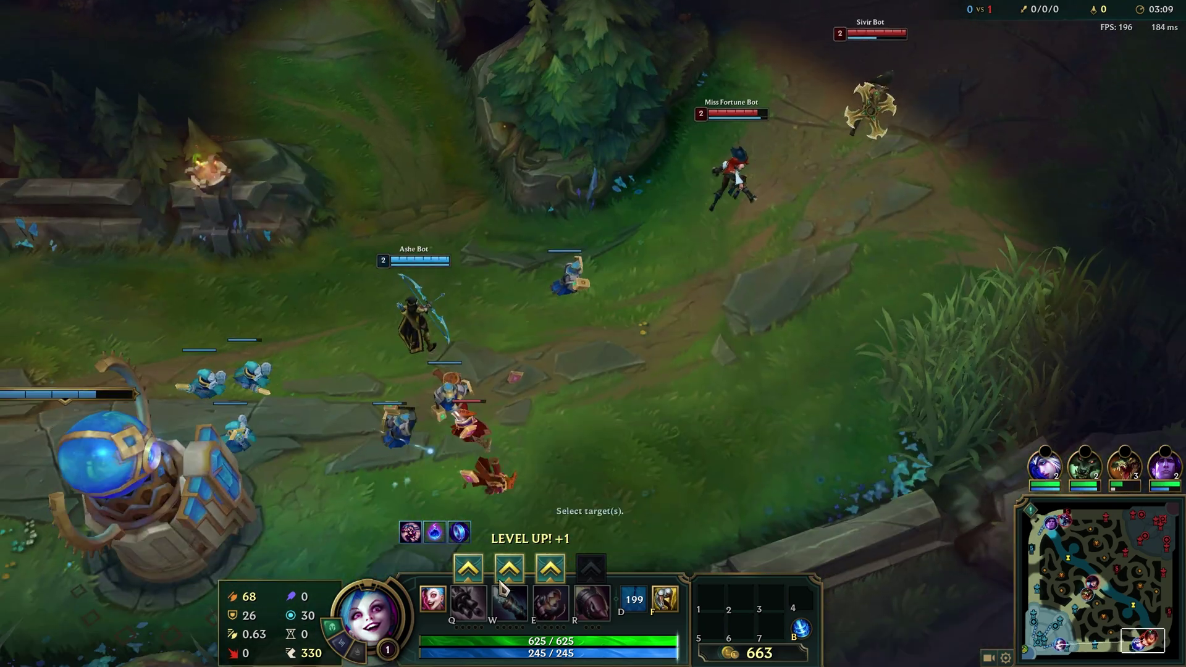
# - Toggle the item shop, then walk Jinx out of the fountain while watching the FPS counter
pyautogui.press('p')
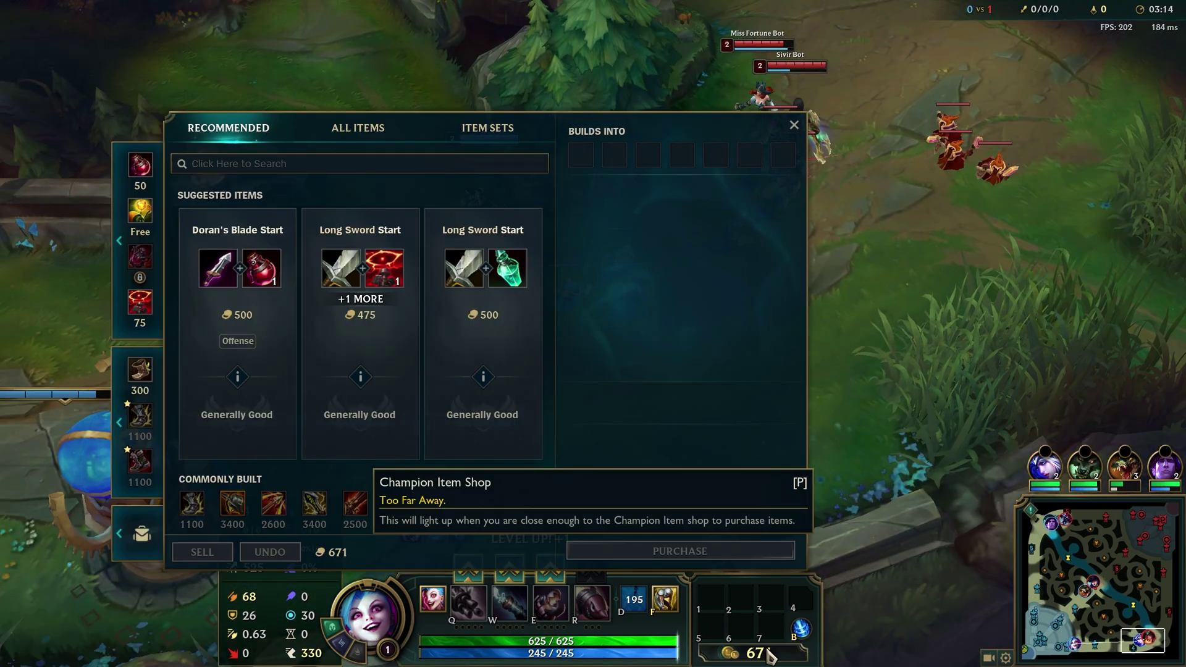
pyautogui.press('p')
pyautogui.moveTo(3, 576)
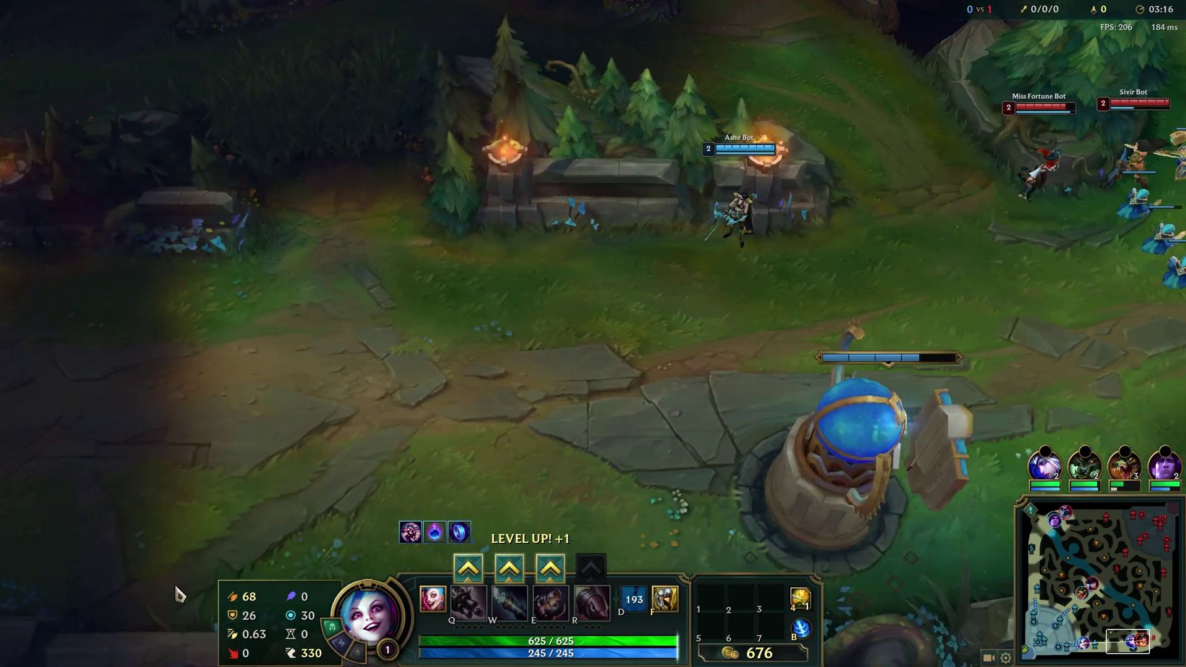
pyautogui.moveTo(1183, 278)
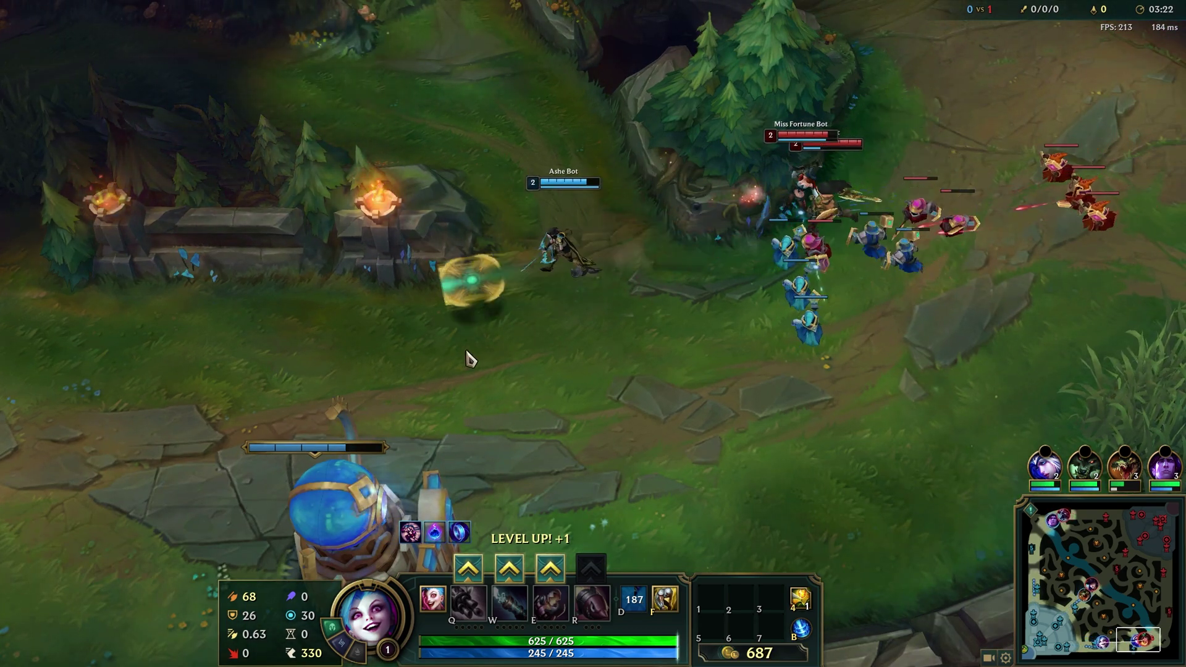
pyautogui.moveTo(37, 393)
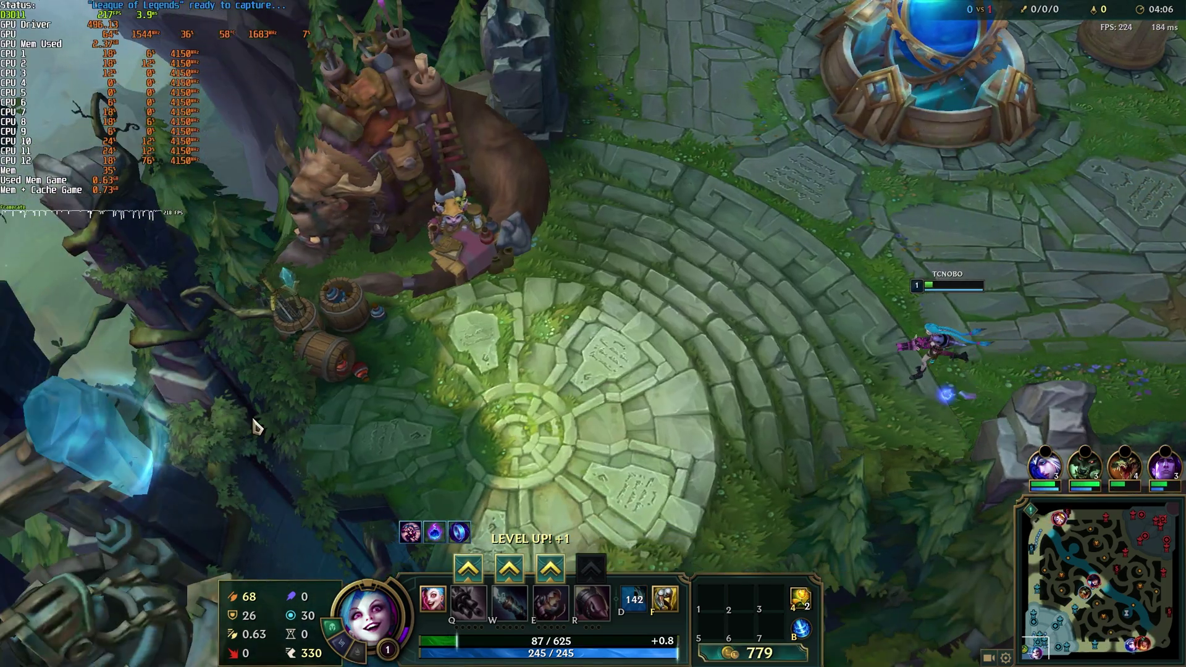
pyautogui.rightClick(543, 379)
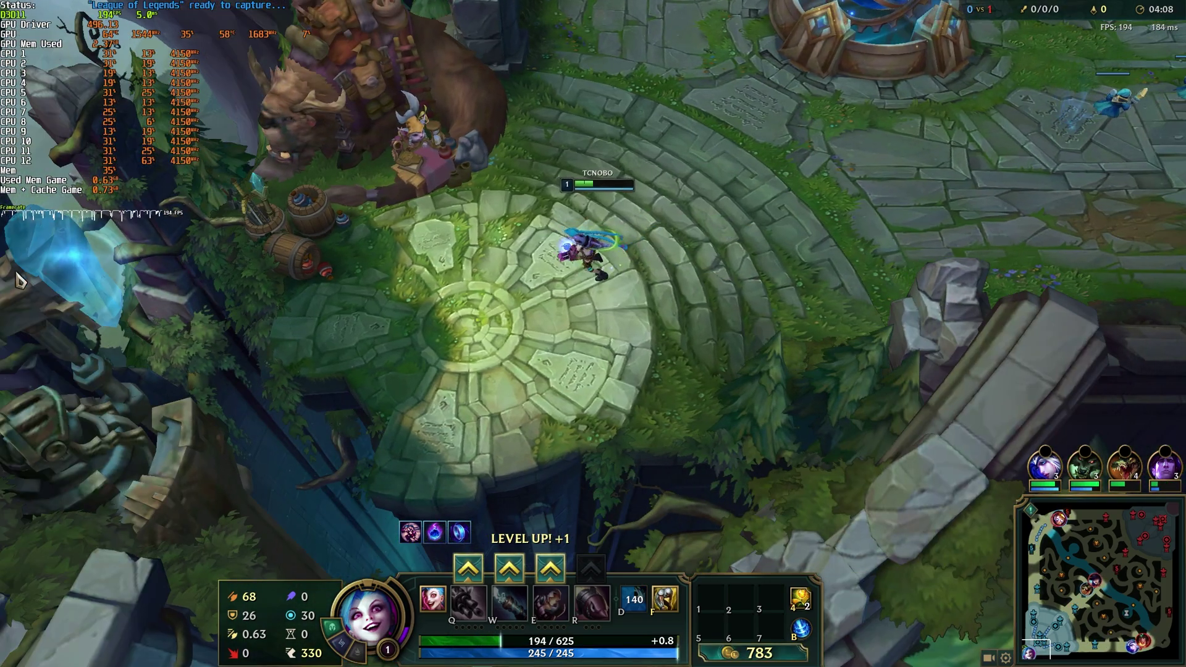
pyautogui.press('space')
pyautogui.rightClick(530, 440)
# - Set the Graphics preset to Very Low in the Video options and apply it
pyautogui.press('Escape')
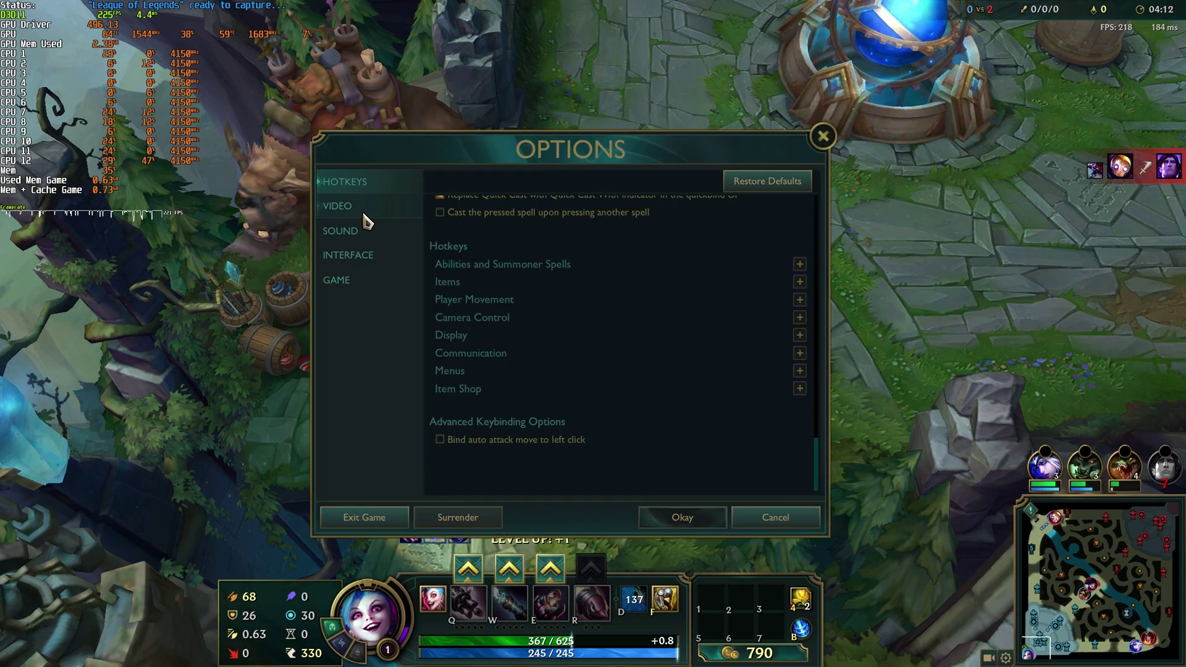
pyautogui.click(365, 215)
pyautogui.scroll(8, 646, 317)
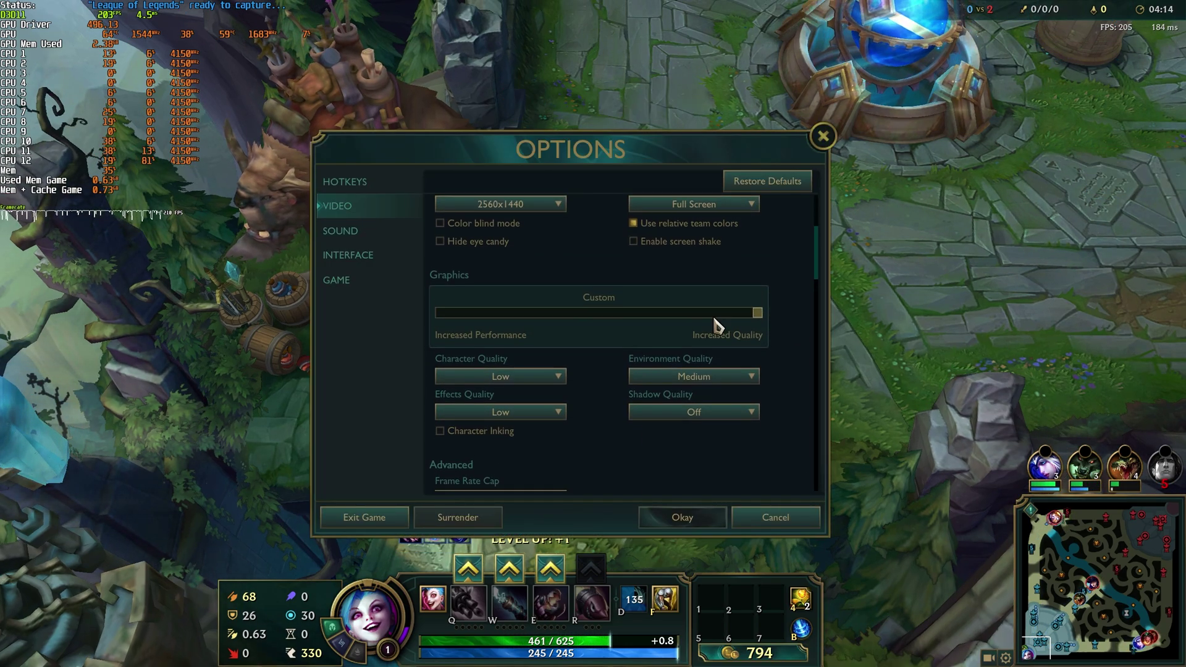
pyautogui.moveTo(745, 318); pyautogui.dragTo(410, 328)
pyautogui.click(682, 517)
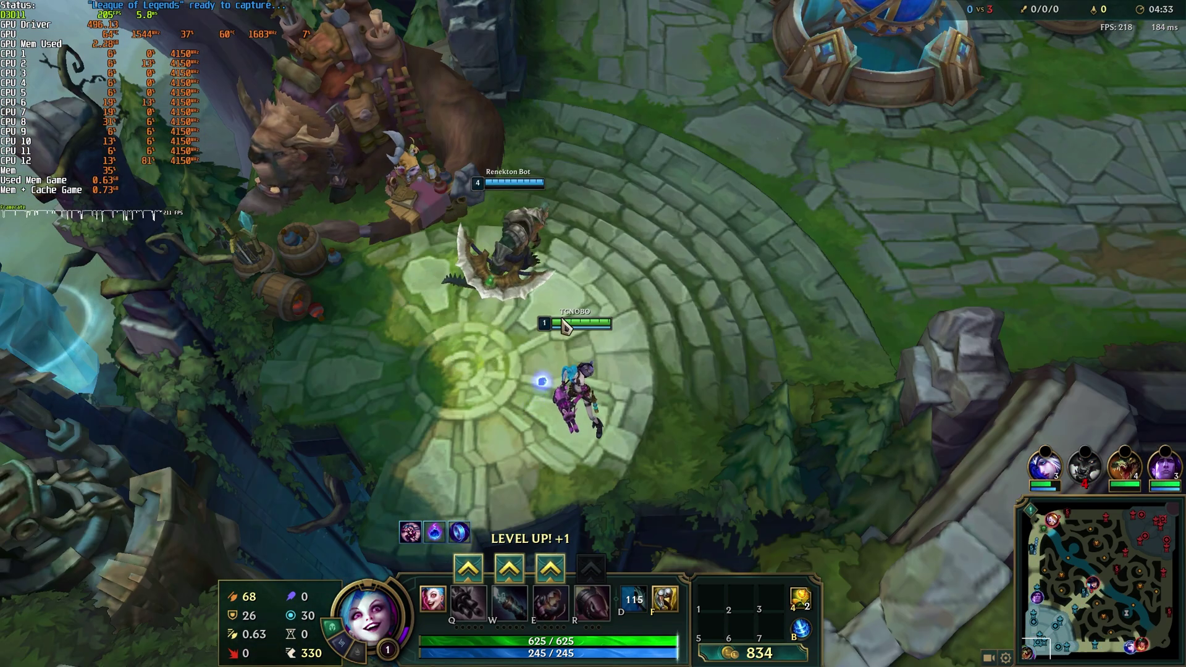
# - Raise the Graphics preset to Very High, enable Character Inking, and apply the settings
pyautogui.rightClick(559, 349)
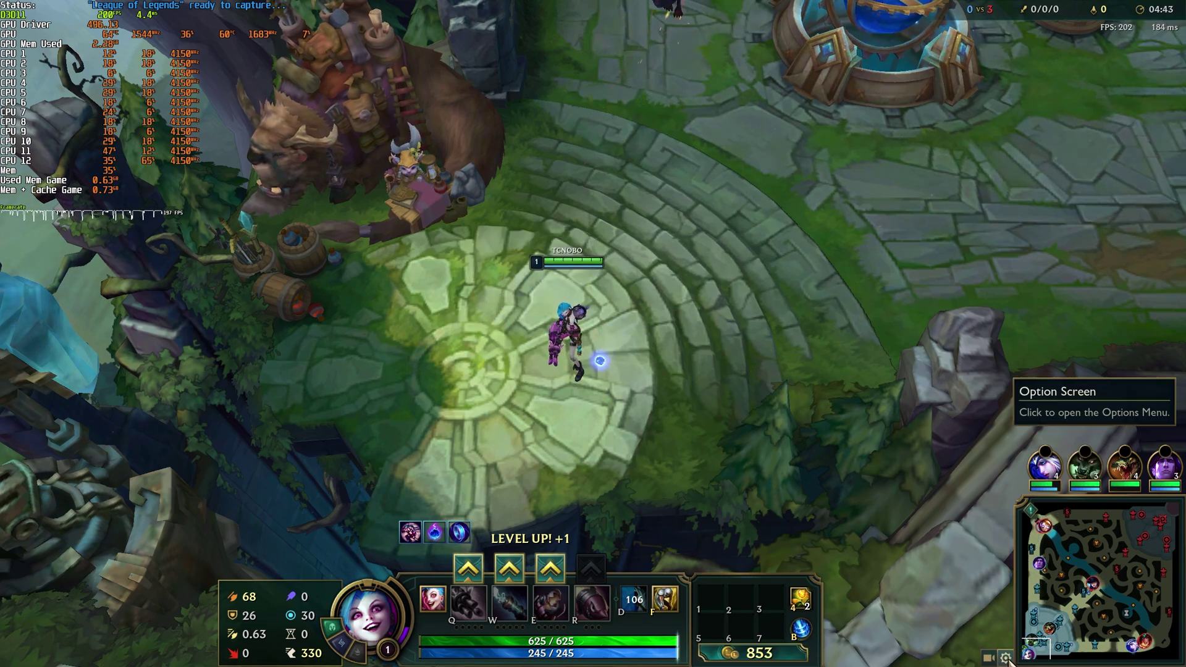
pyautogui.click(1005, 657)
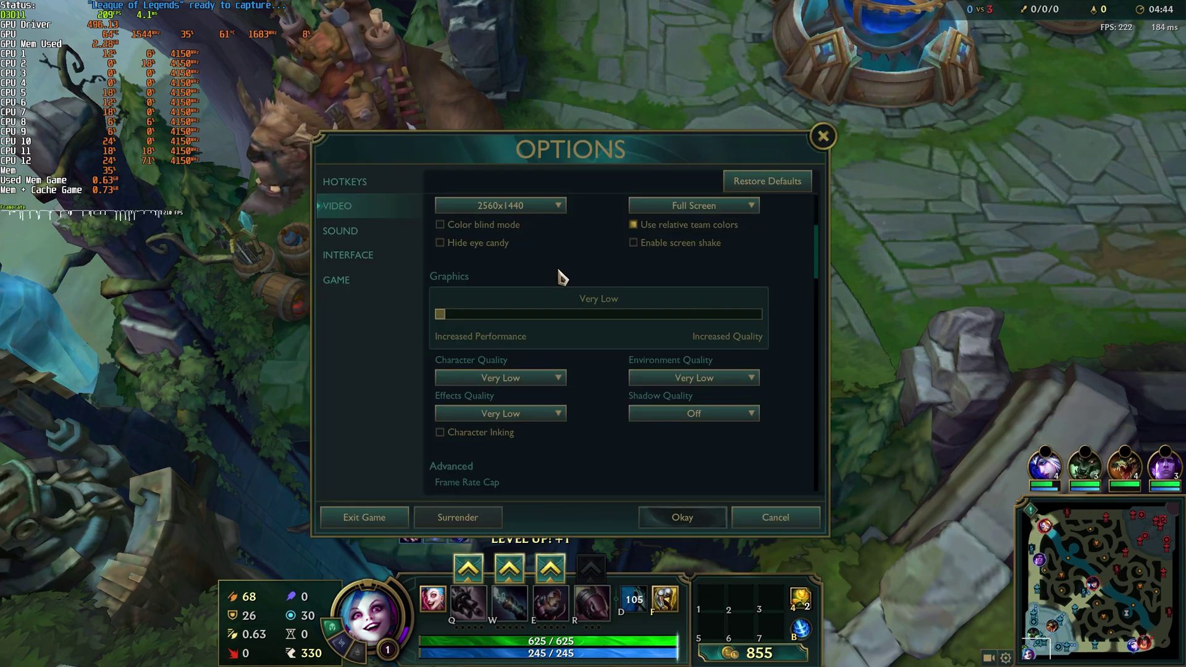
pyautogui.moveTo(440, 314); pyautogui.dragTo(771, 328)
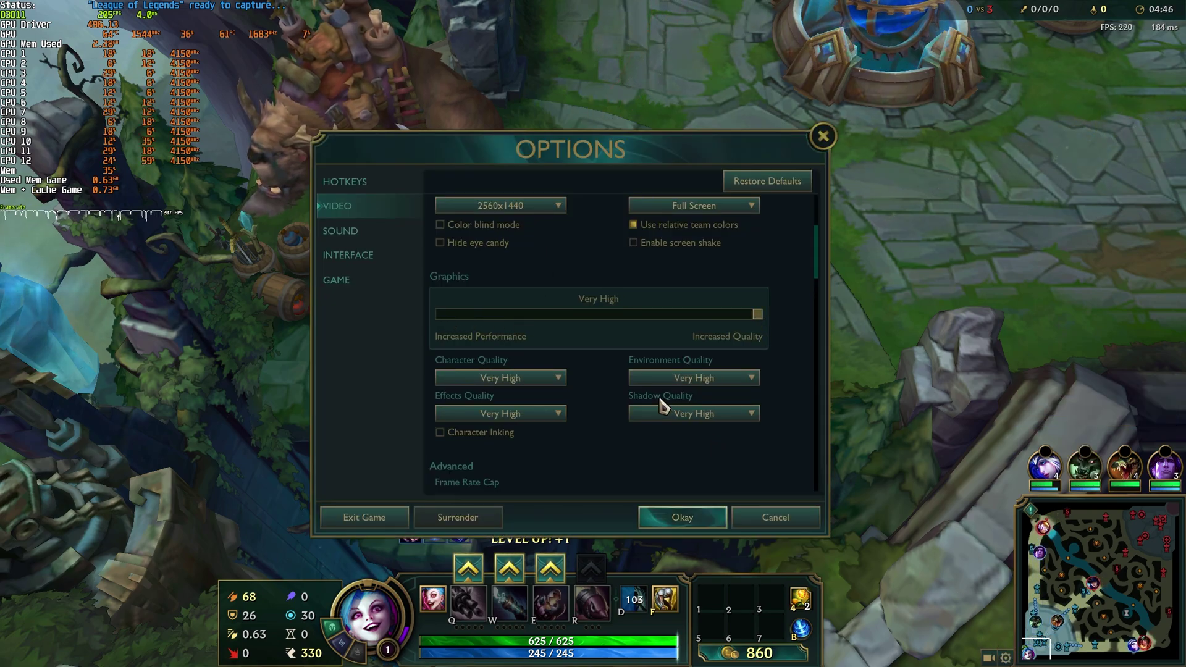
pyautogui.click(460, 432)
pyautogui.scroll(2, 643, 327)
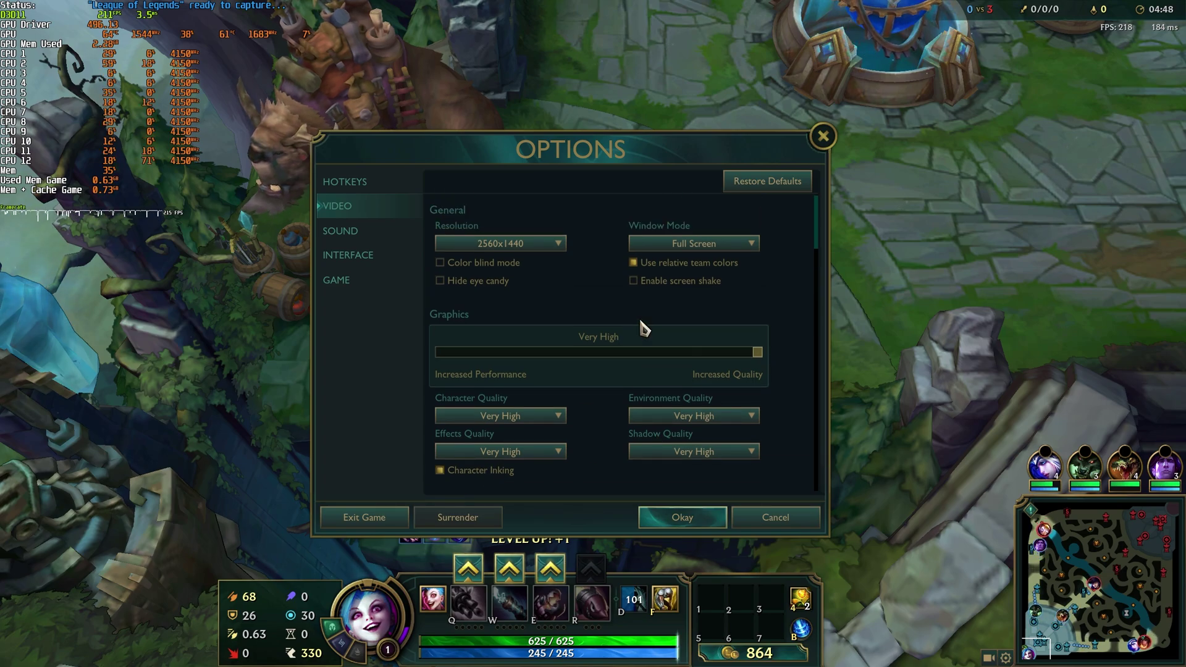
pyautogui.click(363, 232)
pyautogui.click(368, 254)
pyautogui.click(365, 279)
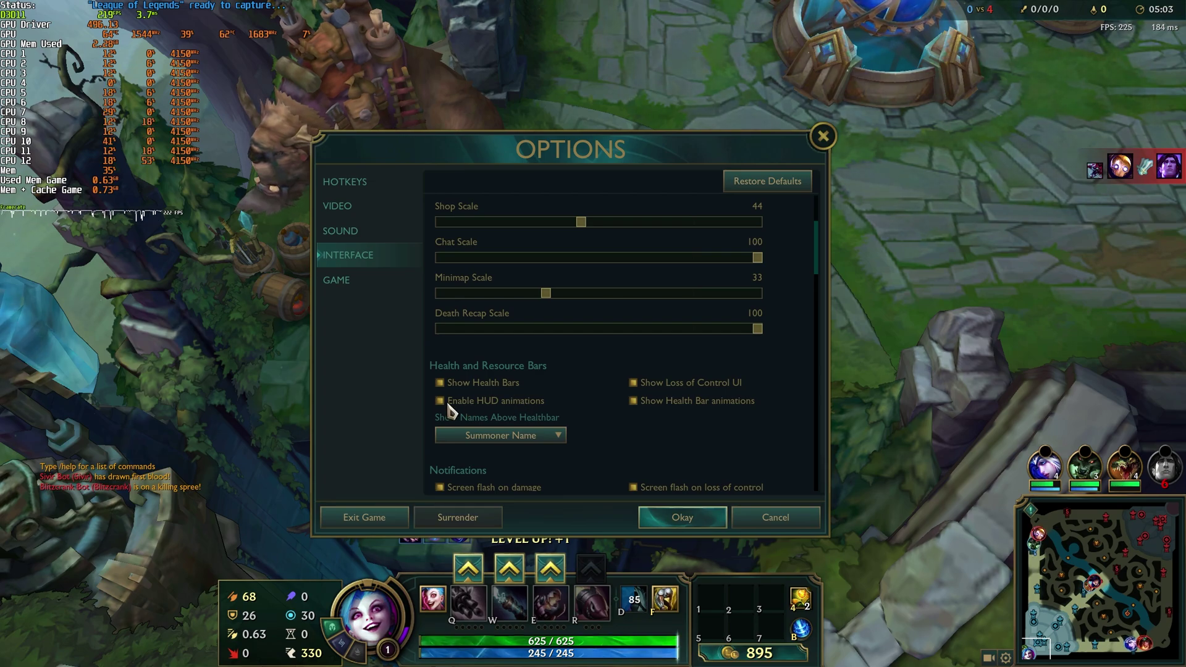
pyautogui.click(682, 517)
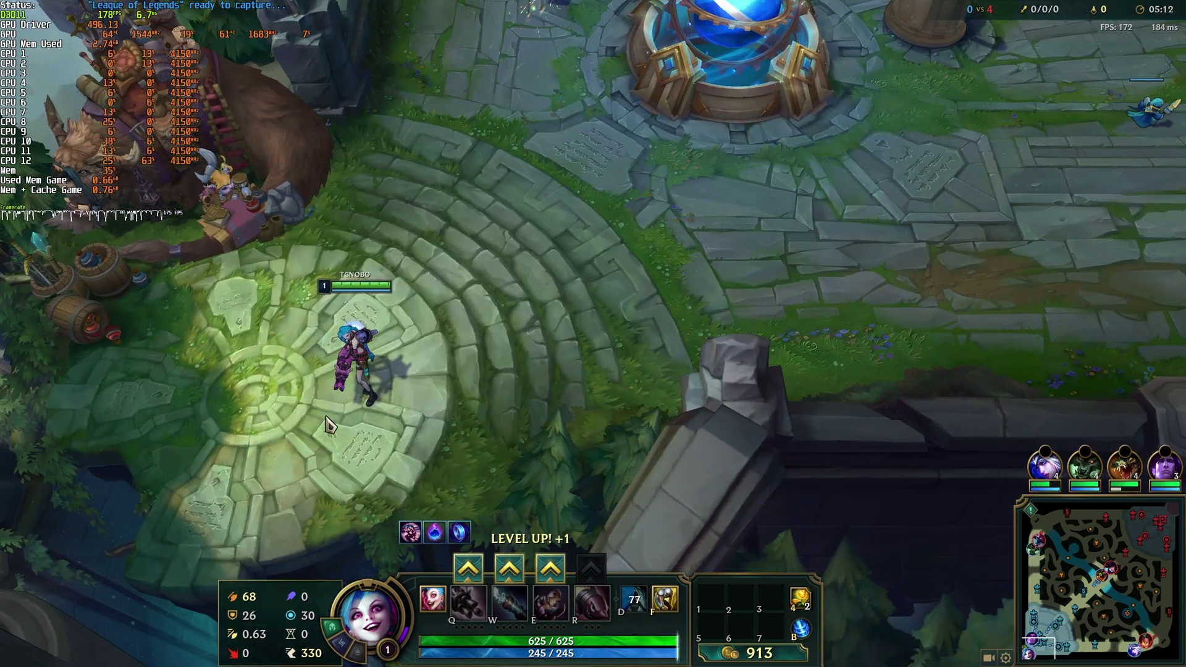
# - Walk Jinx out of base to the allied tower and the minion wave
pyautogui.rightClick(503, 275)
pyautogui.rightClick(870, 180)
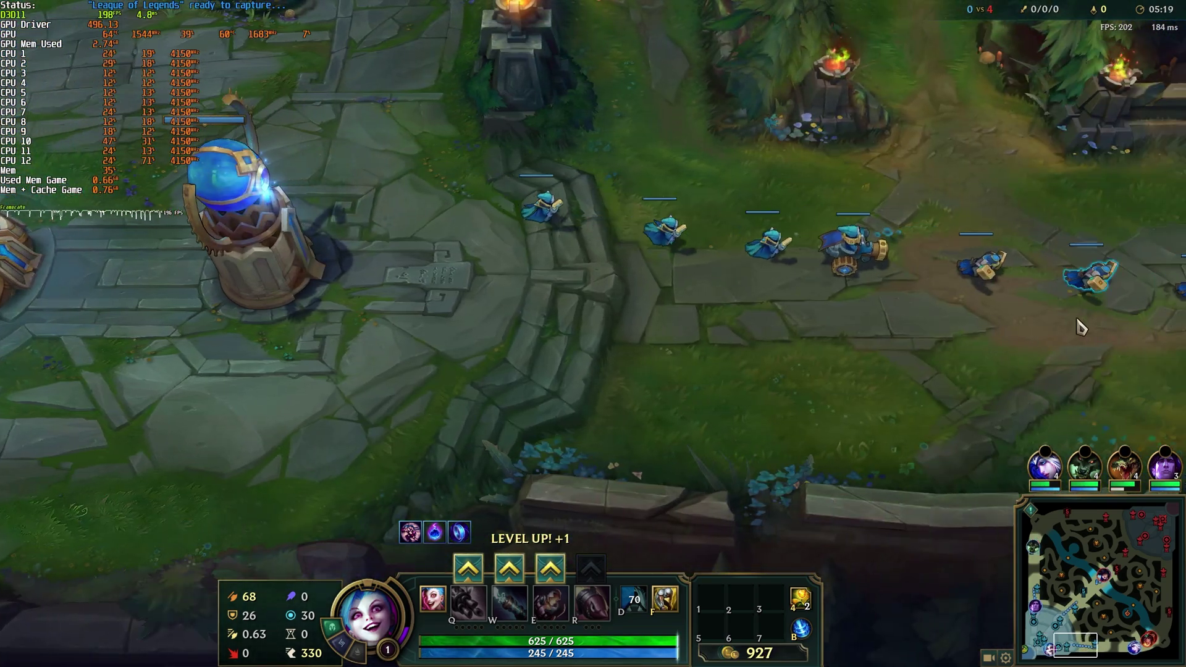
pyautogui.rightClick(933, 300)
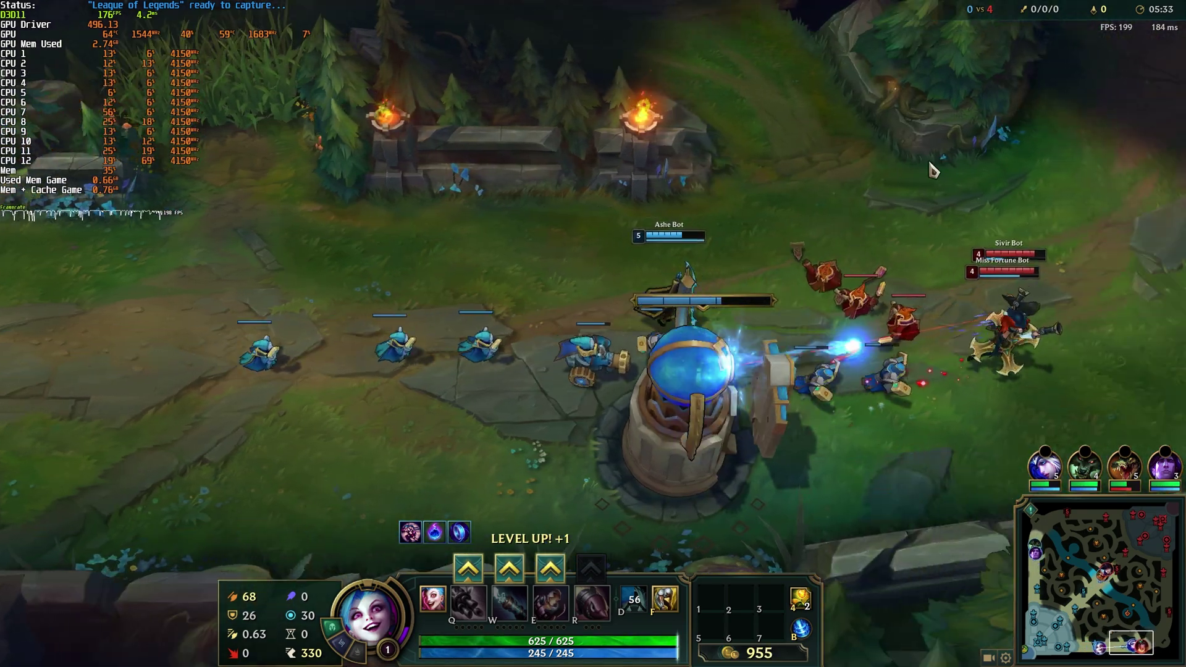
pyautogui.rightClick(635, 264)
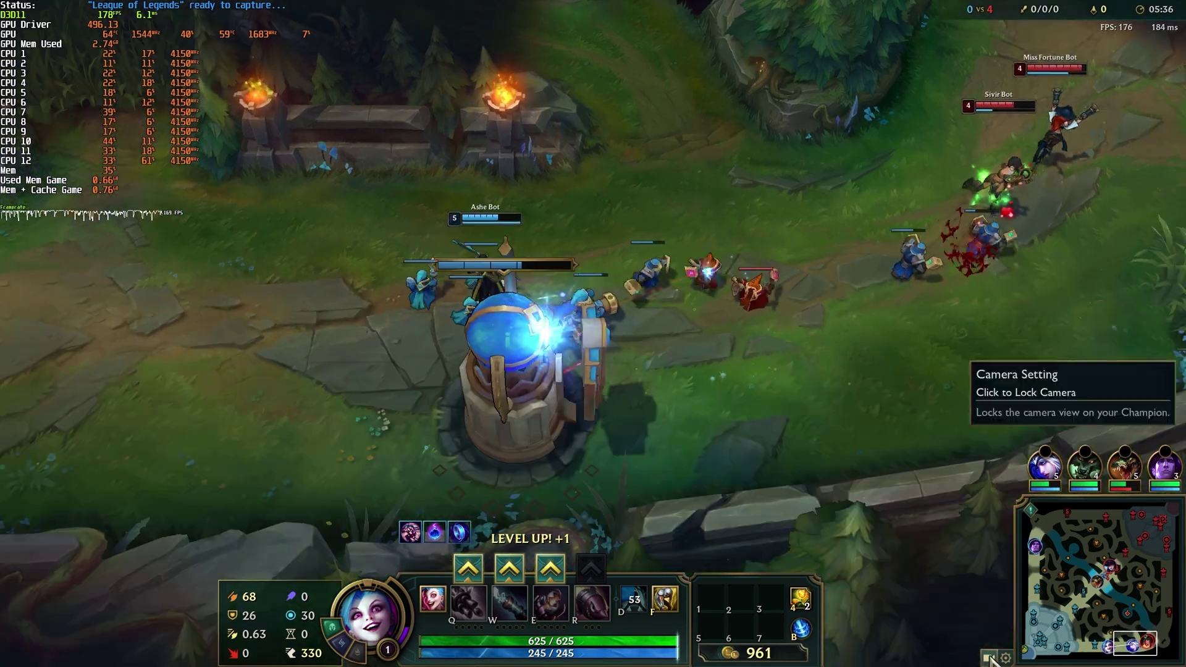
pyautogui.click(988, 658)
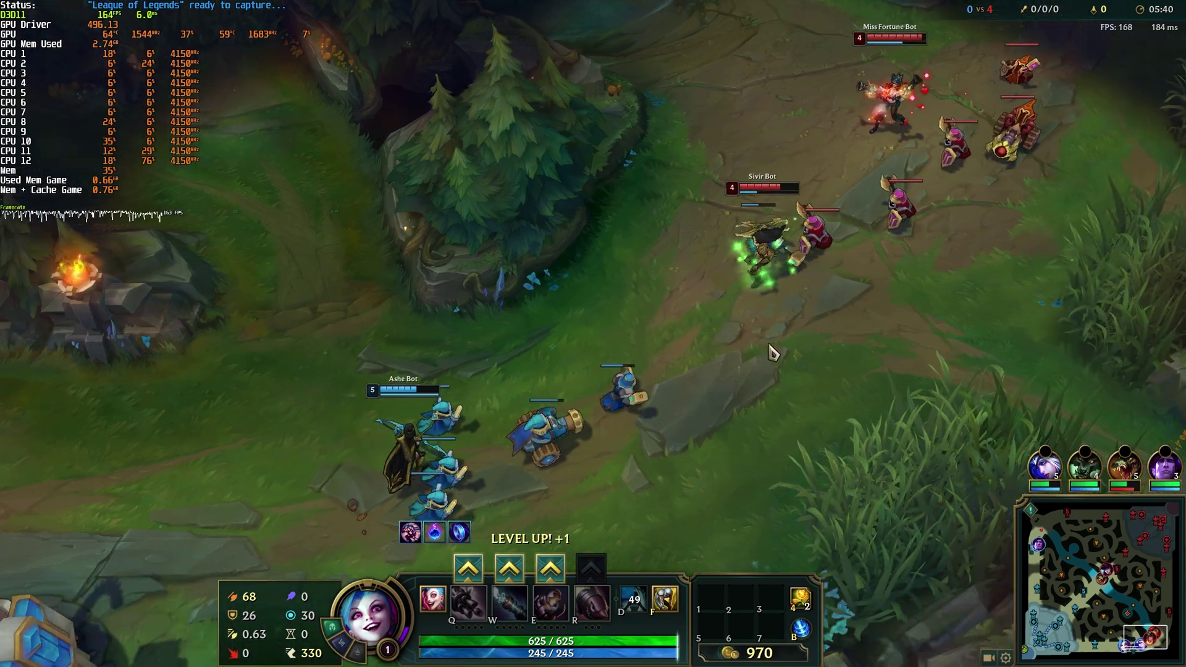
pyautogui.rightClick(678, 418)
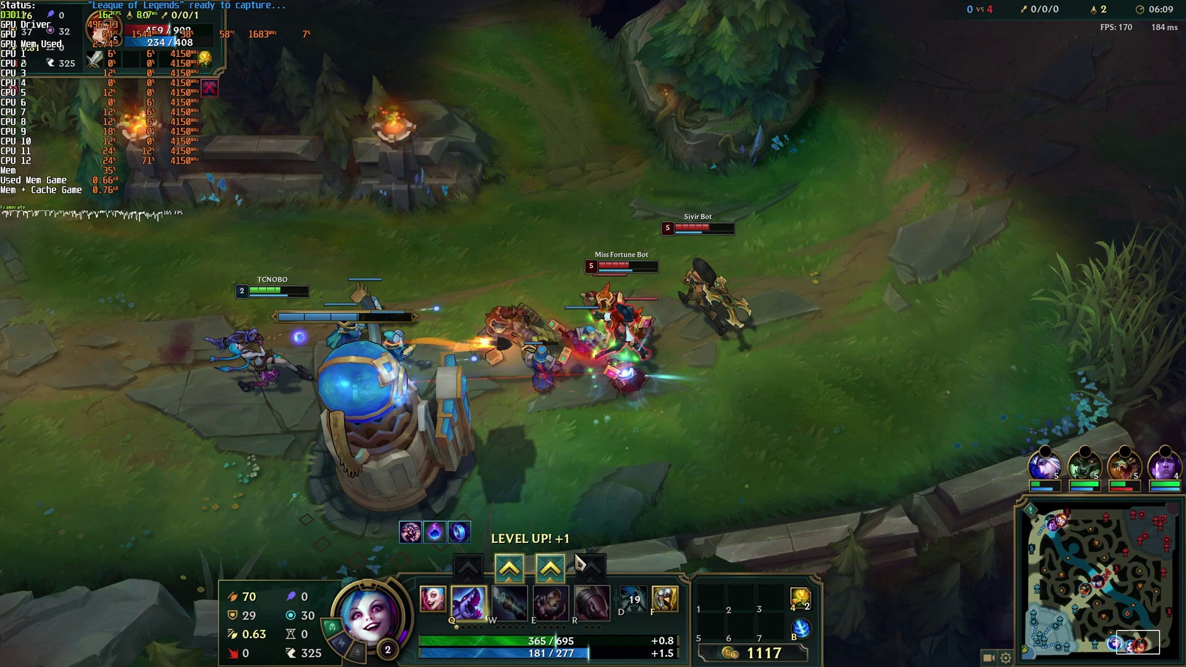
# - Level up W with Ctrl+W, cast it at the bots, then retreat past the tower
pyautogui.hotkey('ctrl', 'w')
pyautogui.press('w')
pyautogui.rightClick(640, 343)
pyautogui.rightClick(164, 321)
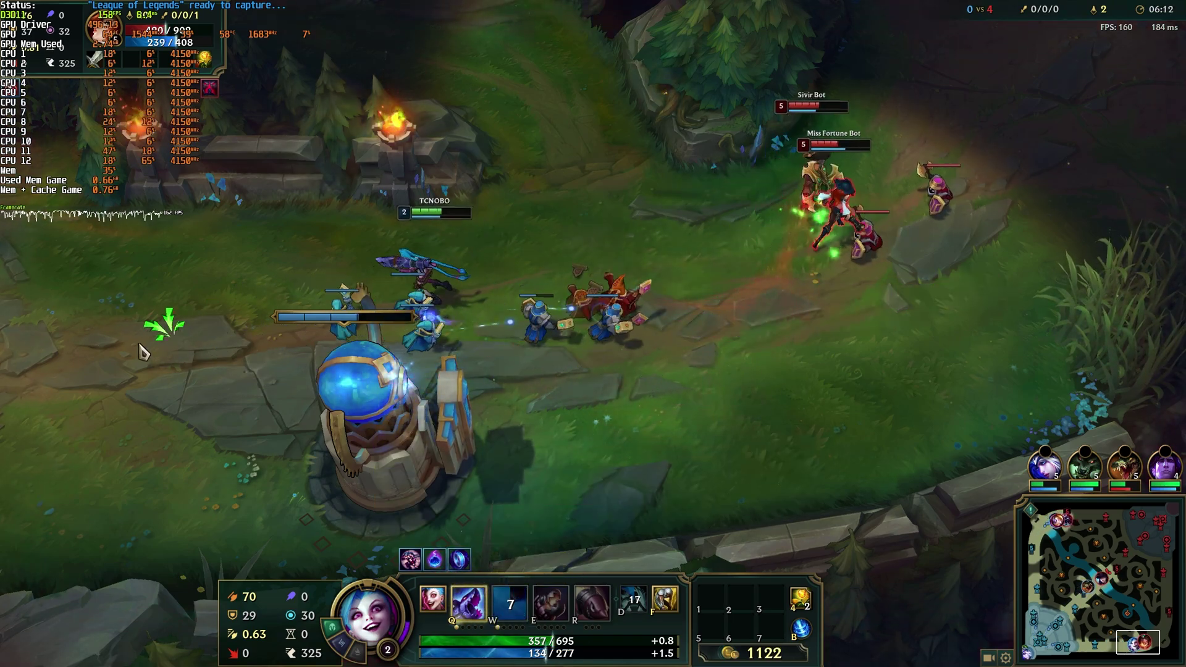
pyautogui.rightClick(99, 352)
pyautogui.press('space')
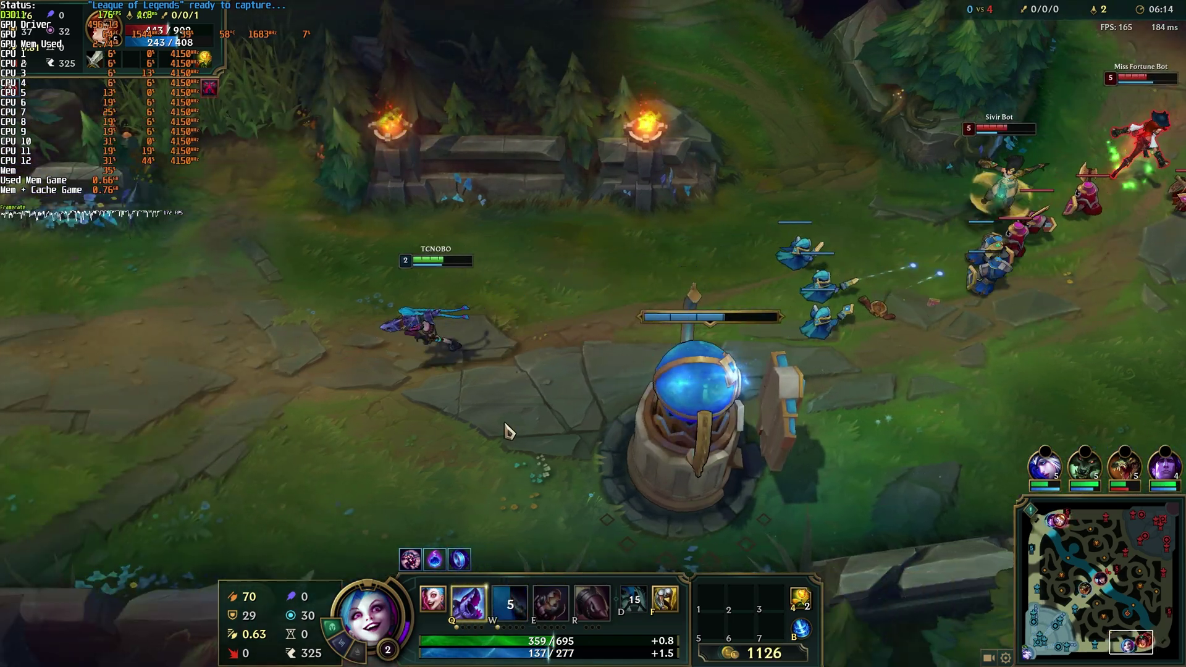